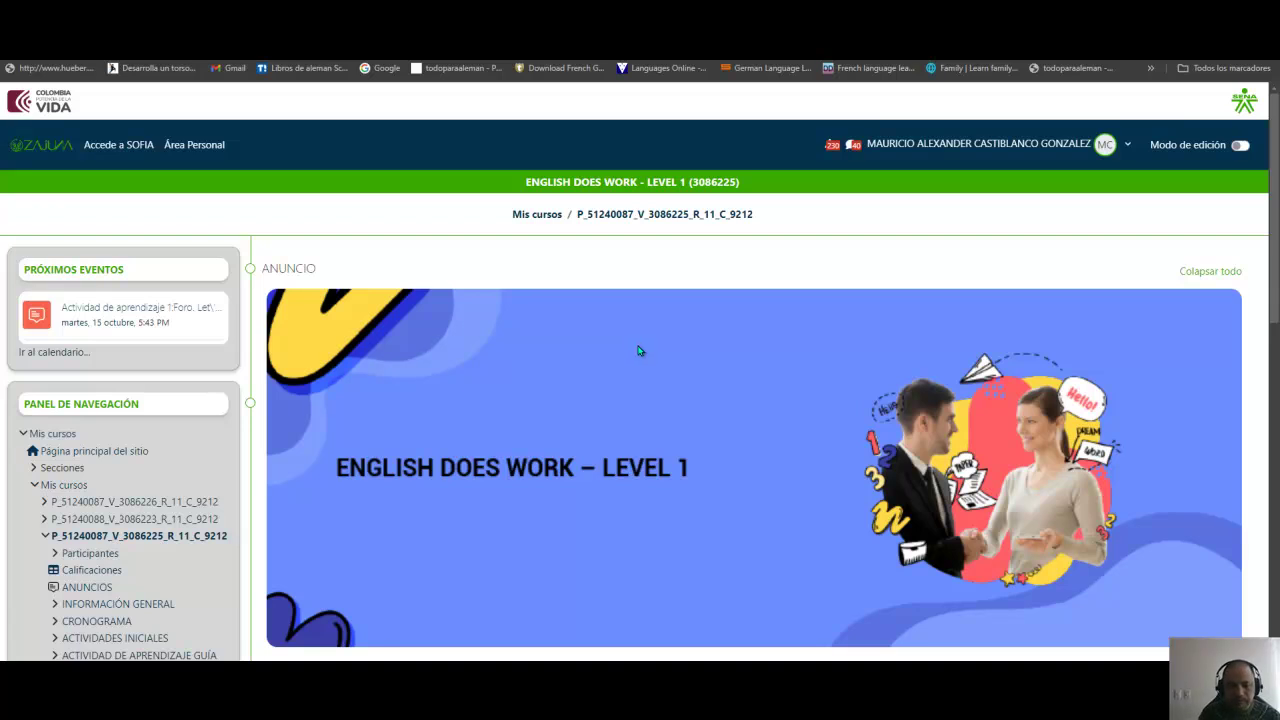
{"action": "scroll", "coordinate": [430, 443], "scroll_direction": "down", "scroll_amount": 3}
{"action": "scroll", "coordinate": [430, 443], "scroll_direction": "down", "scroll_amount": 4}
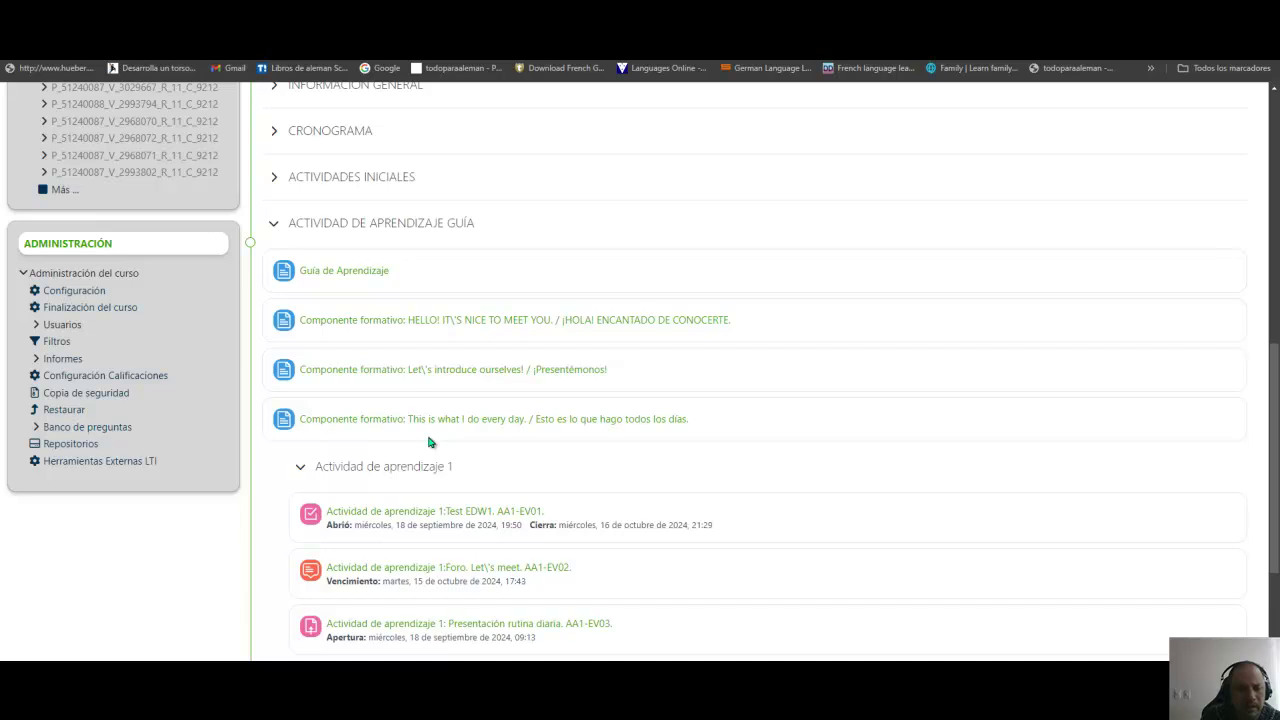
{"action": "scroll", "coordinate": [430, 443], "scroll_direction": "down", "scroll_amount": 1}
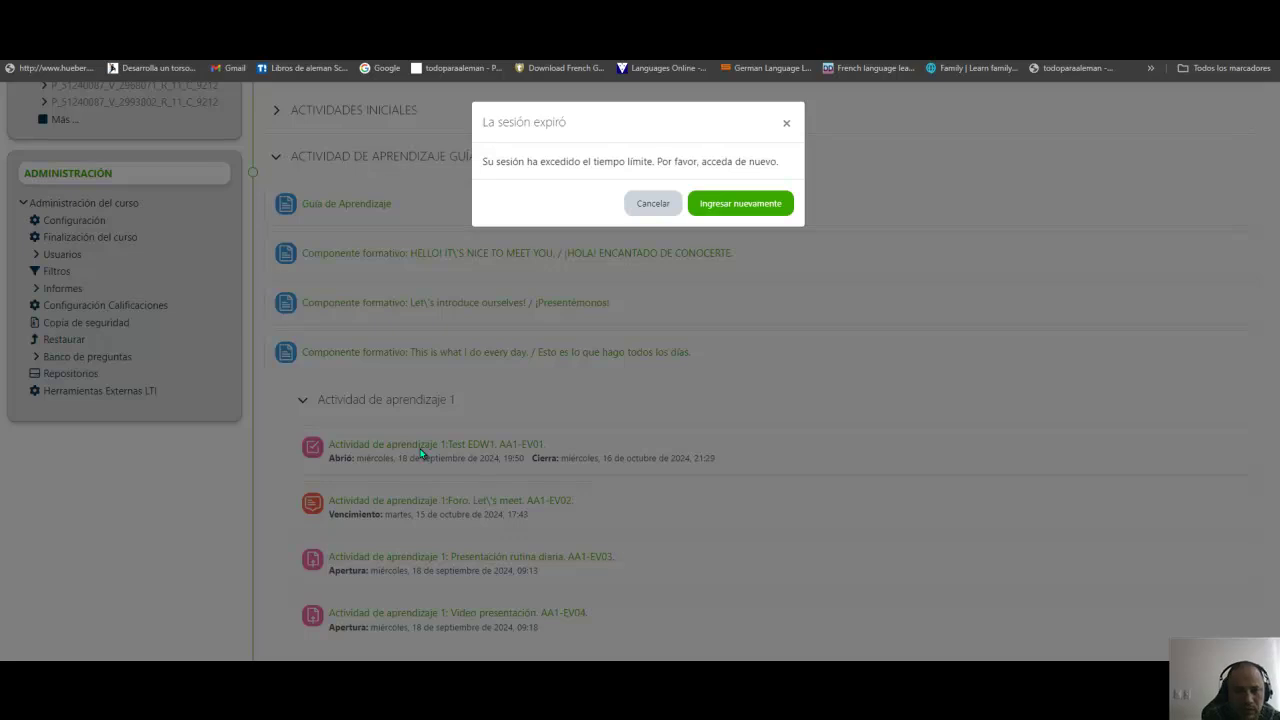
Step: Sign in again with document type Cédula de Ciudadanía, the document number and the account password
{"action": "left_click", "coordinate": [758, 204]}
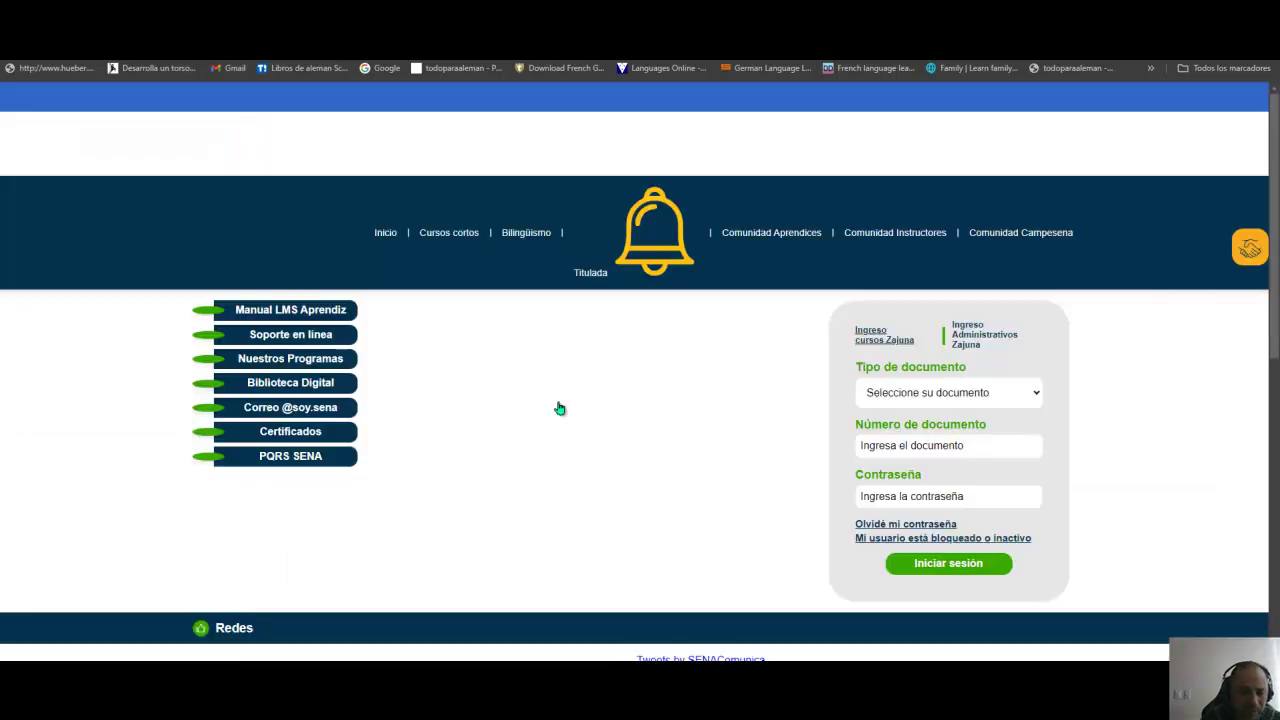
{"action": "left_click", "coordinate": [1003, 400]}
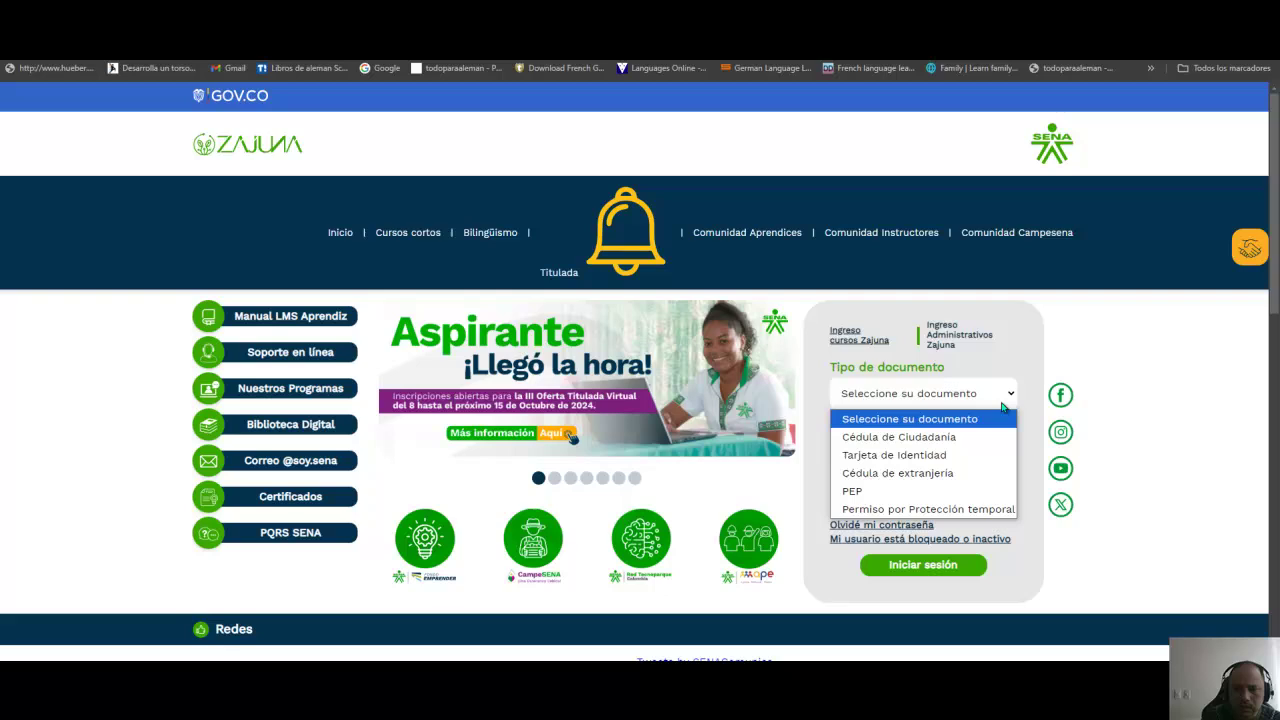
{"action": "left_click", "coordinate": [940, 437]}
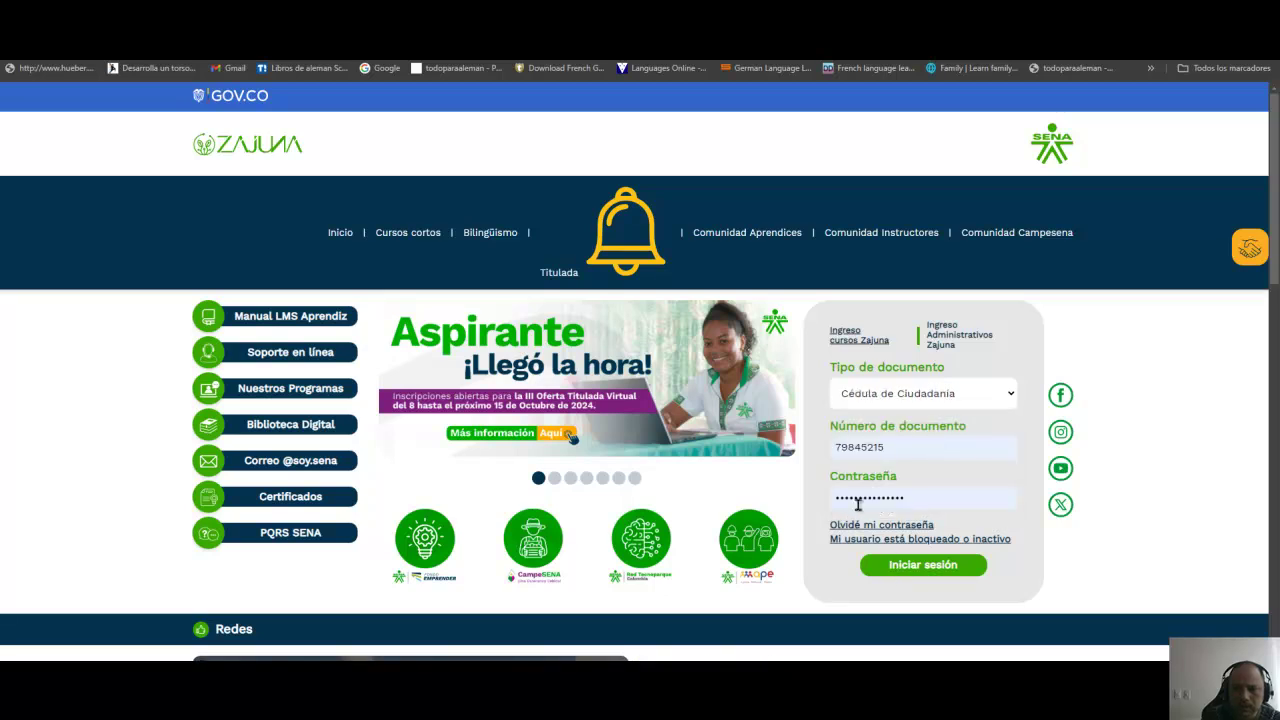
{"action": "left_click", "coordinate": [667, 269]}
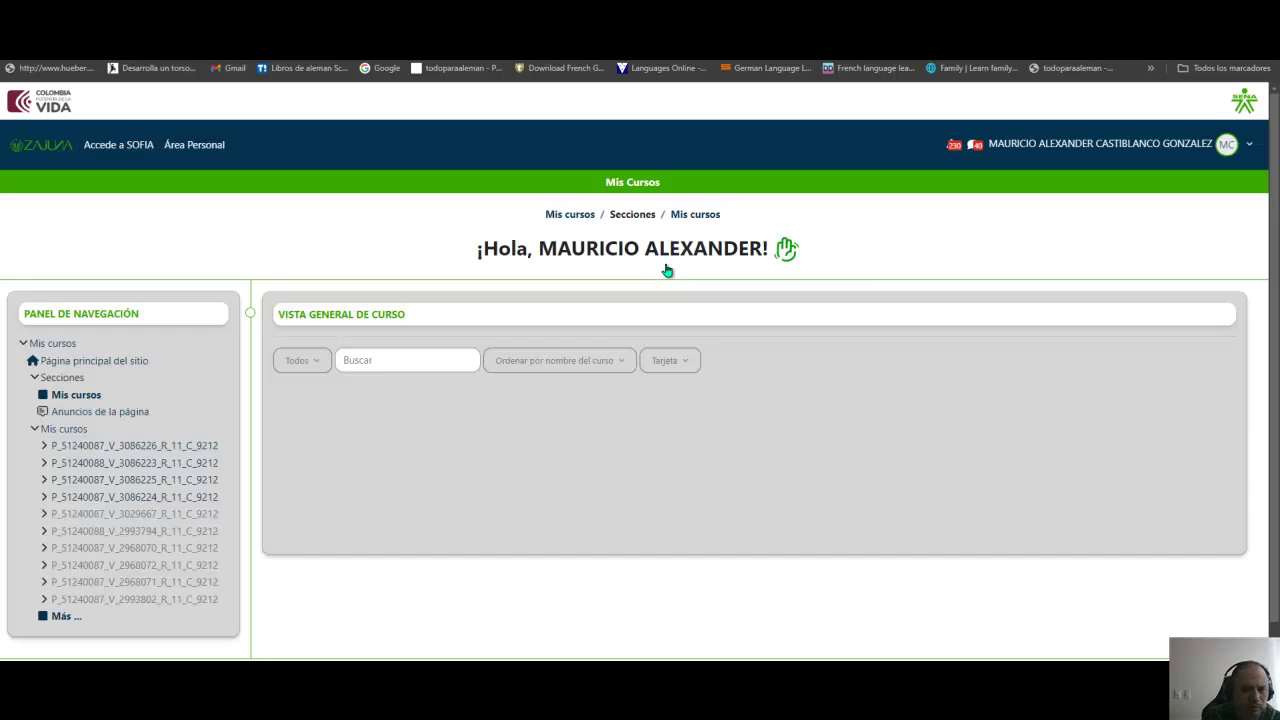
{"action": "left_click", "coordinate": [852, 76]}
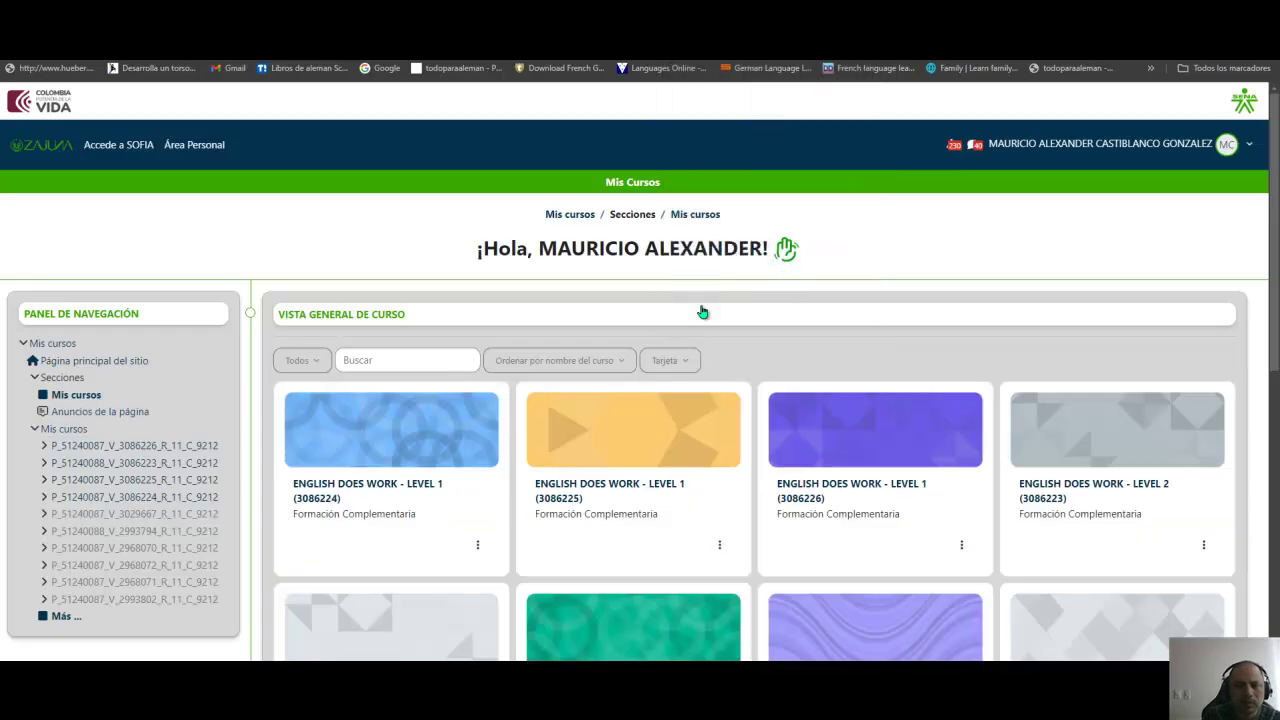
Step: Open the course ENGLISH DOES WORK - LEVEL 1 (3086224) and expand Actividad de aprendizaje 1 under ACTIVIDAD DE APRENDIZAJE GUÍA
{"action": "left_click", "coordinate": [408, 494]}
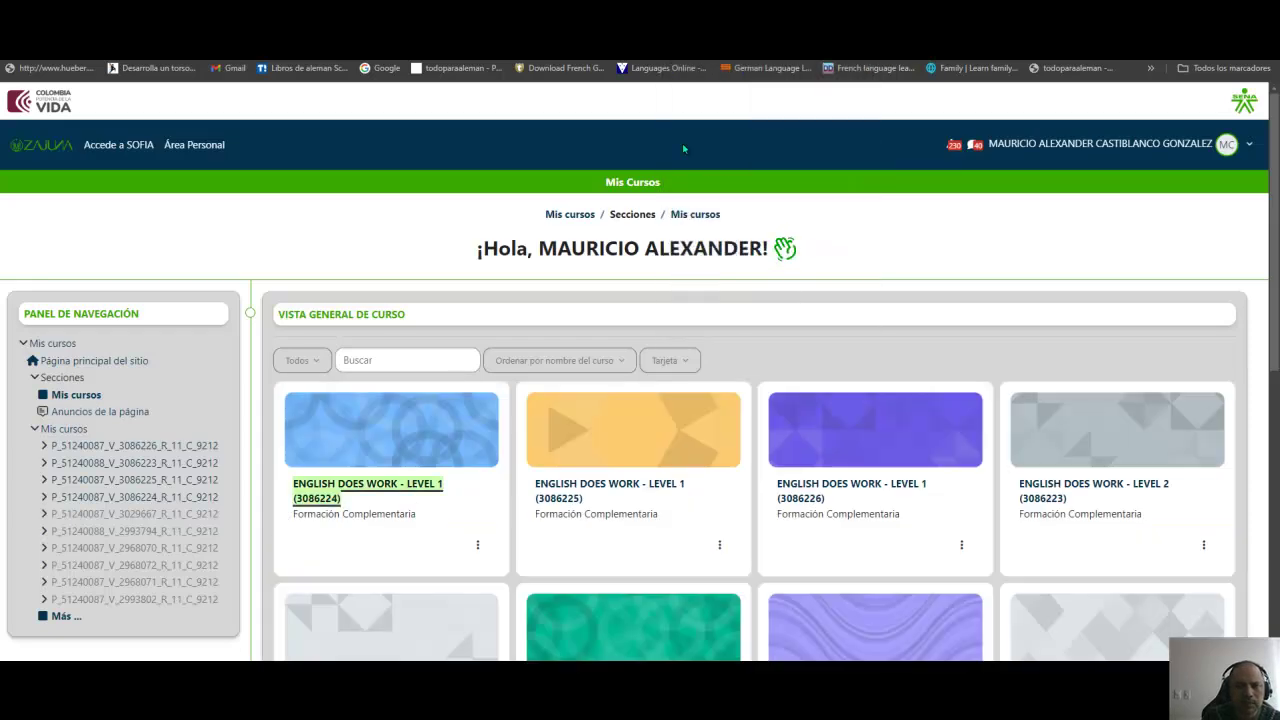
{"action": "scroll", "coordinate": [591, 364], "scroll_direction": "down", "scroll_amount": 7}
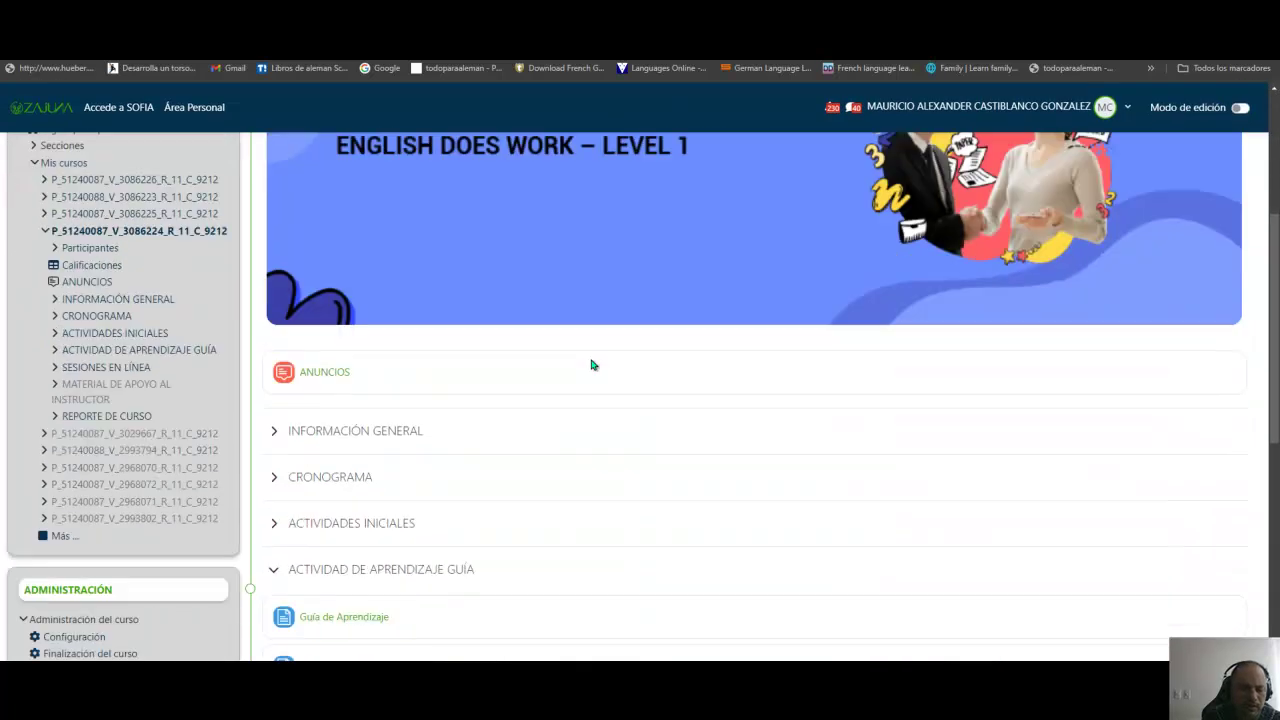
{"action": "scroll", "coordinate": [591, 364], "scroll_direction": "up", "scroll_amount": 3}
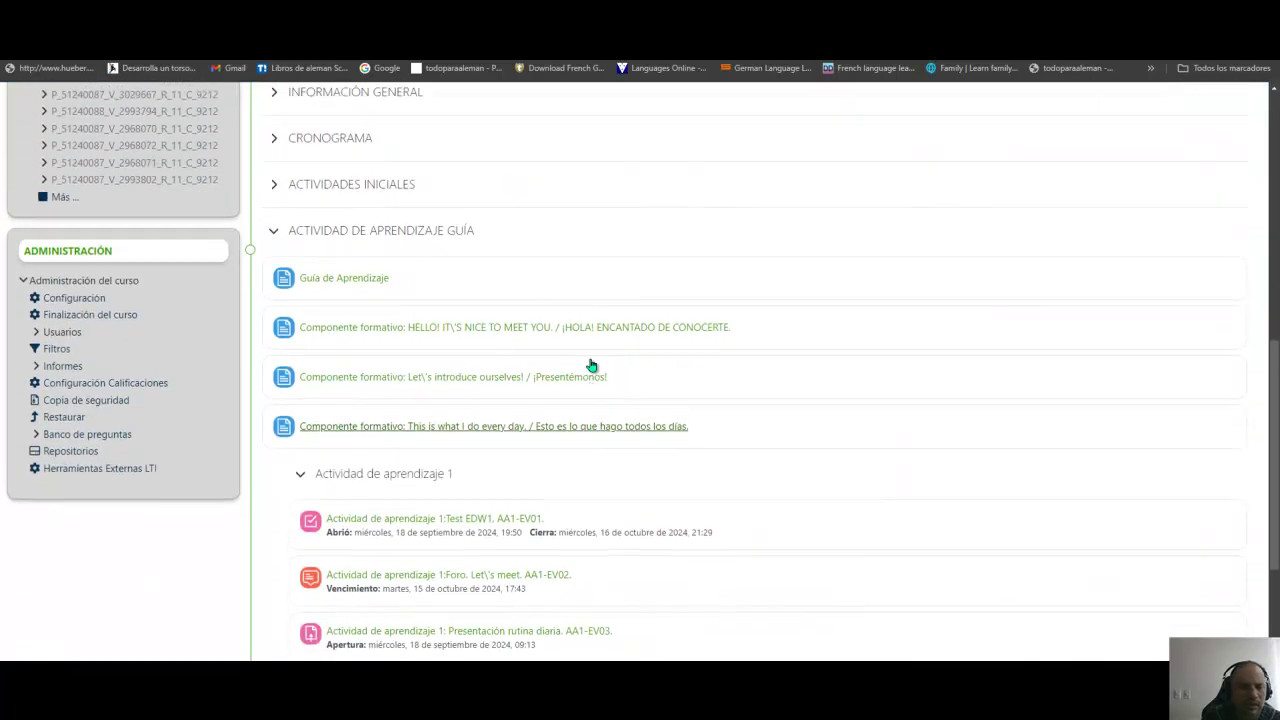
{"action": "left_click", "coordinate": [274, 290]}
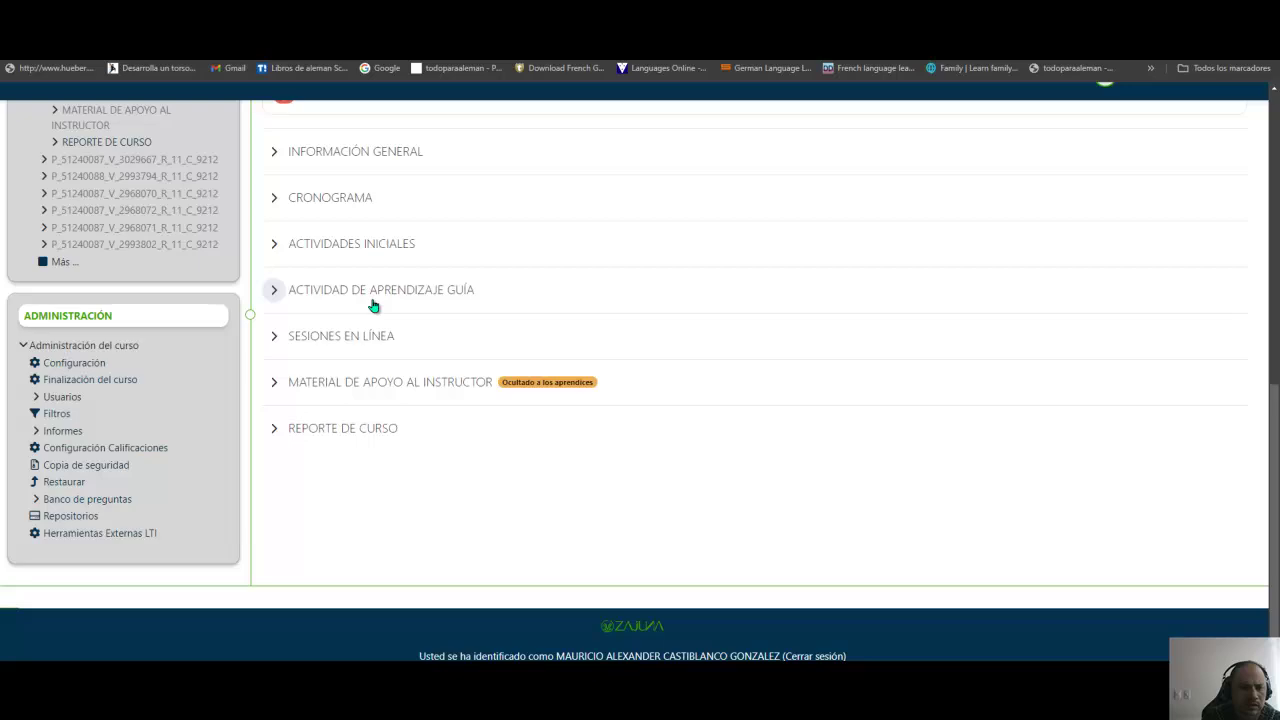
{"action": "left_click", "coordinate": [276, 290]}
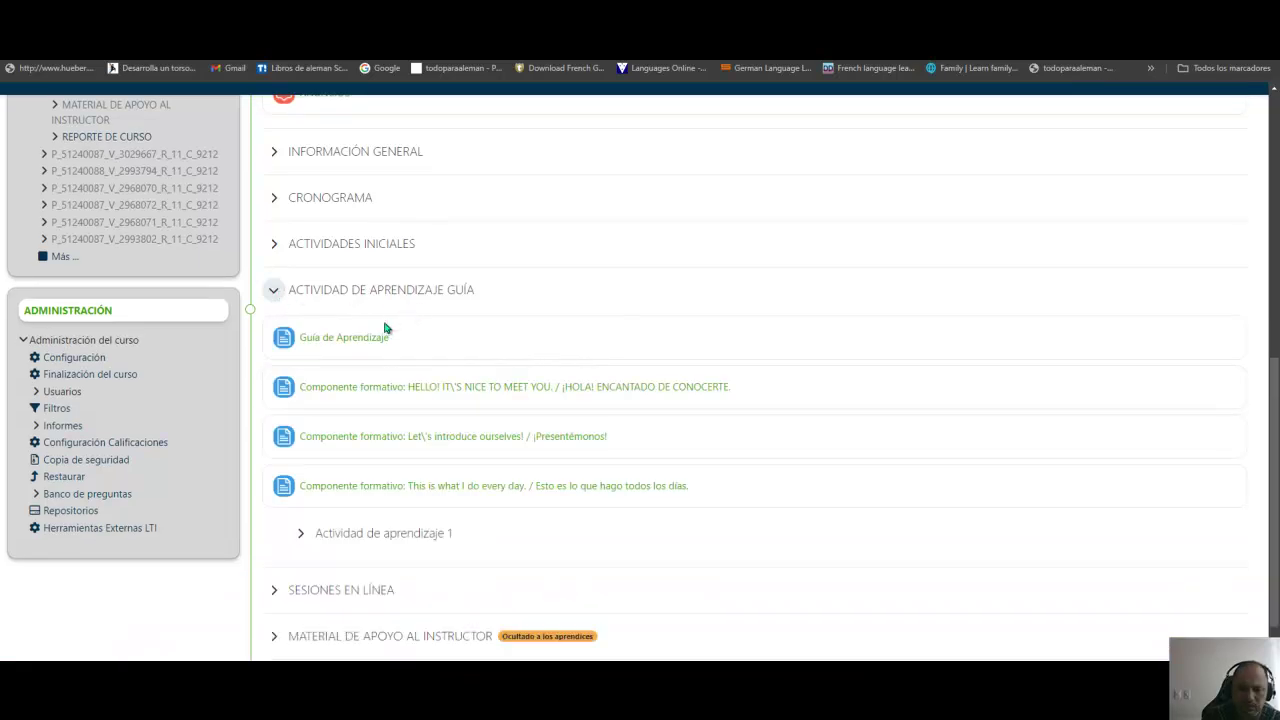
{"action": "scroll", "coordinate": [386, 346], "scroll_direction": "down", "scroll_amount": 2}
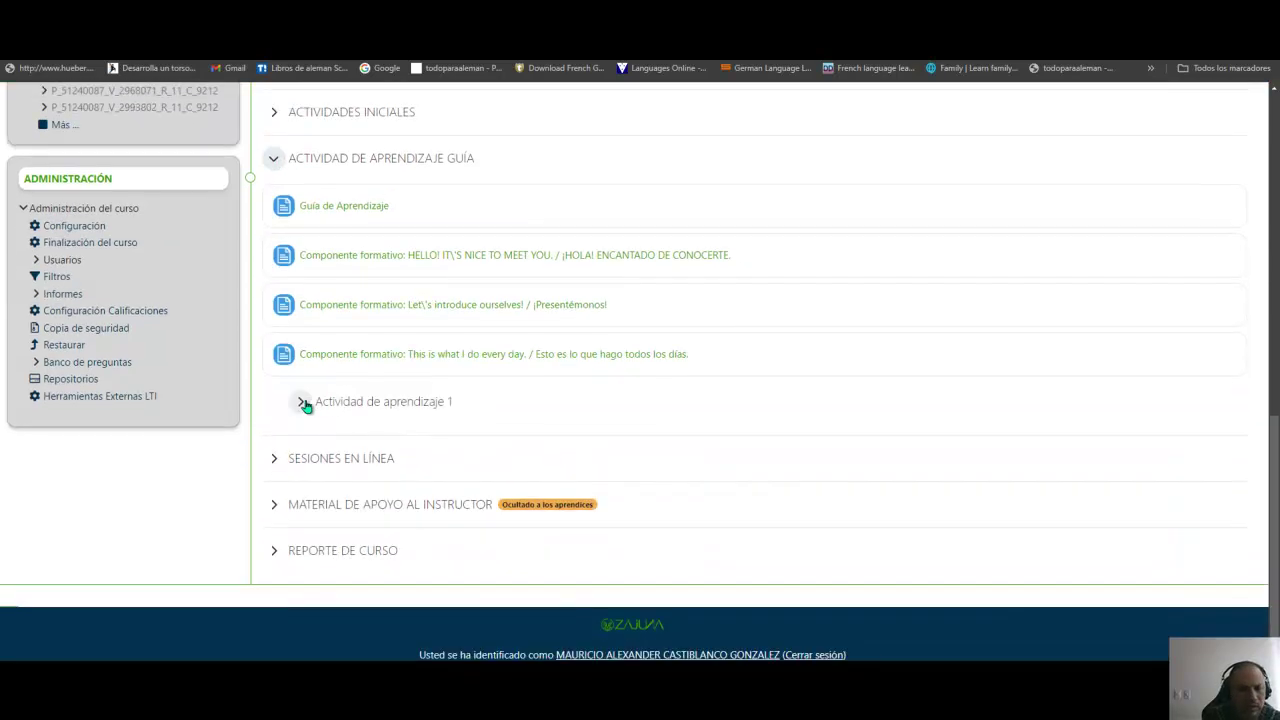
{"action": "left_click", "coordinate": [302, 403]}
{"action": "scroll", "coordinate": [511, 417], "scroll_direction": "down", "scroll_amount": 1}
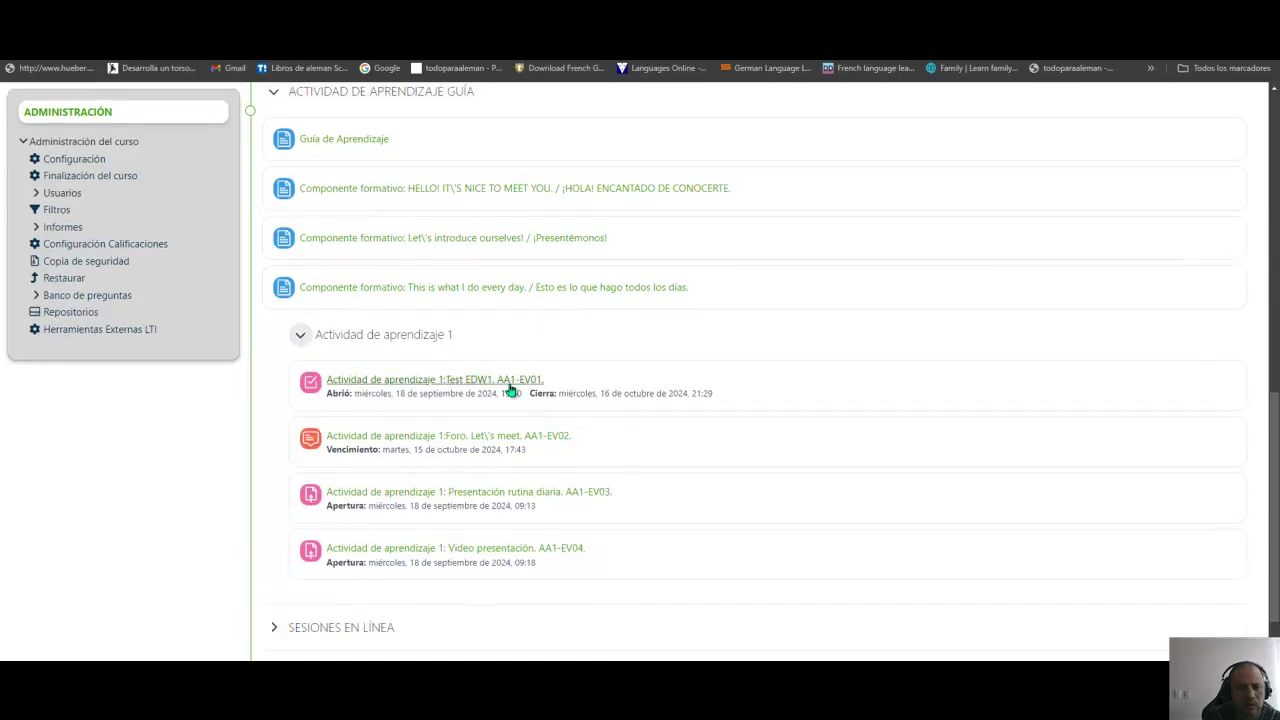
Step: Open the activity Test EDW1. AA1-EV01 and continue its previous preview attempt
{"action": "left_click", "coordinate": [480, 382]}
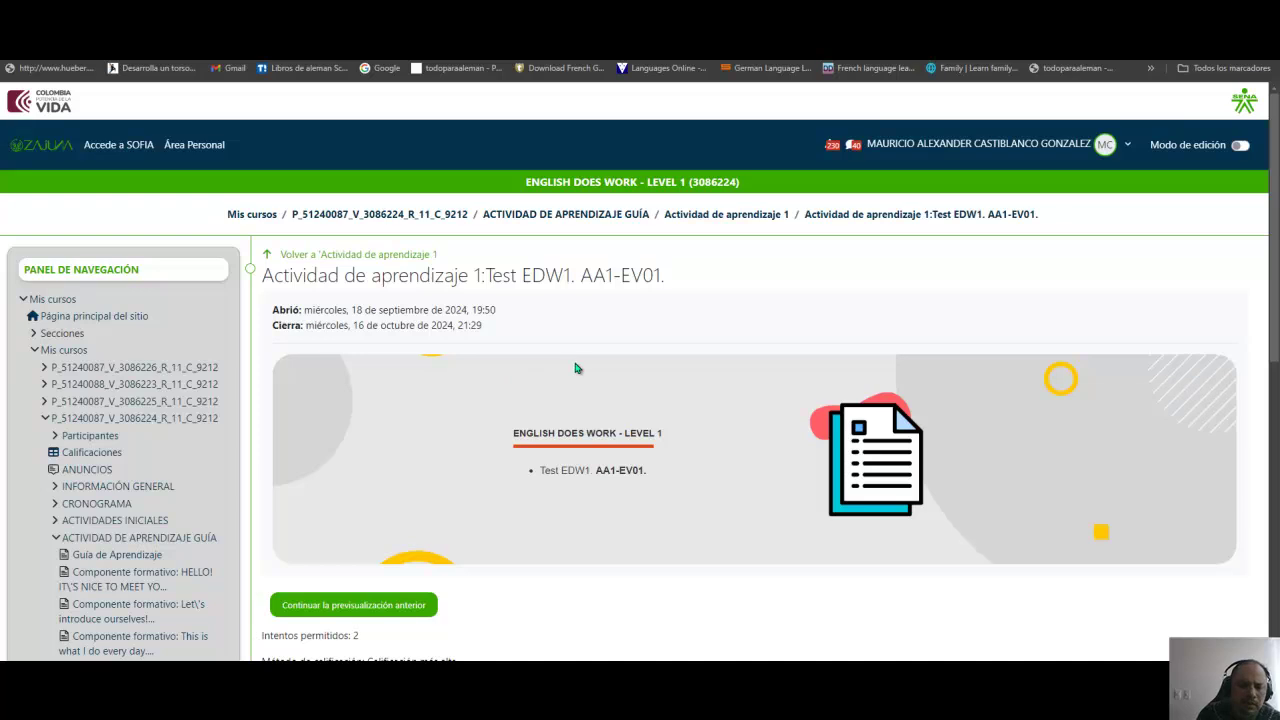
{"action": "scroll", "coordinate": [577, 366], "scroll_direction": "down", "scroll_amount": 4}
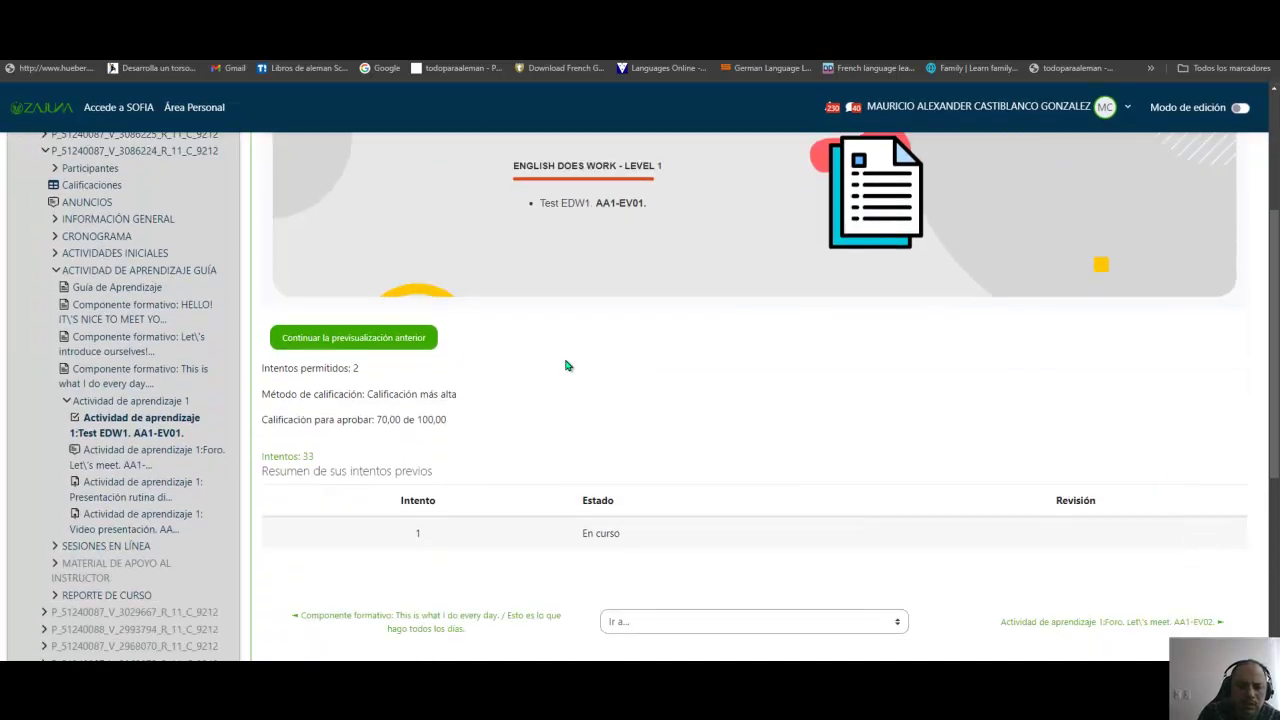
{"action": "left_click", "coordinate": [331, 340]}
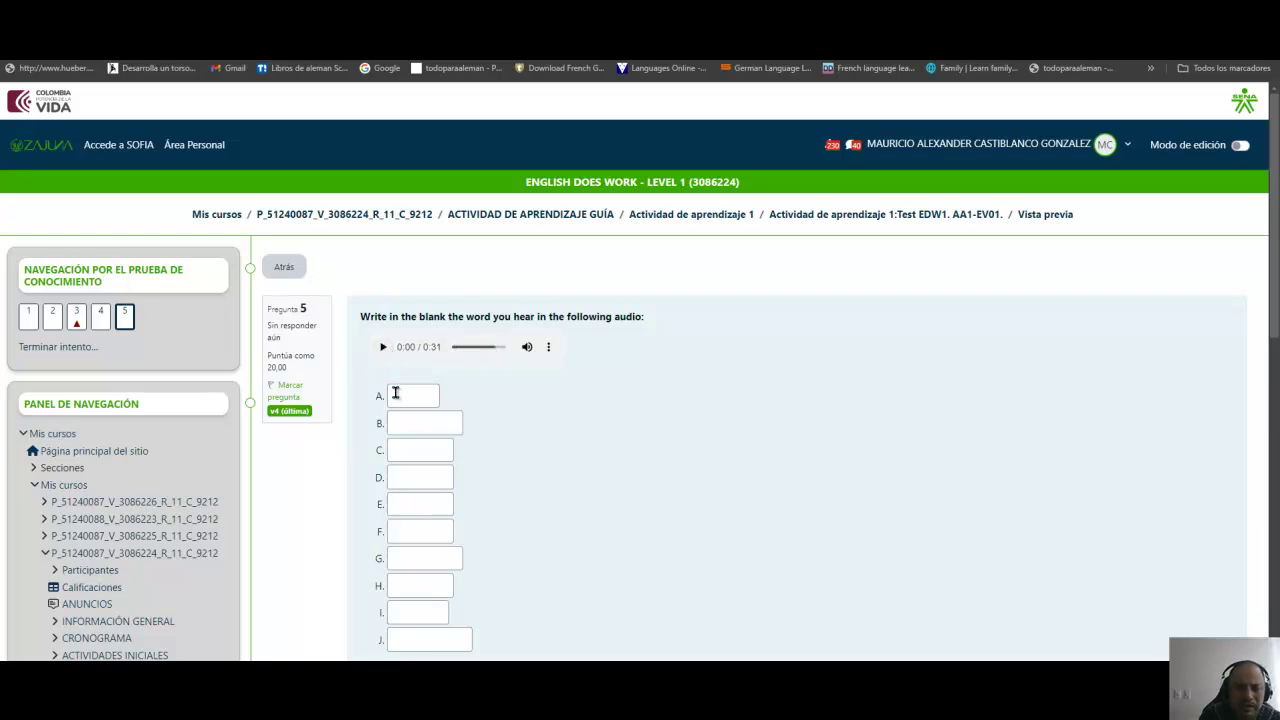
Step: Play the first word of question 5's audio, pause it and fill blank A with Job
{"action": "left_click", "coordinate": [384, 350]}
{"action": "left_click", "coordinate": [382, 350]}
{"action": "left_click", "coordinate": [408, 398]}
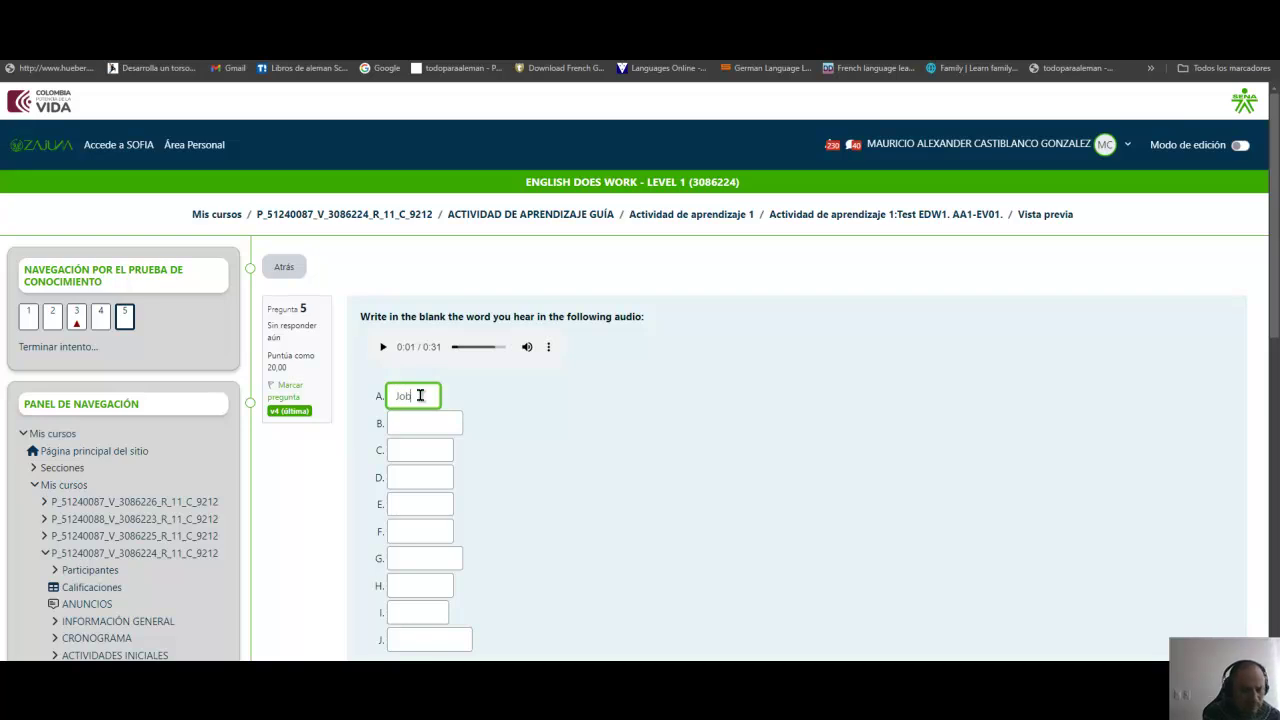
{"action": "type", "text": "Job"}
Step: Resume the audio and fill blanks B, C and D with British, Father and School
{"action": "left_click", "coordinate": [382, 350]}
{"action": "left_click", "coordinate": [401, 424]}
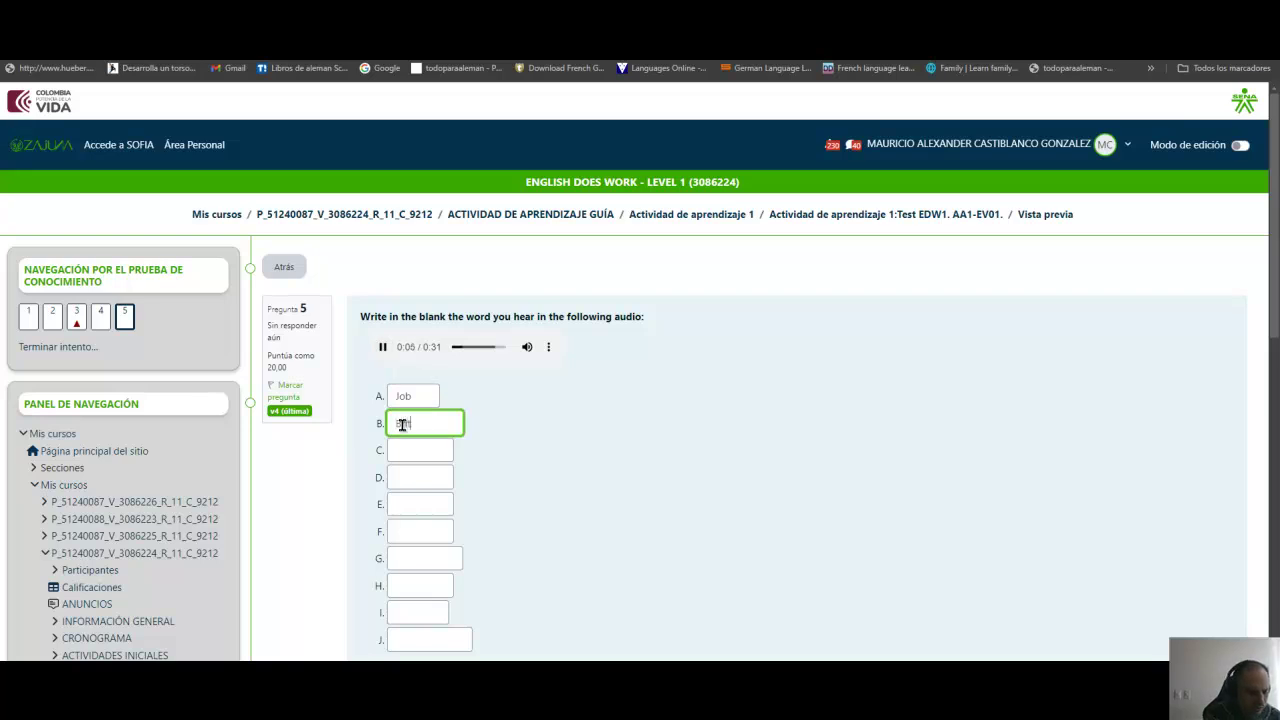
{"action": "left_click", "coordinate": [418, 451]}
{"action": "type", "text": "Father"}
{"action": "left_click", "coordinate": [415, 474]}
{"action": "type", "text": "School"}
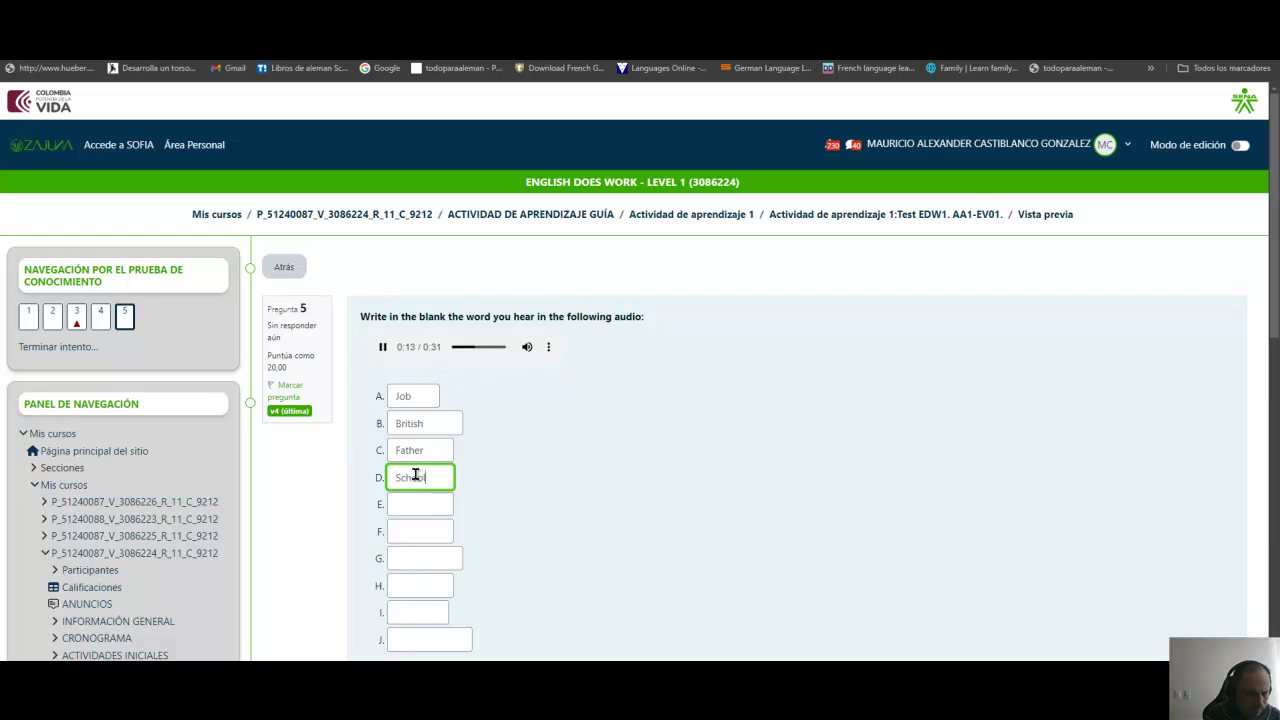
Step: Fill blanks E to I with the heard words Writer, Lawyer, fRIENDS, oNIONS and HOUSE
{"action": "left_click", "coordinate": [414, 505]}
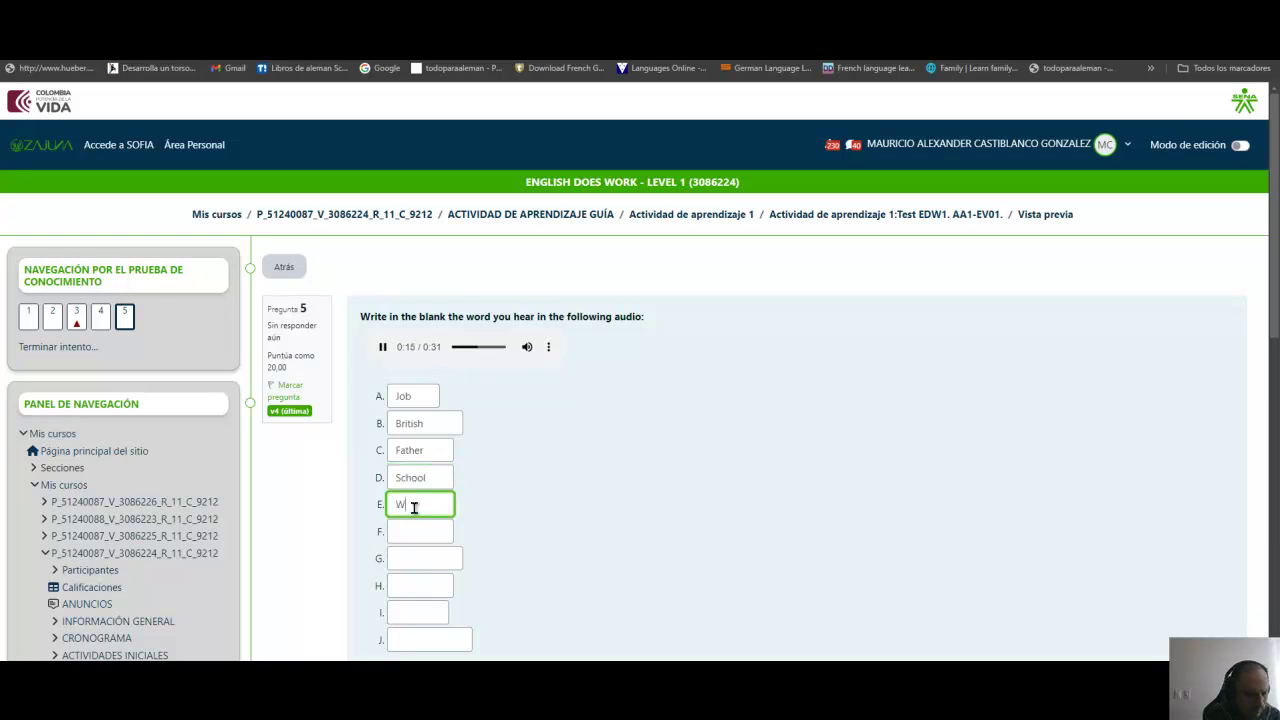
{"action": "left_click", "coordinate": [410, 532]}
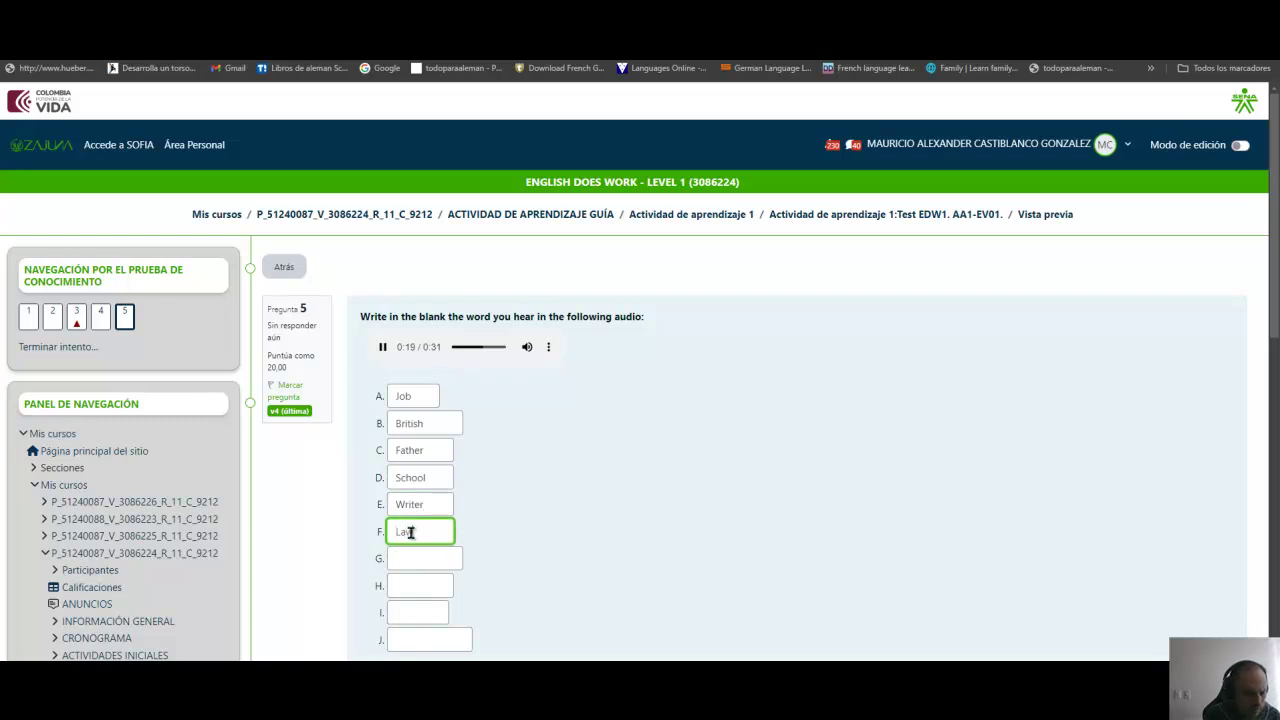
{"action": "left_click", "coordinate": [411, 565]}
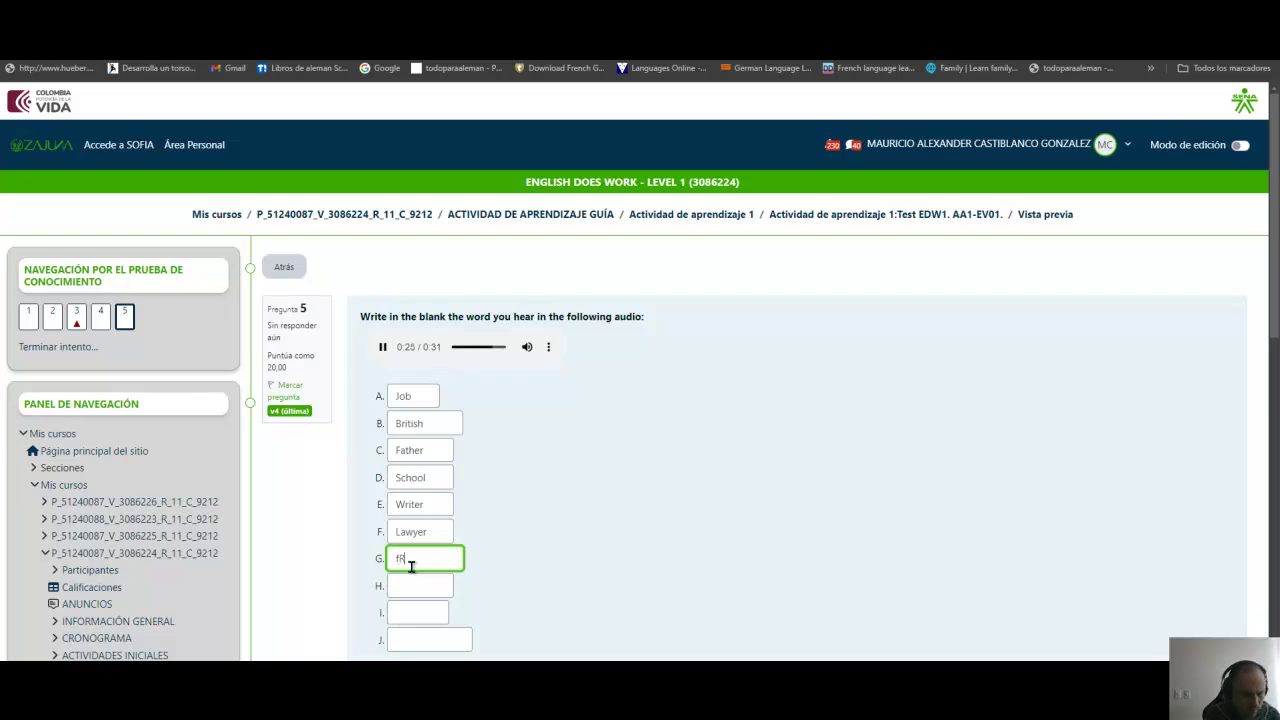
{"action": "type", "text": "fRIENDS"}
{"action": "left_click", "coordinate": [416, 588]}
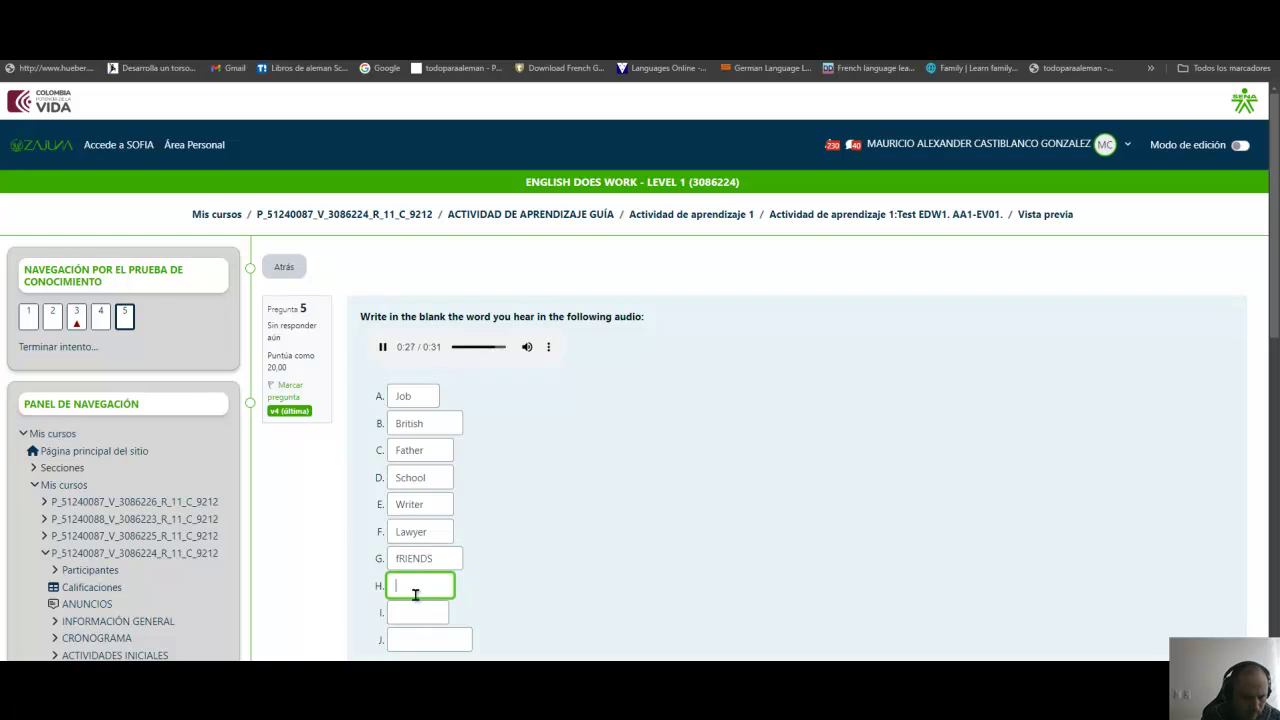
{"action": "type", "text": "oNL"}
{"action": "left_click", "coordinate": [408, 608]}
{"action": "type", "text": "HOUSE"}
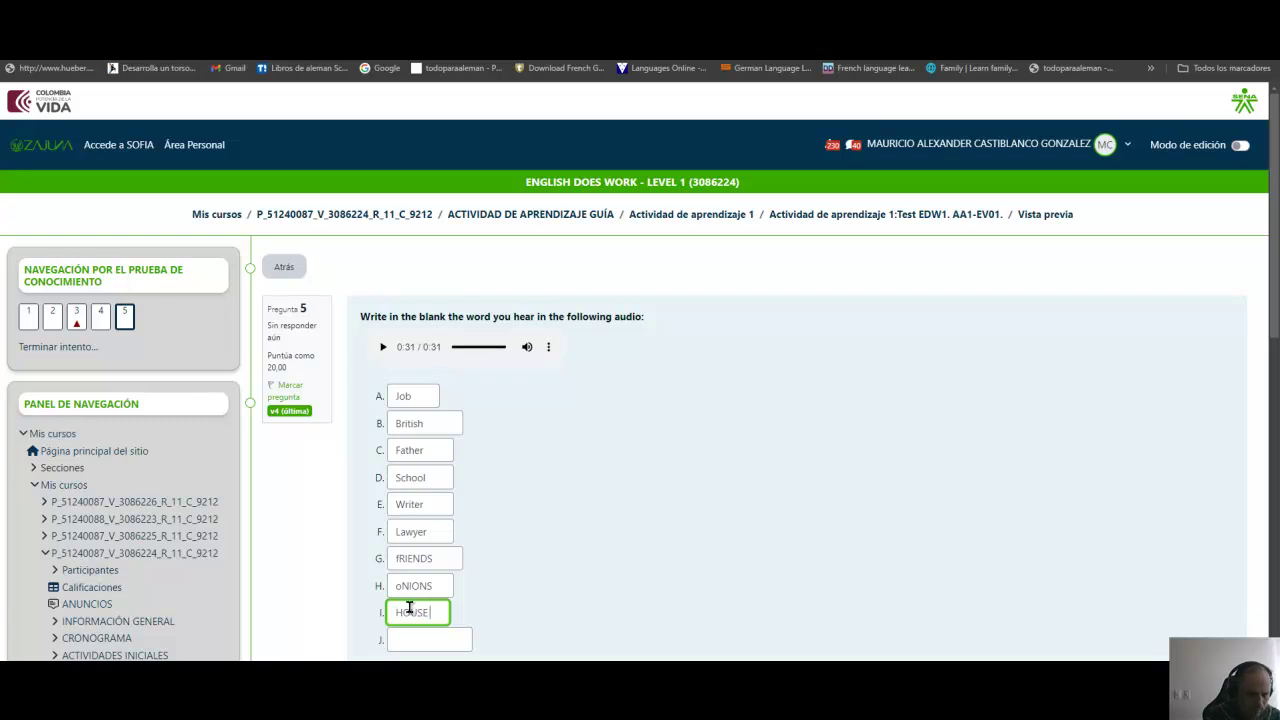
Step: Fill blank J with Breakfast, capitalizing only its first letter
{"action": "left_click", "coordinate": [411, 635]}
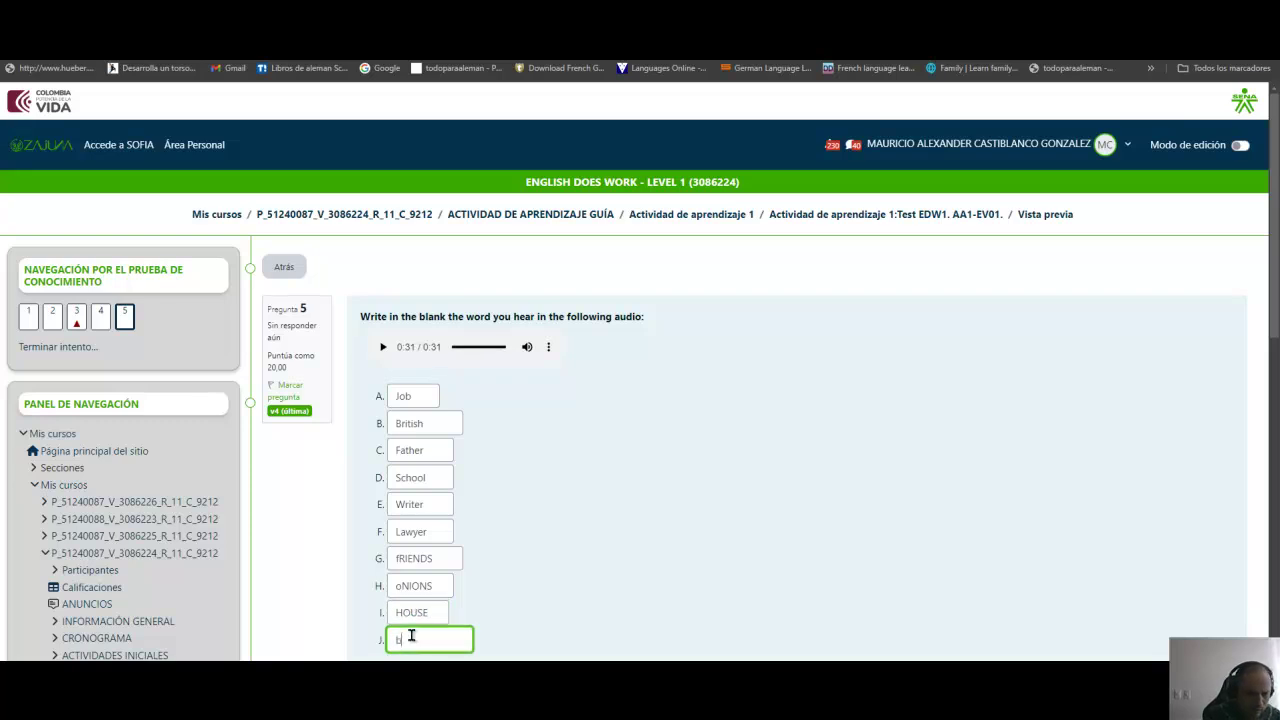
{"action": "type", "text": "bRE"}
{"action": "key", "text": "BackSpace"}
{"action": "key", "text": "BackSpace"}
{"action": "type", "text": "Breakfast"}
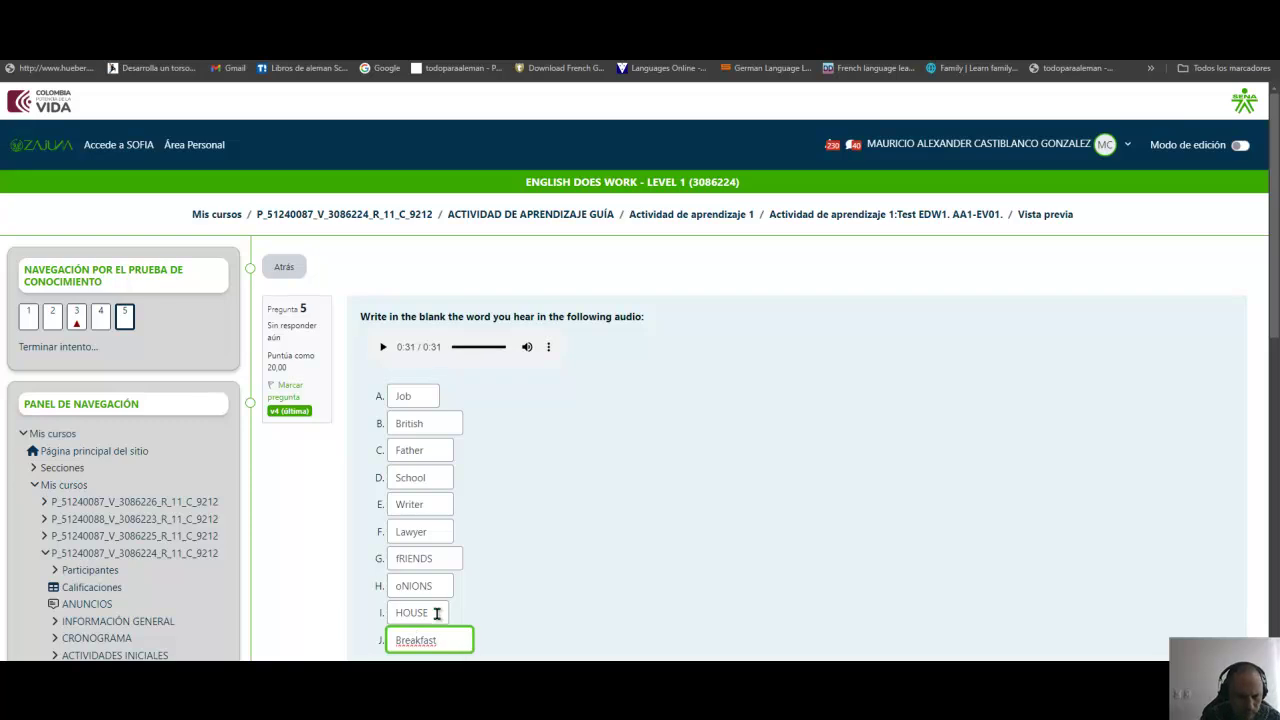
Step: Correct the capitalization in blanks I, H and G to House, Onions and Friends
{"action": "left_click_drag", "start_coordinate": [428, 614], "coordinate": [405, 614]}
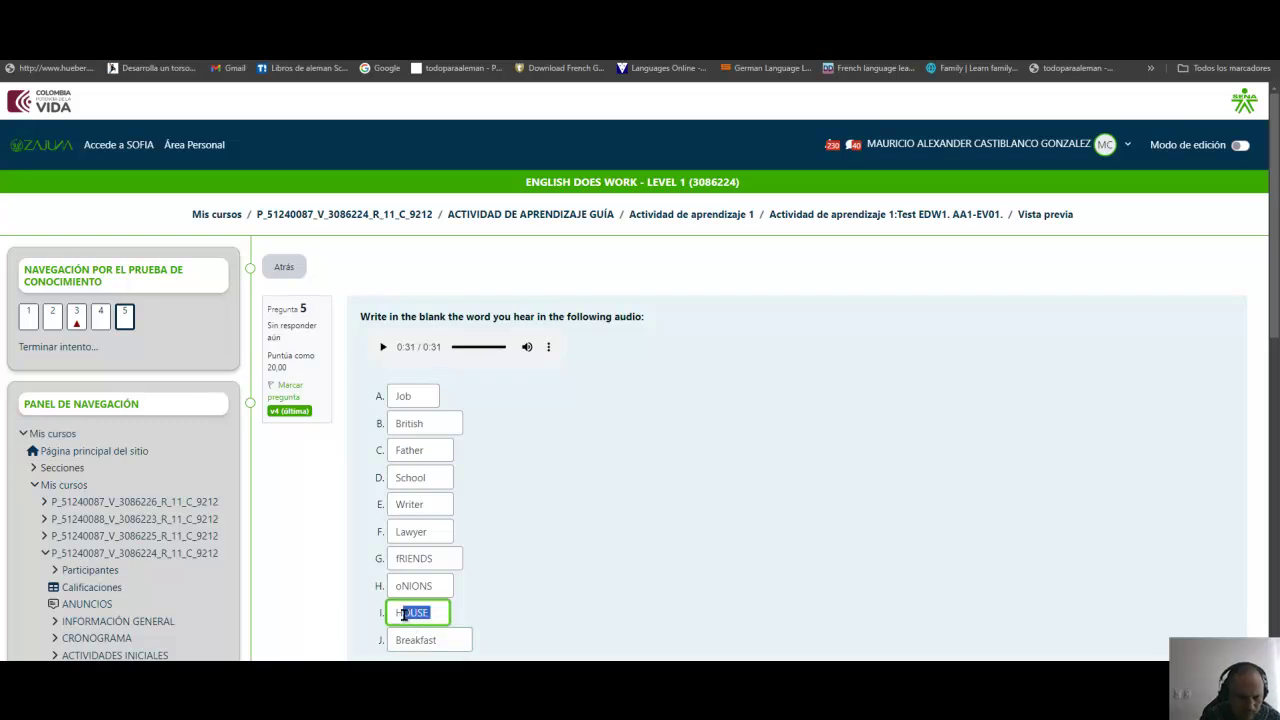
{"action": "type", "text": "OUS"}
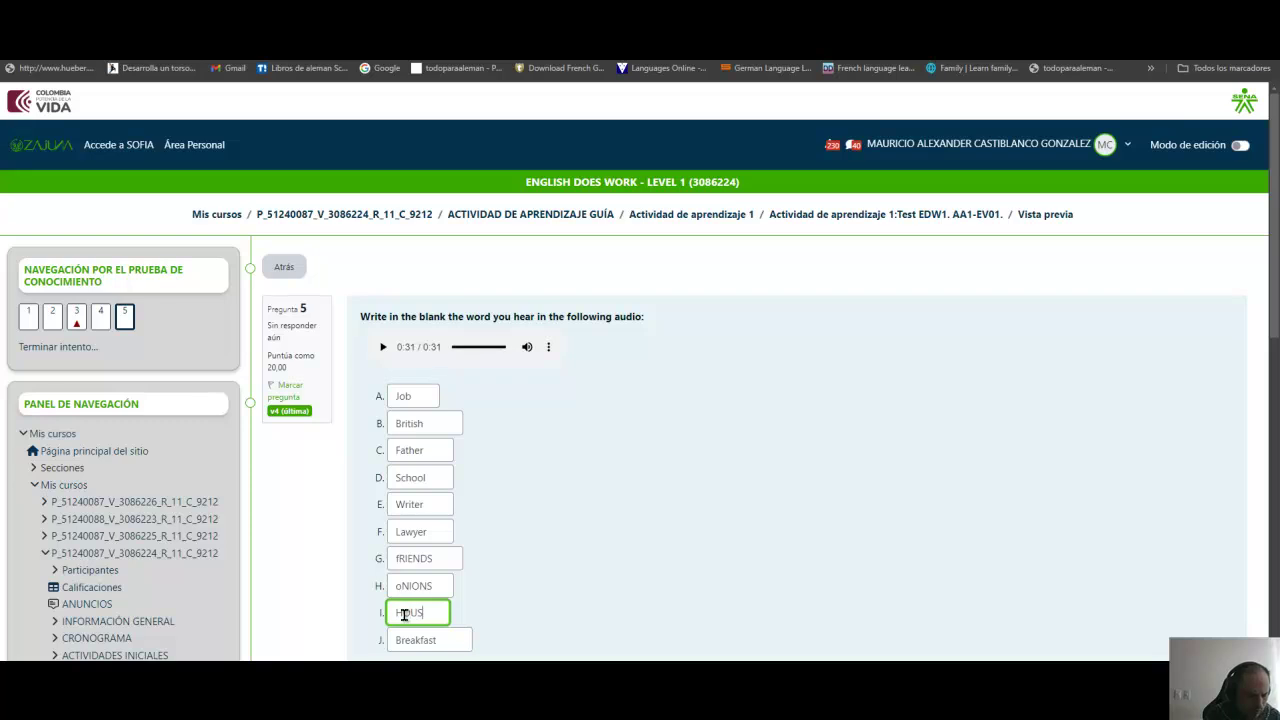
{"action": "key", "text": "BackSpace"}
{"action": "key", "text": "BackSpace"}
{"action": "key", "text": "BackSpace"}
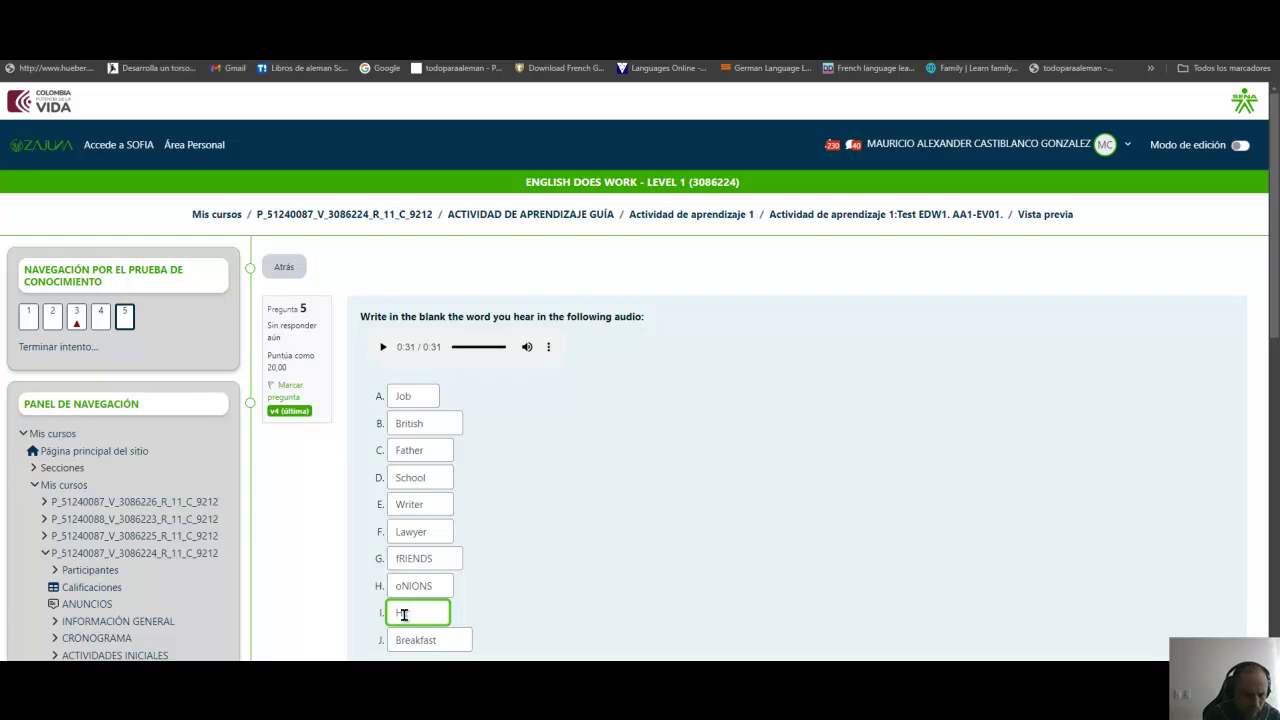
{"action": "type", "text": "ouse"}
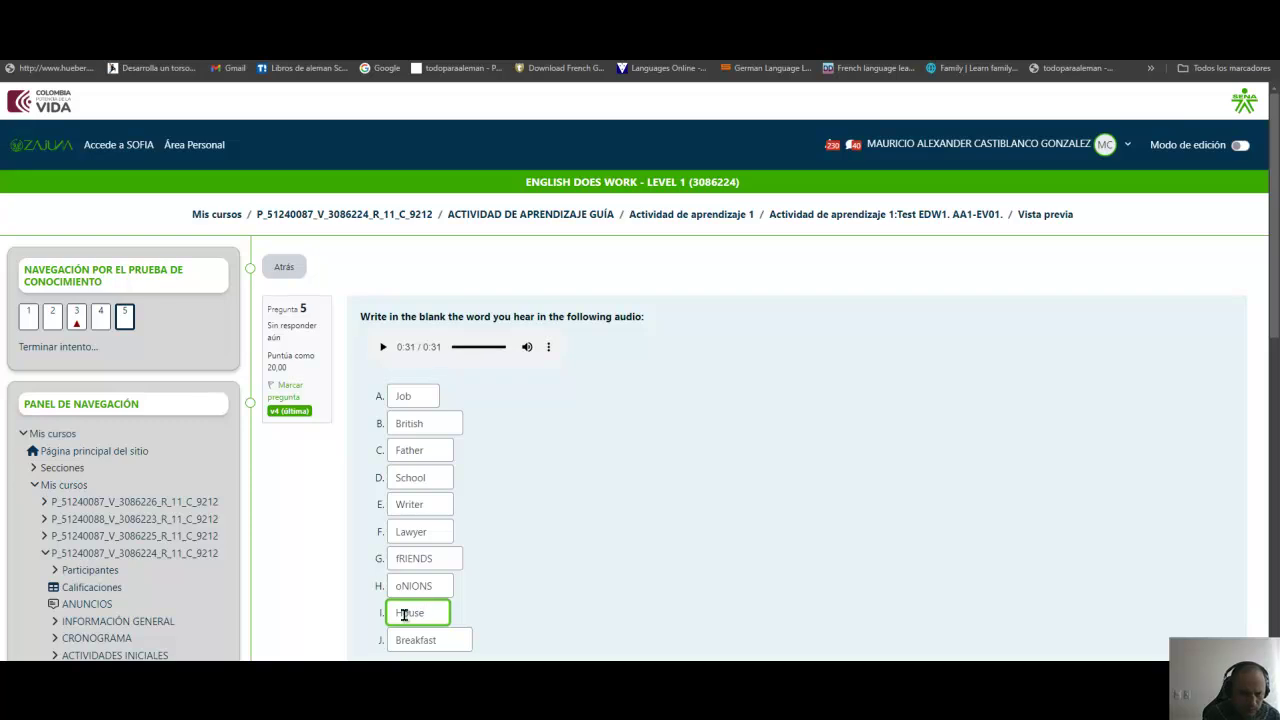
{"action": "left_click_drag", "start_coordinate": [450, 585], "coordinate": [377, 589]}
{"action": "type", "text": "ons"}
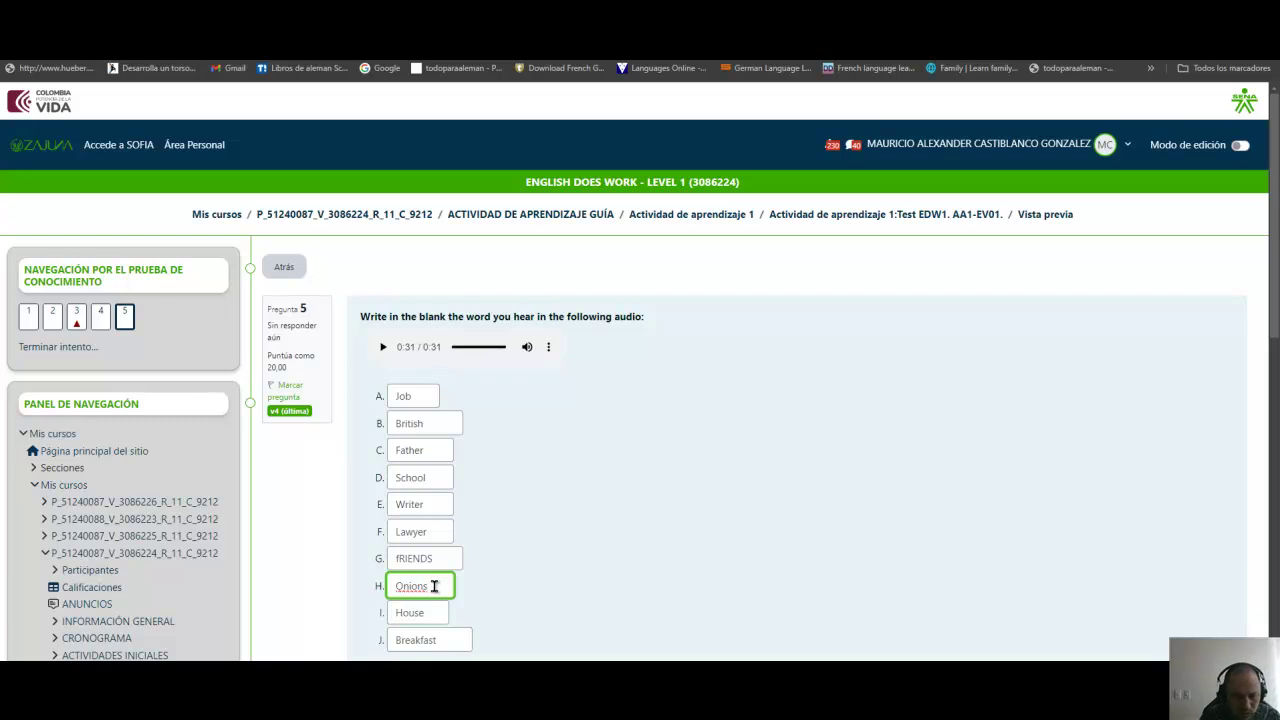
{"action": "left_click_drag", "start_coordinate": [434, 558], "coordinate": [386, 565]}
{"action": "type", "text": "Friends"}
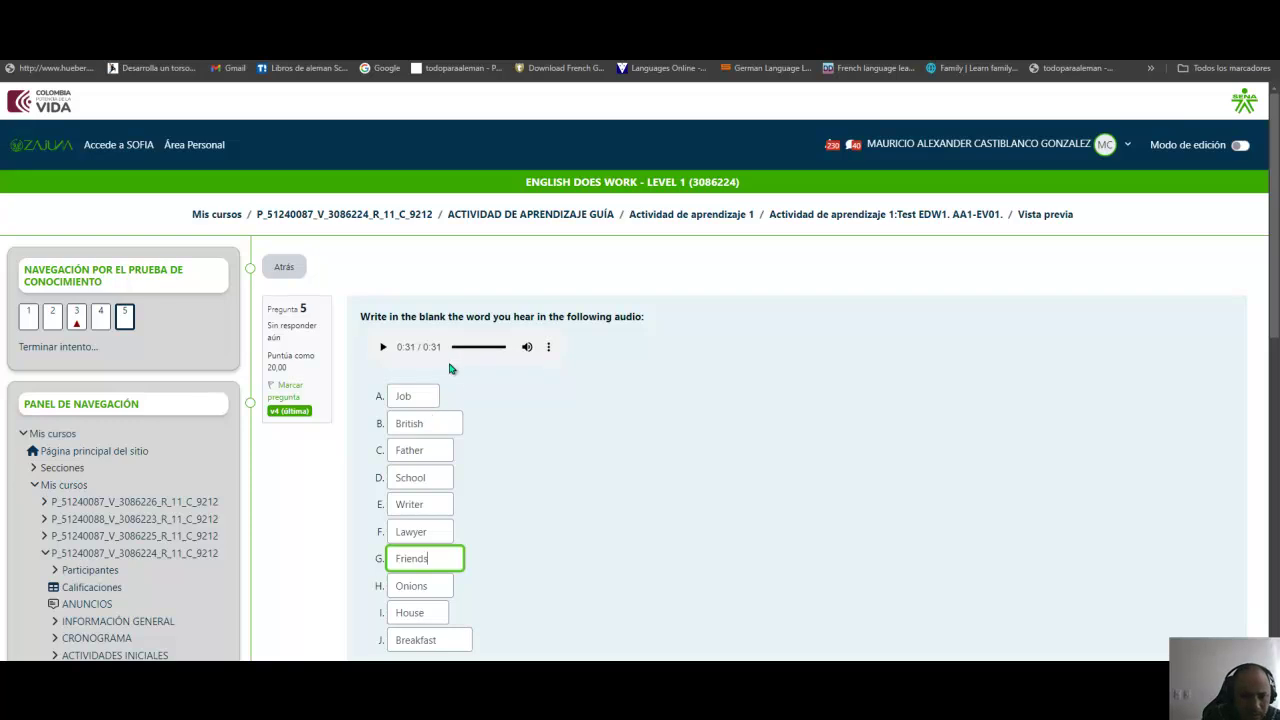
Step: Try adding a period after the word in blank A
{"action": "left_click", "coordinate": [421, 399]}
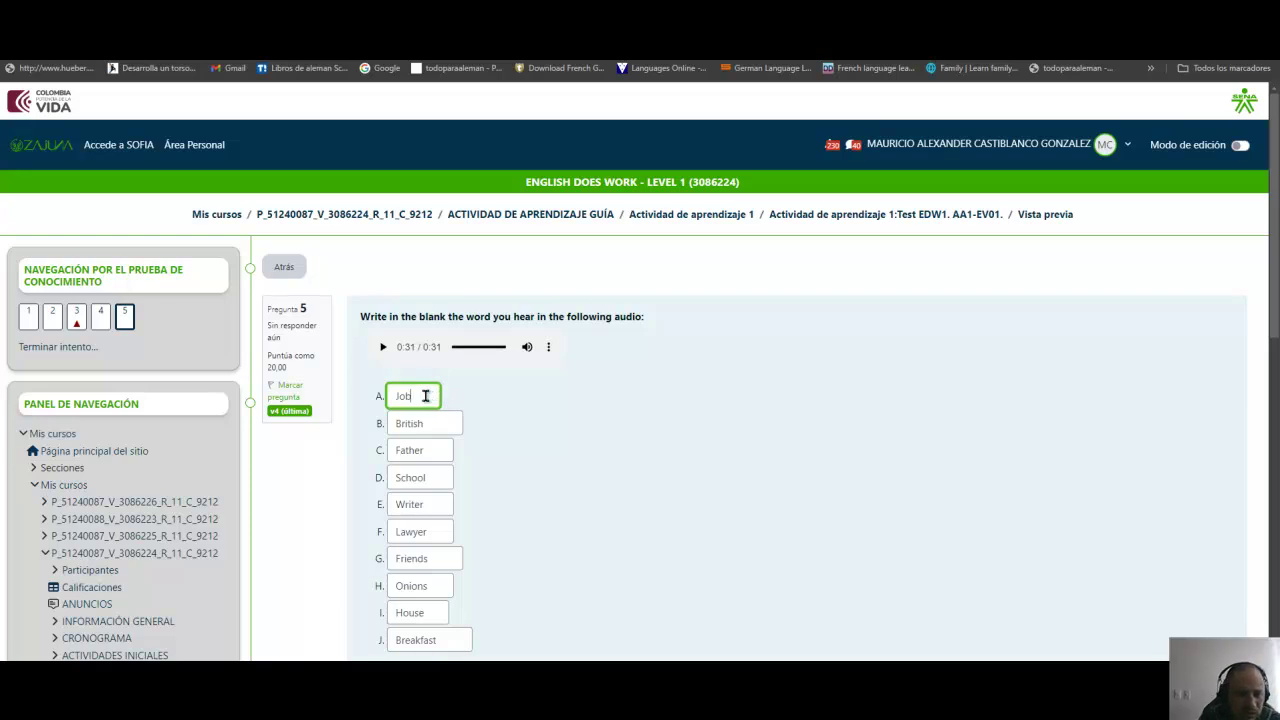
{"action": "type", "text": "."}
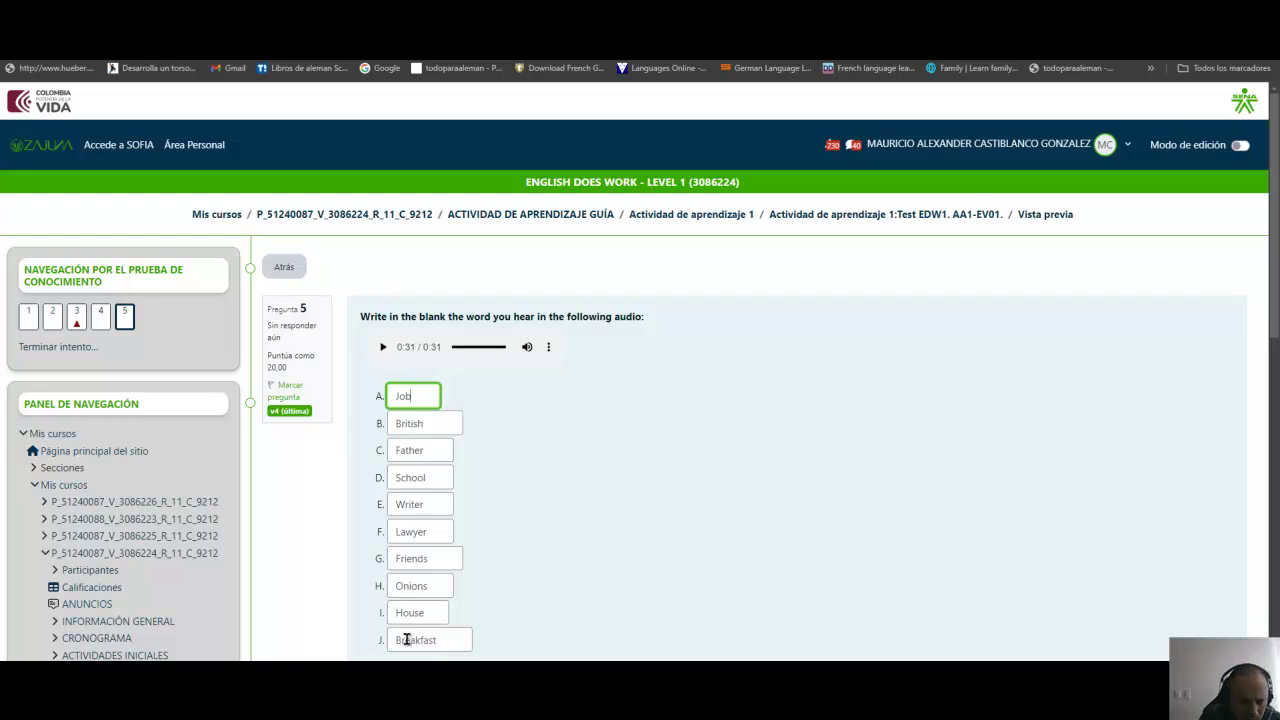
Step: Go back through the test pages to question 1 and play the beginning of its dialogue audio
{"action": "scroll", "coordinate": [600, 434], "scroll_direction": "down", "scroll_amount": 4}
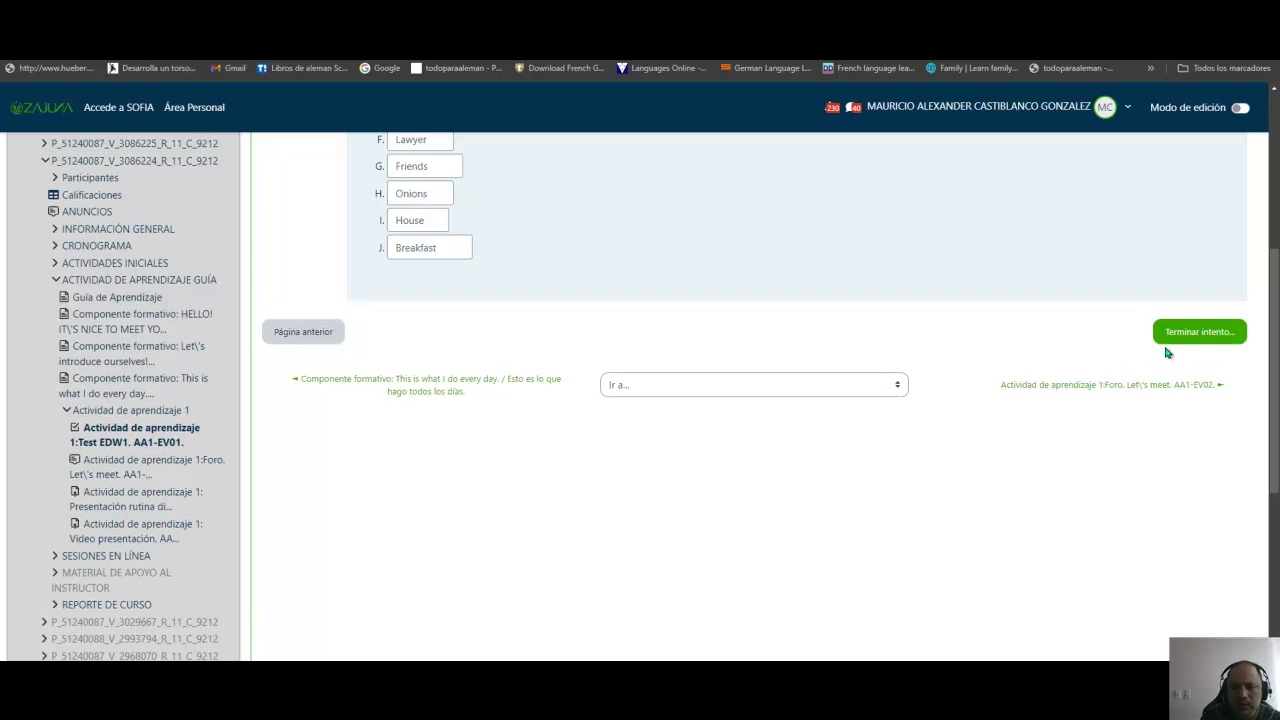
{"action": "scroll", "coordinate": [1168, 352], "scroll_direction": "up", "scroll_amount": 5}
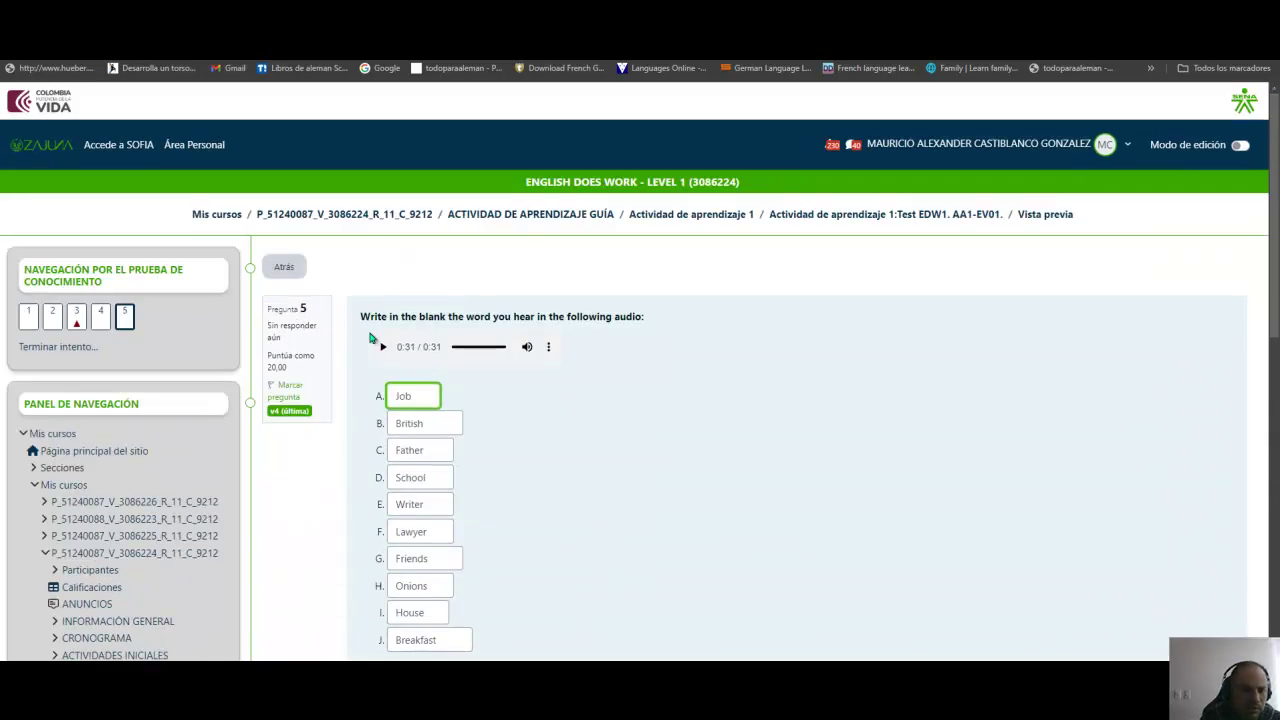
{"action": "scroll", "coordinate": [586, 372], "scroll_direction": "down", "scroll_amount": 4}
{"action": "scroll", "coordinate": [587, 375], "scroll_direction": "up", "scroll_amount": 2}
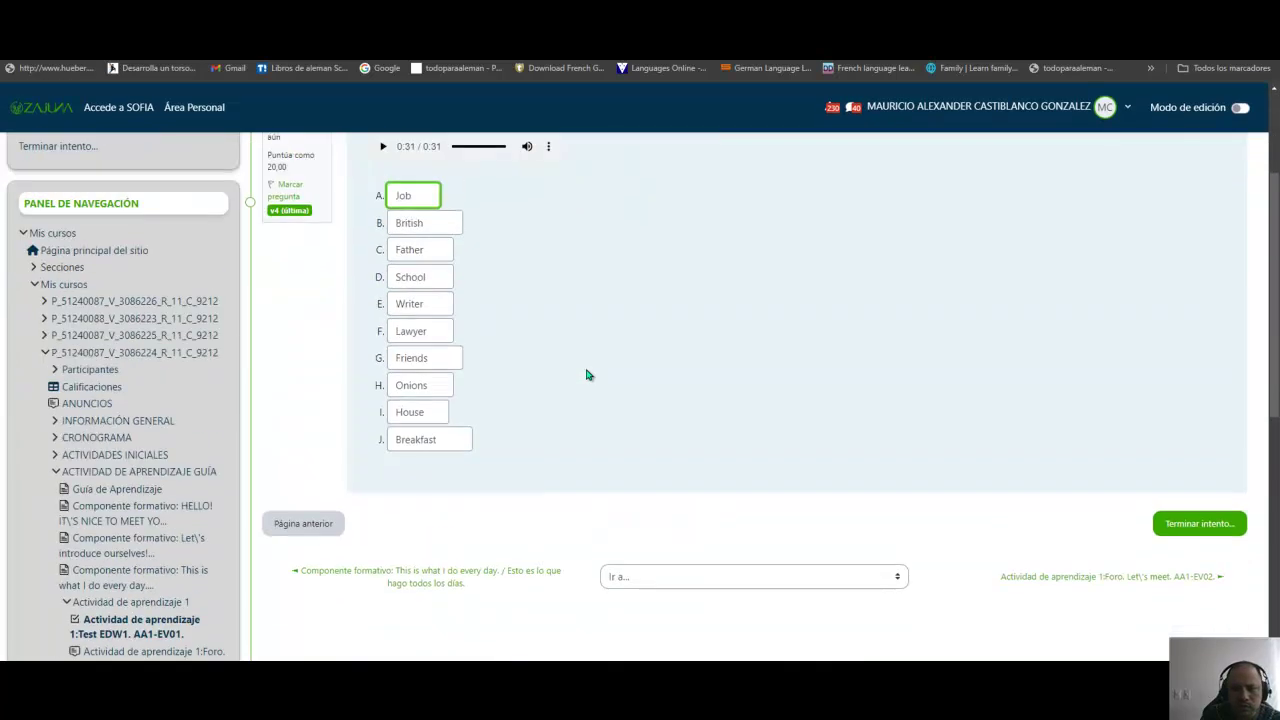
{"action": "scroll", "coordinate": [587, 375], "scroll_direction": "up", "scroll_amount": 2}
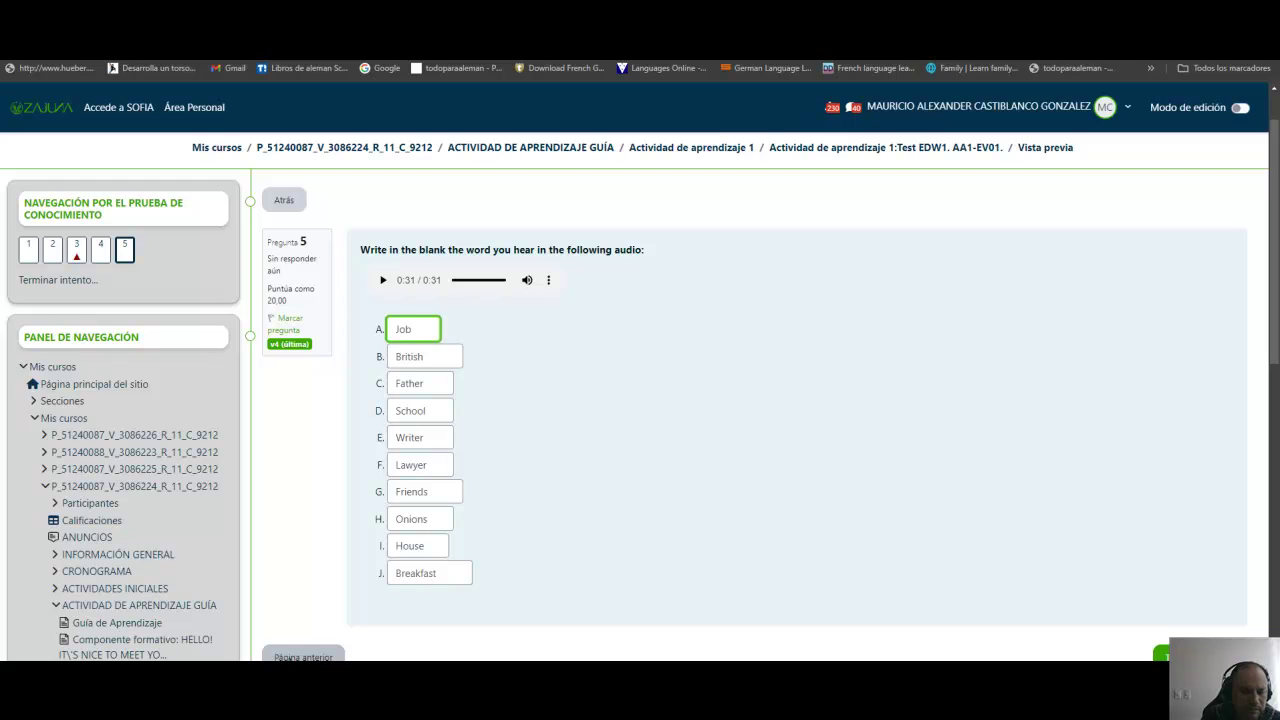
{"action": "left_click", "coordinate": [290, 657]}
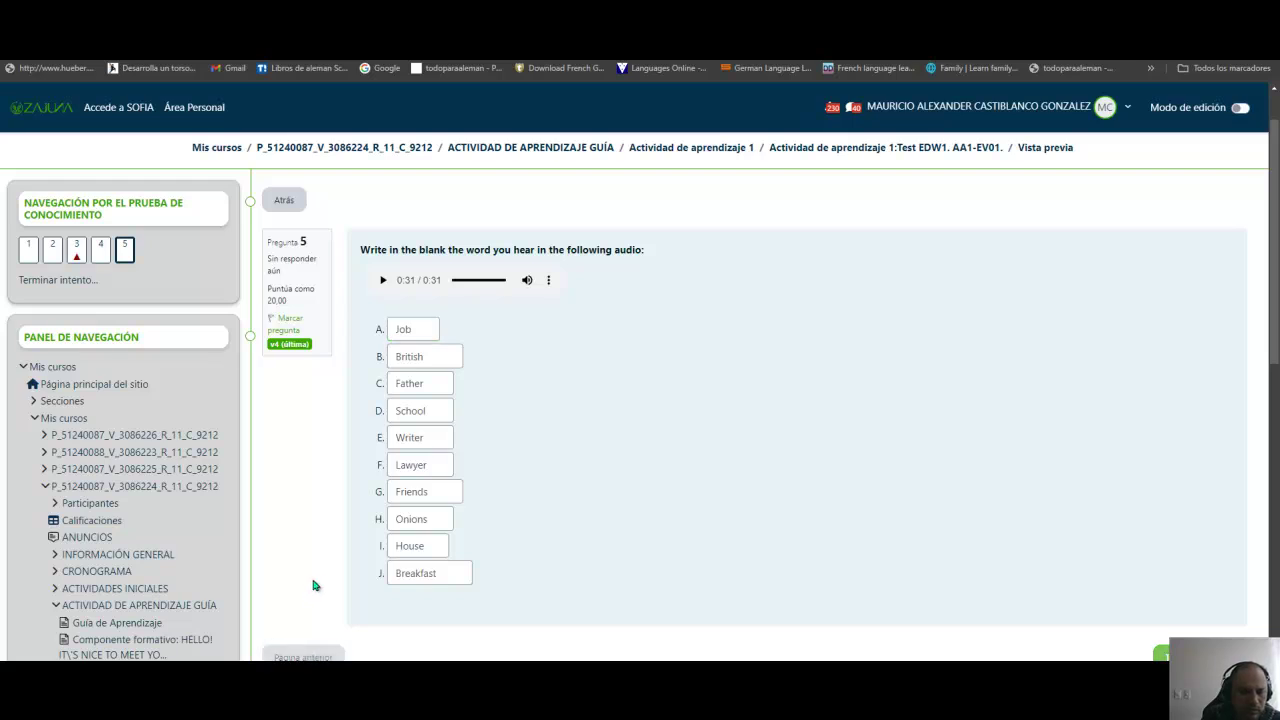
{"action": "scroll", "coordinate": [377, 617], "scroll_direction": "down", "scroll_amount": 2}
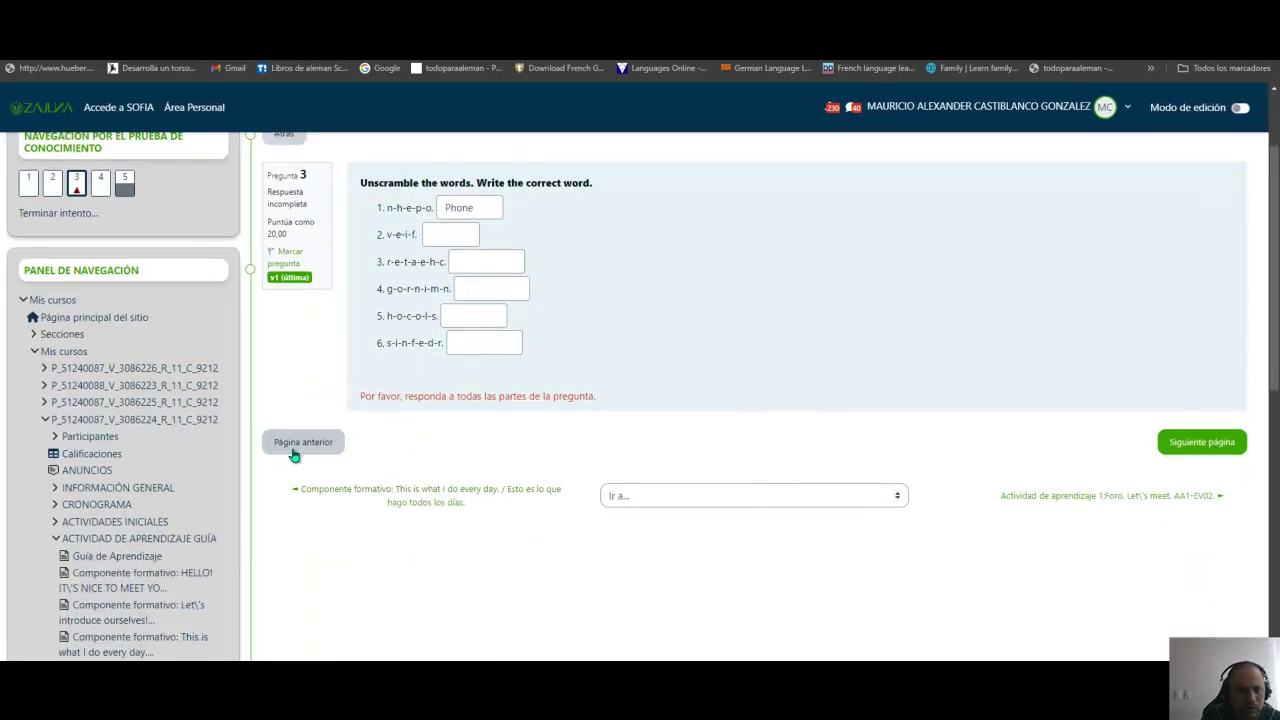
{"action": "left_click", "coordinate": [296, 453]}
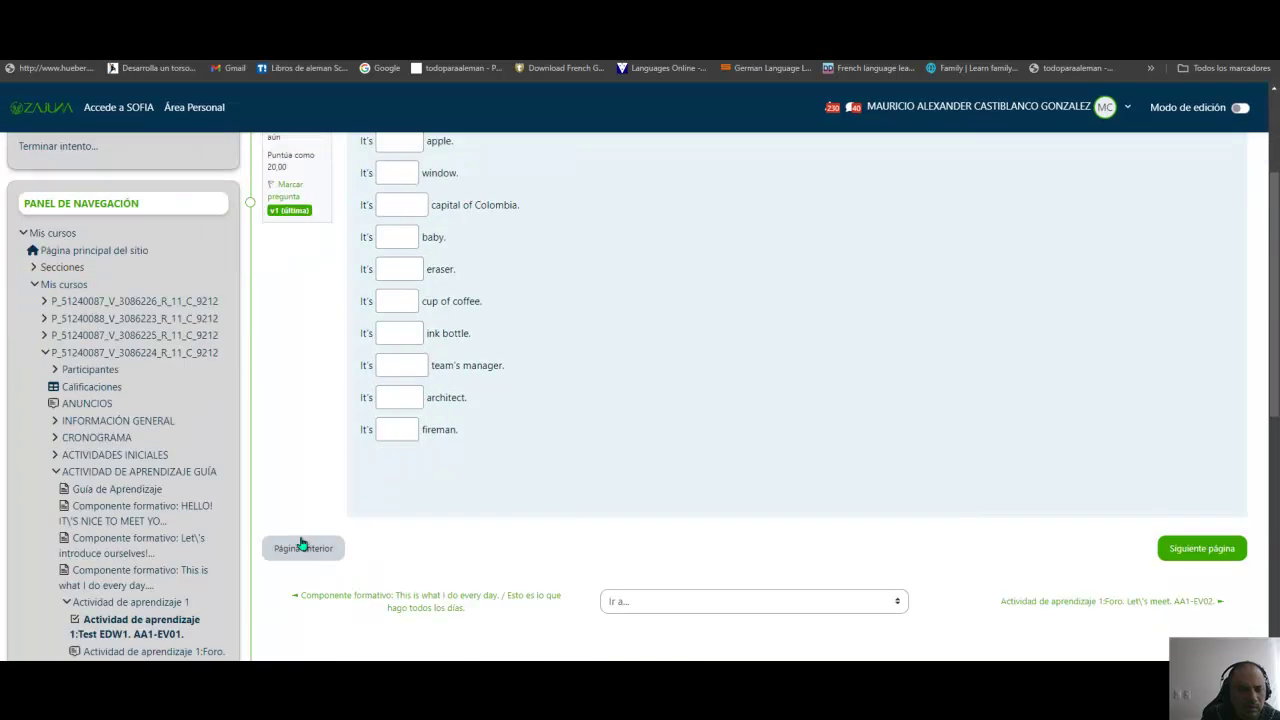
{"action": "left_click", "coordinate": [300, 545]}
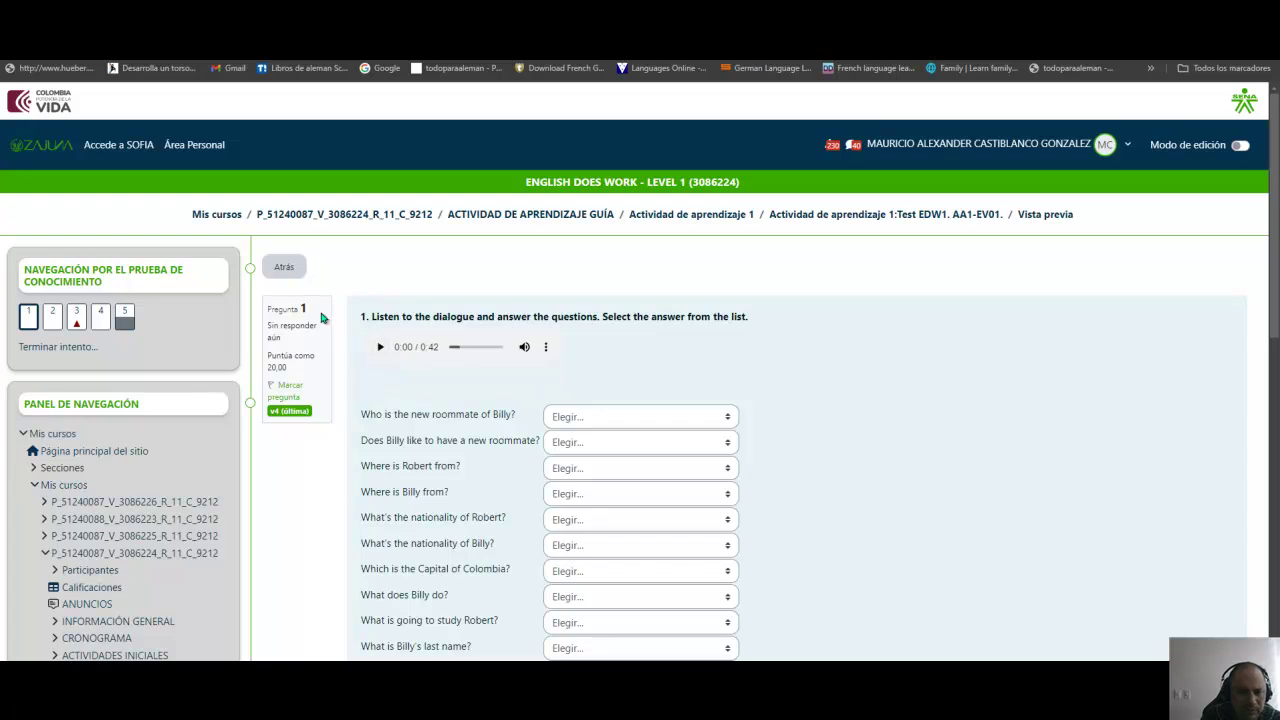
{"action": "left_click", "coordinate": [378, 349]}
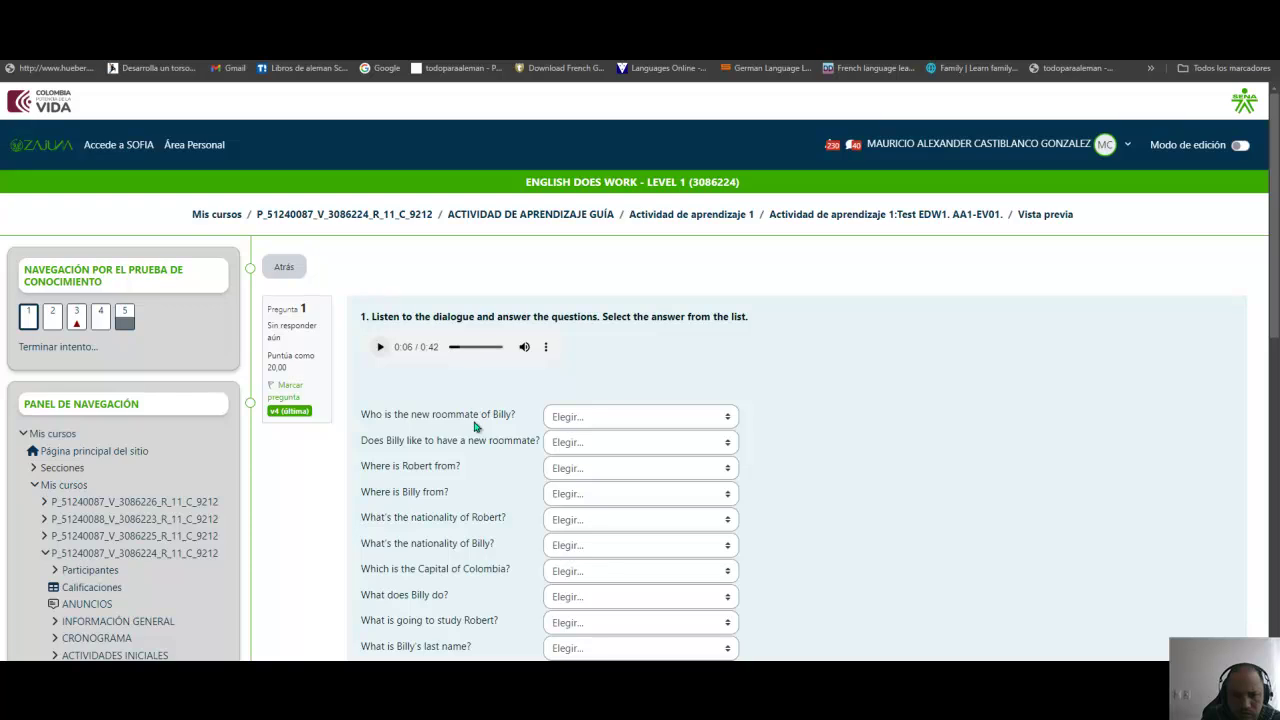
Step: Examine the answer lists of the dialogue questions, from Billy's new roommate to the nationality of Billy, without selecting an answer
{"action": "left_click", "coordinate": [727, 421]}
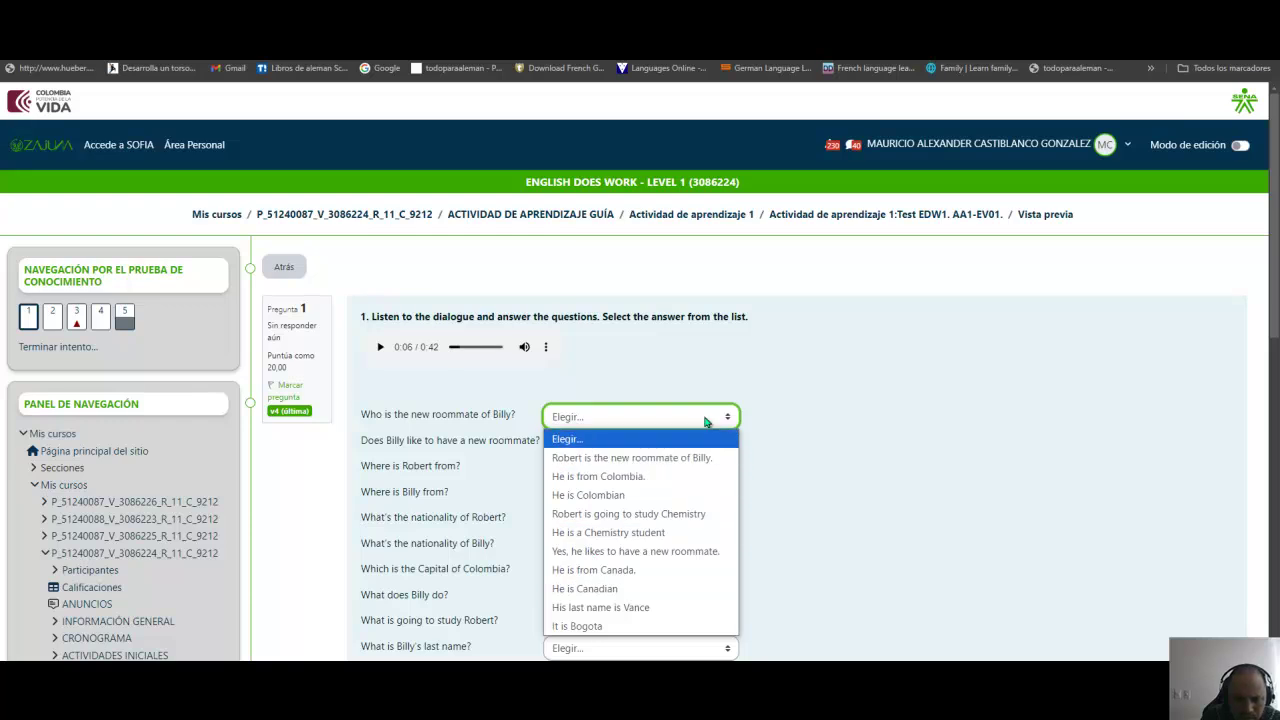
{"action": "left_click", "coordinate": [762, 419]}
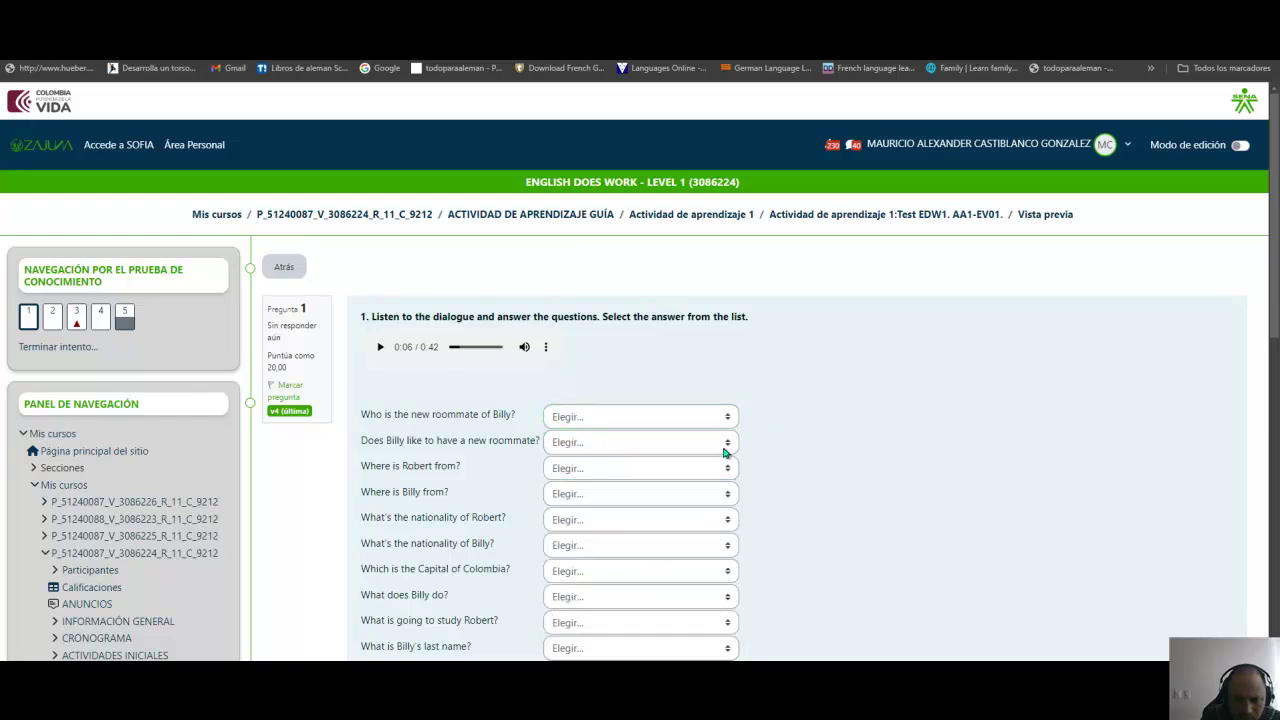
{"action": "left_click", "coordinate": [725, 450]}
{"action": "left_click", "coordinate": [765, 457]}
{"action": "left_click", "coordinate": [731, 473]}
{"action": "left_click", "coordinate": [775, 469]}
{"action": "left_click", "coordinate": [730, 495]}
{"action": "left_click", "coordinate": [799, 491]}
{"action": "left_click", "coordinate": [722, 525]}
{"action": "left_click", "coordinate": [820, 517]}
{"action": "left_click", "coordinate": [720, 548]}
{"action": "left_click", "coordinate": [795, 539]}
{"action": "left_click", "coordinate": [722, 424]}
{"action": "left_click", "coordinate": [797, 422]}
{"action": "left_click", "coordinate": [727, 444]}
{"action": "left_click", "coordinate": [752, 478]}
{"action": "left_click", "coordinate": [726, 470]}
{"action": "left_click", "coordinate": [792, 474]}
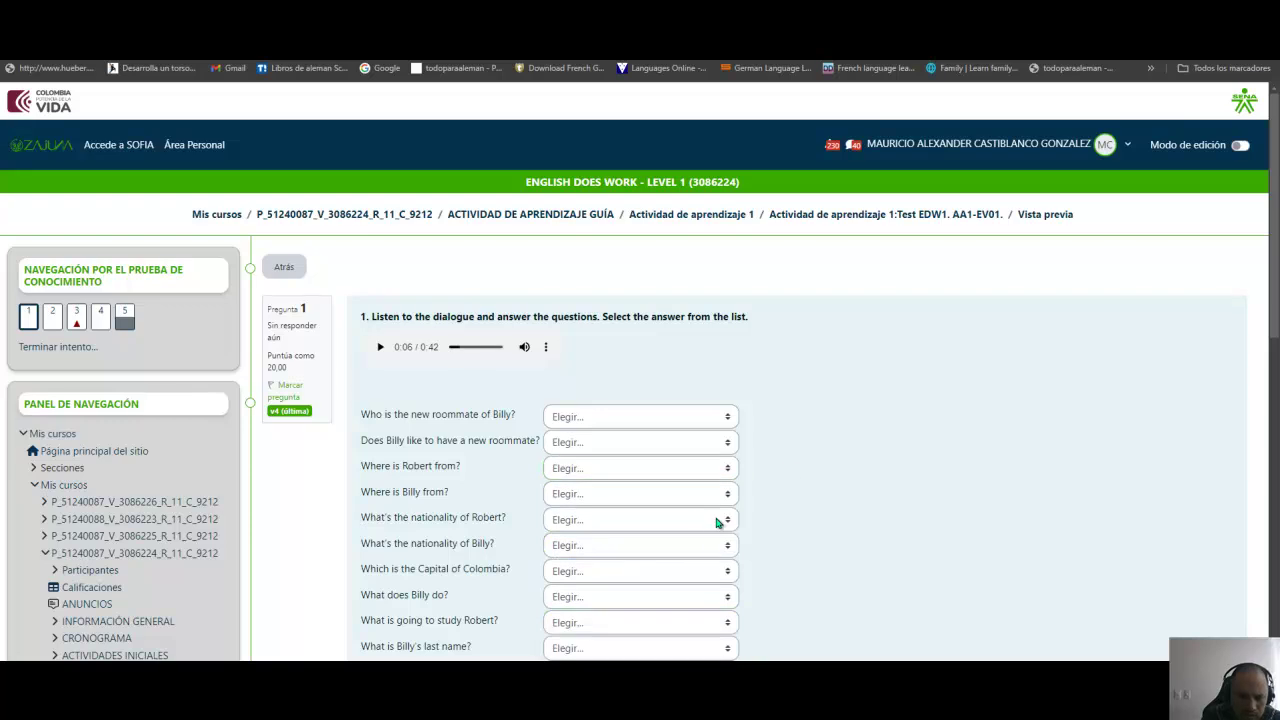
{"action": "left_click", "coordinate": [718, 503]}
{"action": "left_click", "coordinate": [802, 450]}
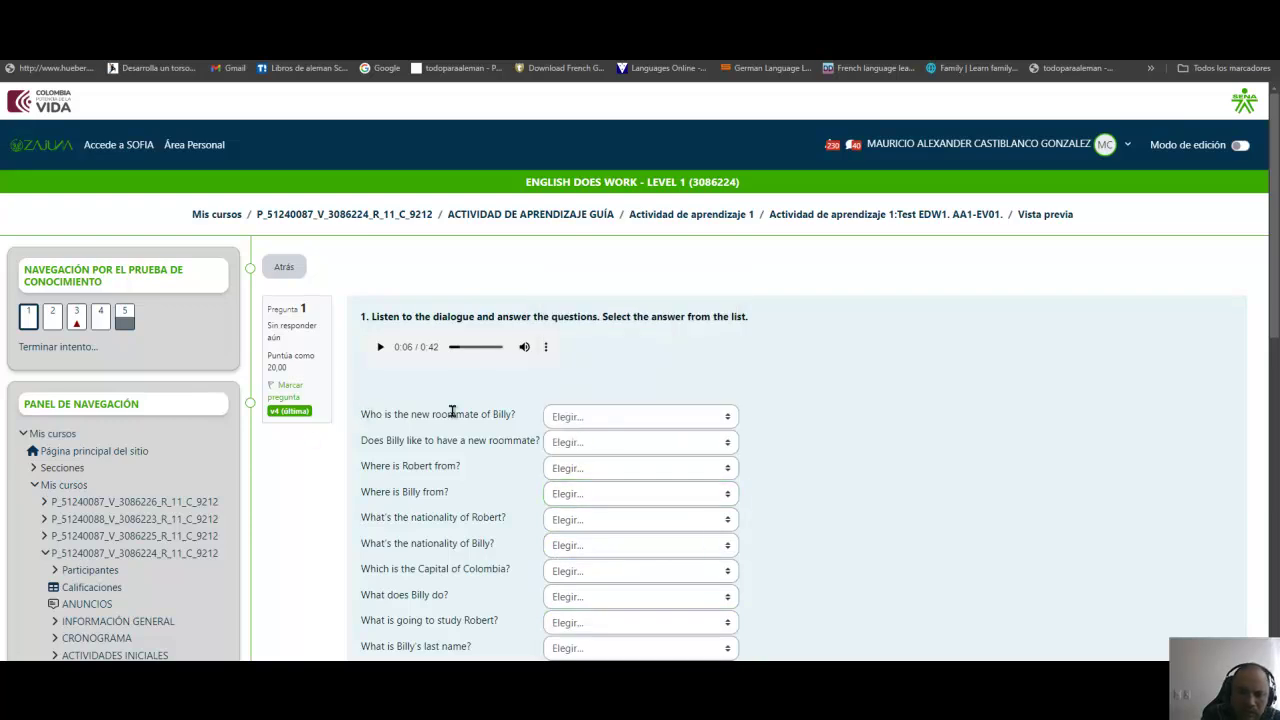
Step: Examine the answer options for who Billy's new roommate is and whether Billy likes to have one
{"action": "left_click", "coordinate": [727, 418]}
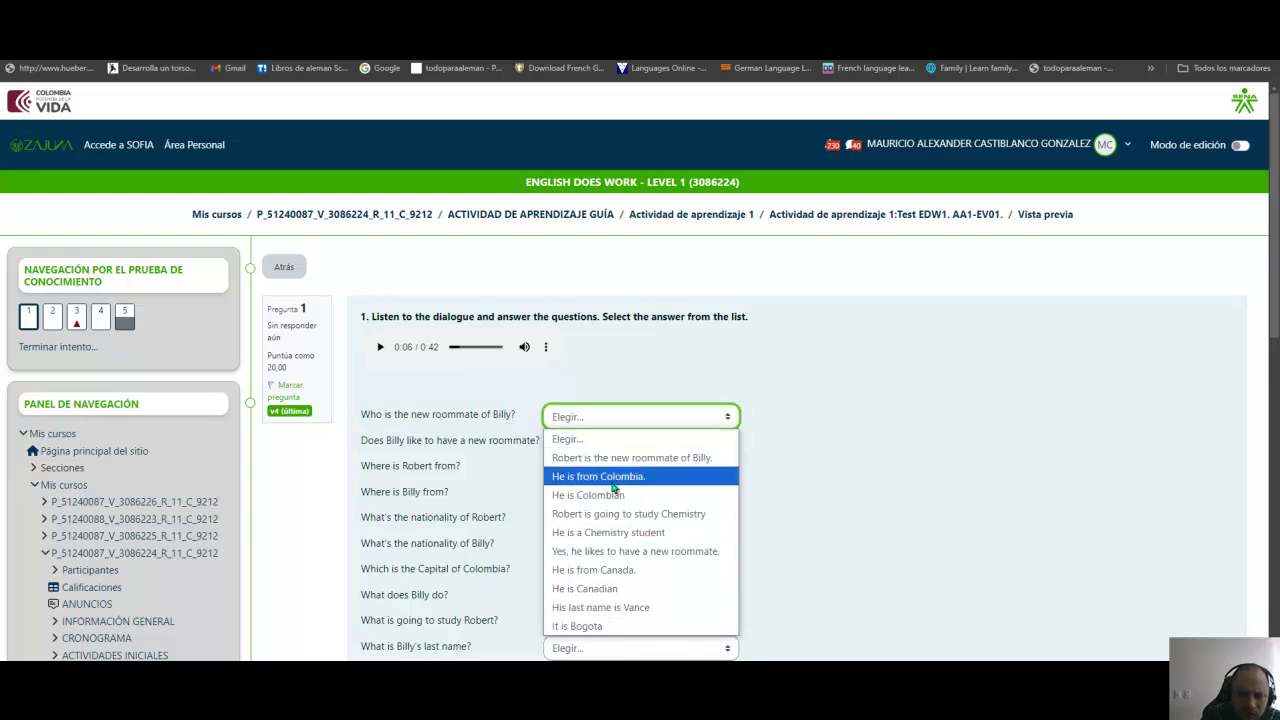
{"action": "left_click", "coordinate": [904, 463]}
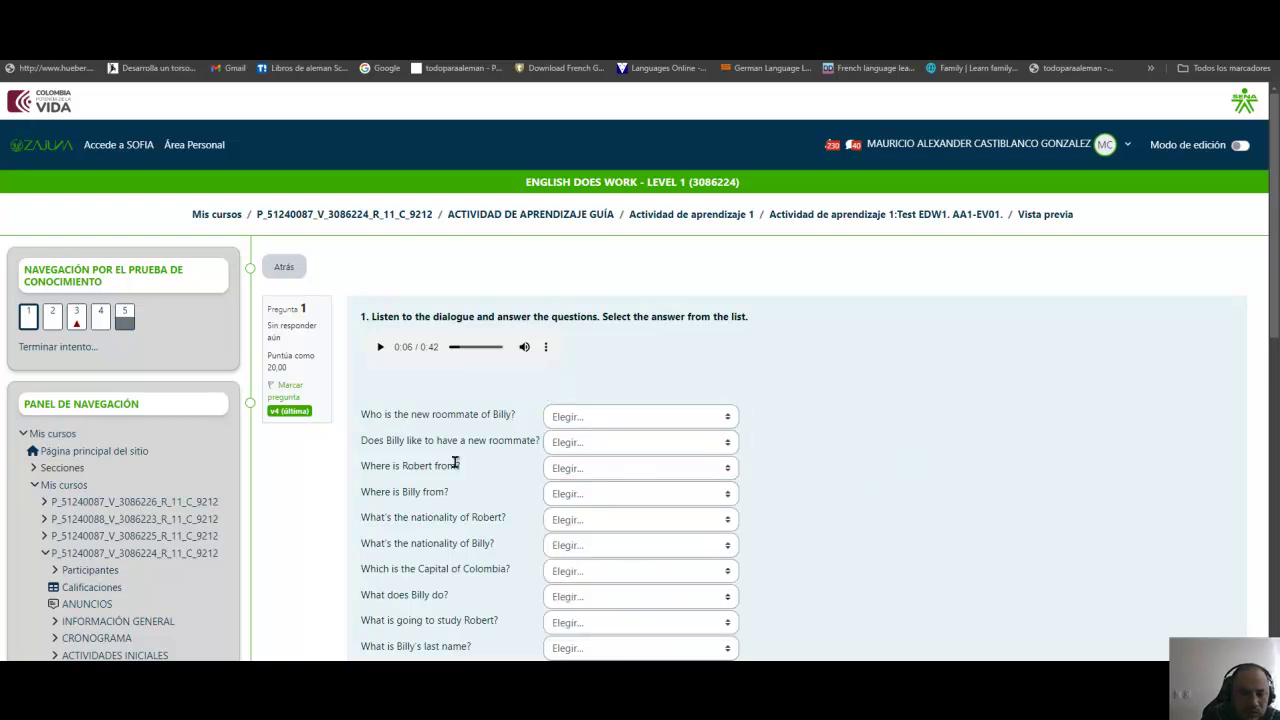
{"action": "left_click", "coordinate": [729, 443]}
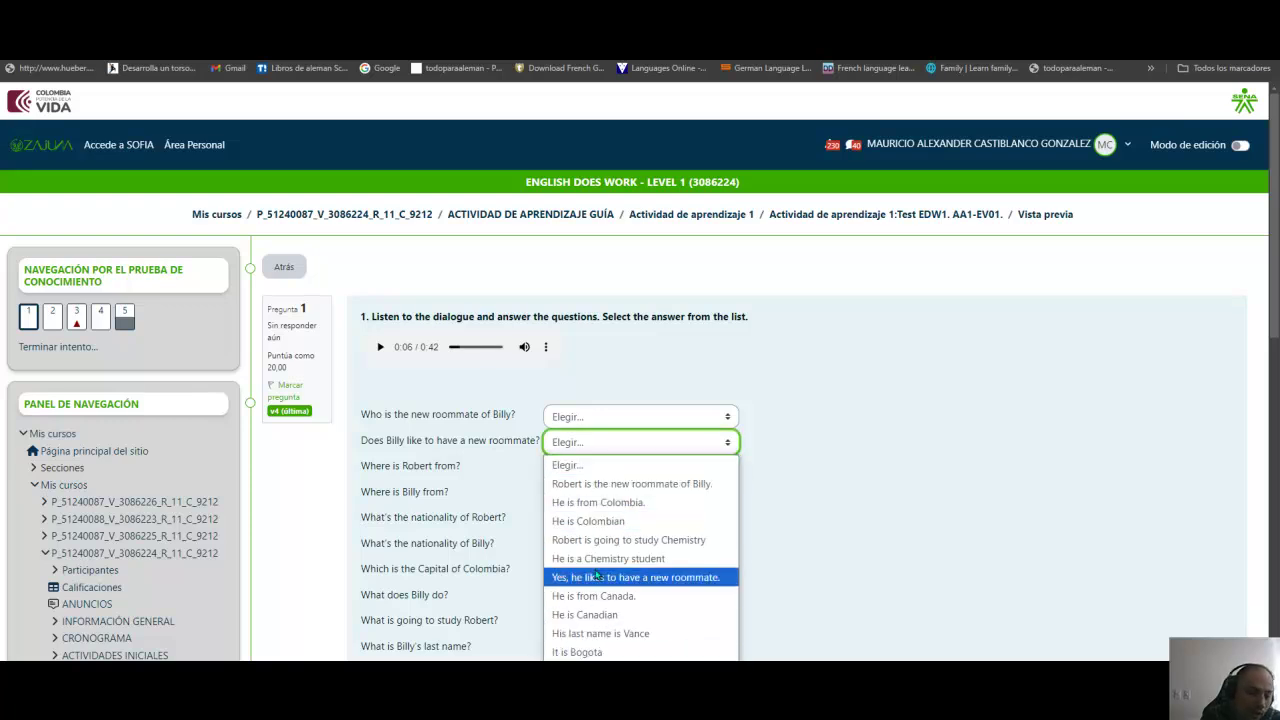
{"action": "left_click", "coordinate": [800, 474]}
Step: Go to question 2 and enter the articles "an" before apple and "a" before window
{"action": "scroll", "coordinate": [763, 489], "scroll_direction": "down", "scroll_amount": 3}
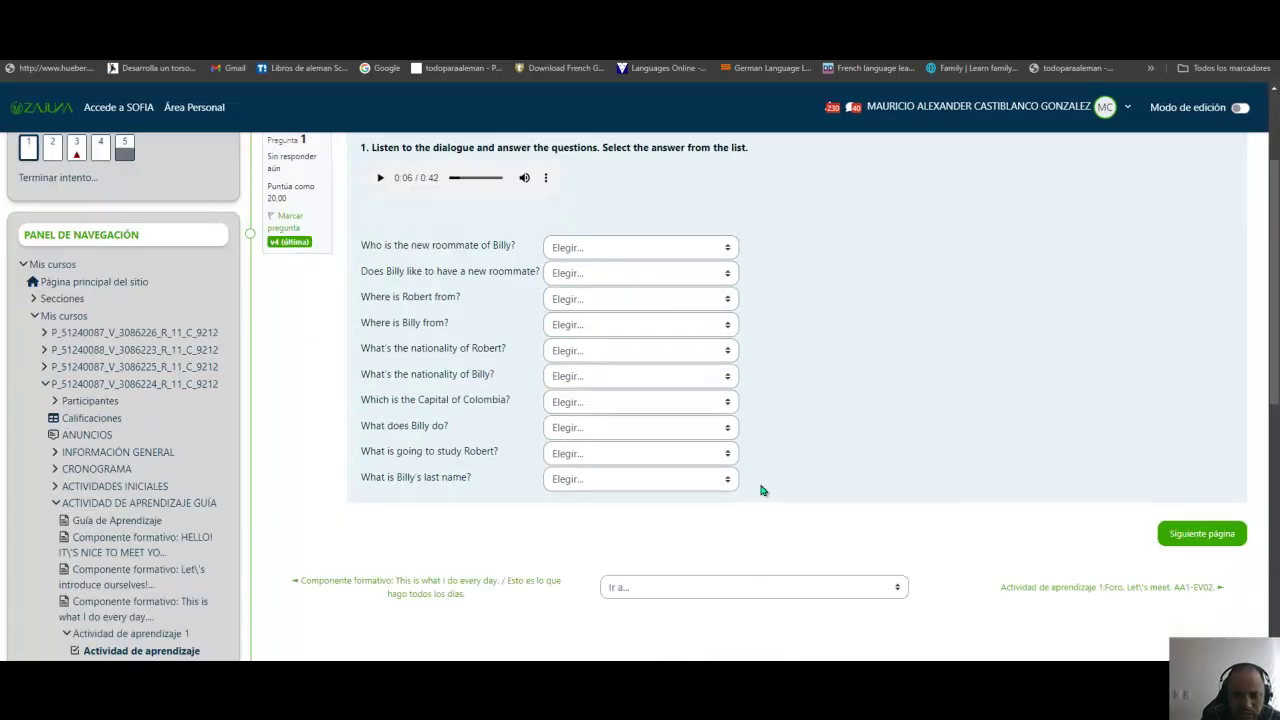
{"action": "scroll", "coordinate": [1031, 554], "scroll_direction": "up", "scroll_amount": 1}
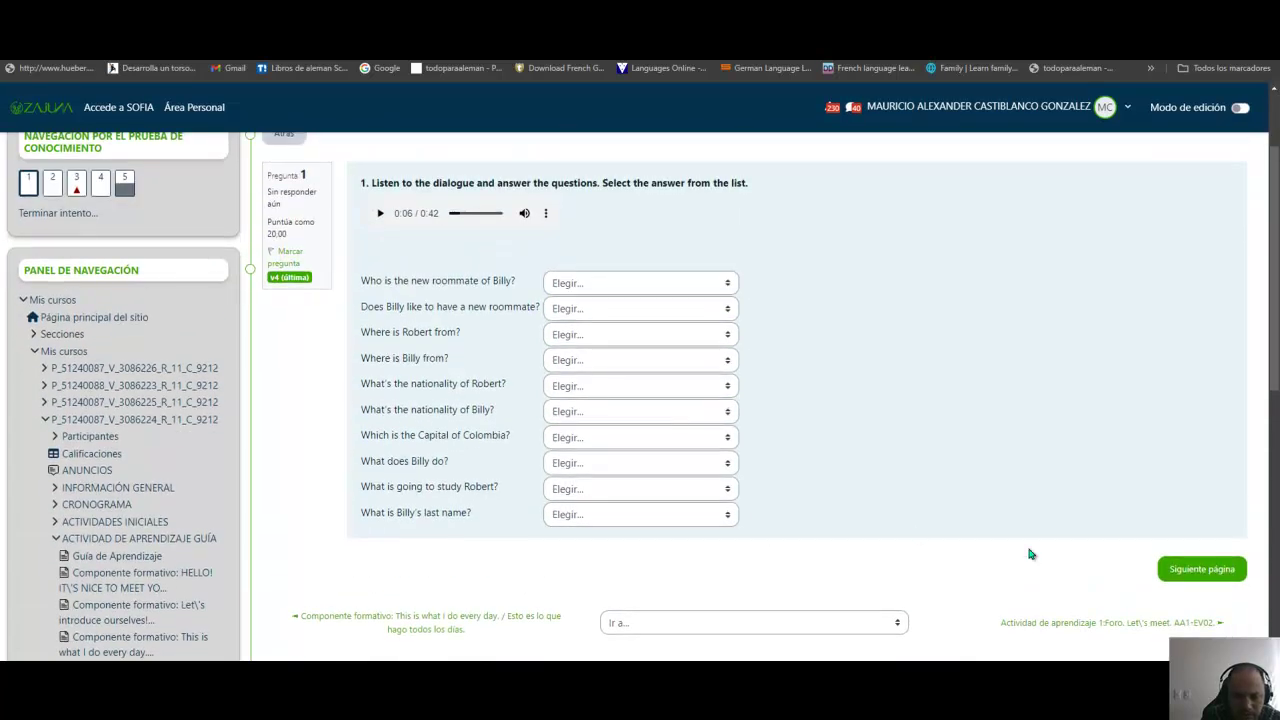
{"action": "left_click", "coordinate": [1174, 571]}
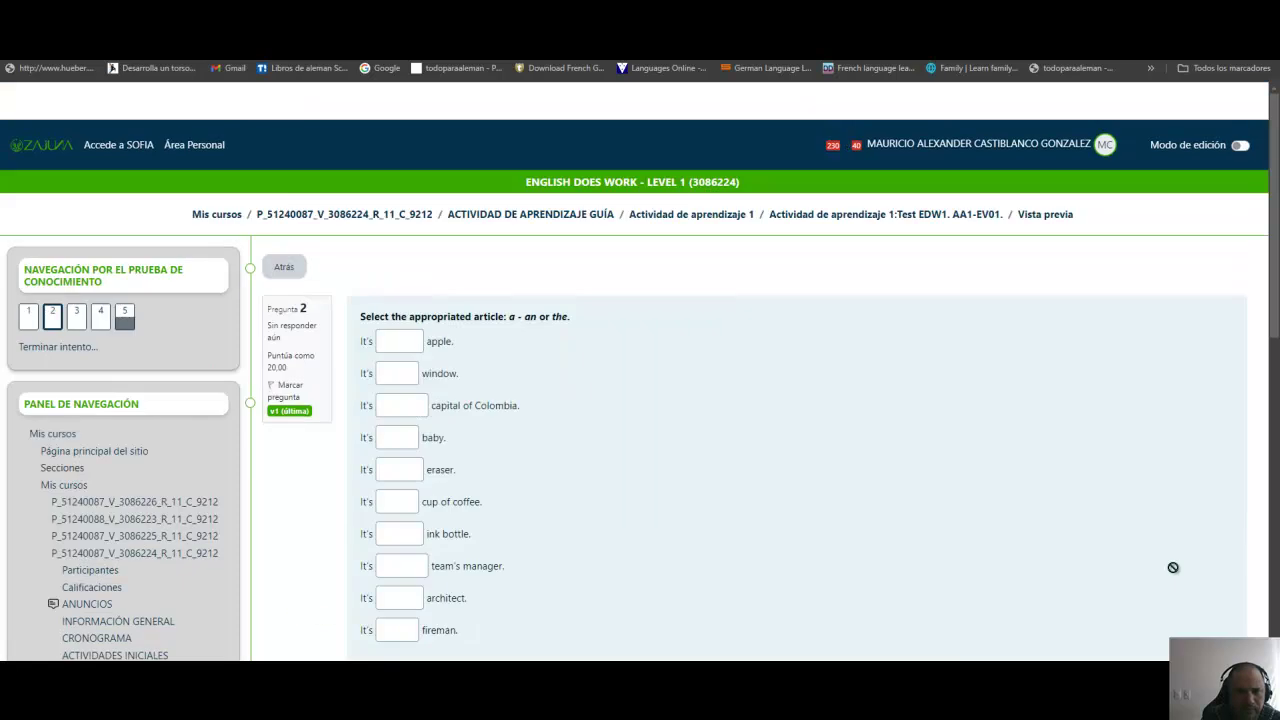
{"action": "left_click_drag", "start_coordinate": [507, 310], "coordinate": [576, 318]}
{"action": "left_click", "coordinate": [409, 340]}
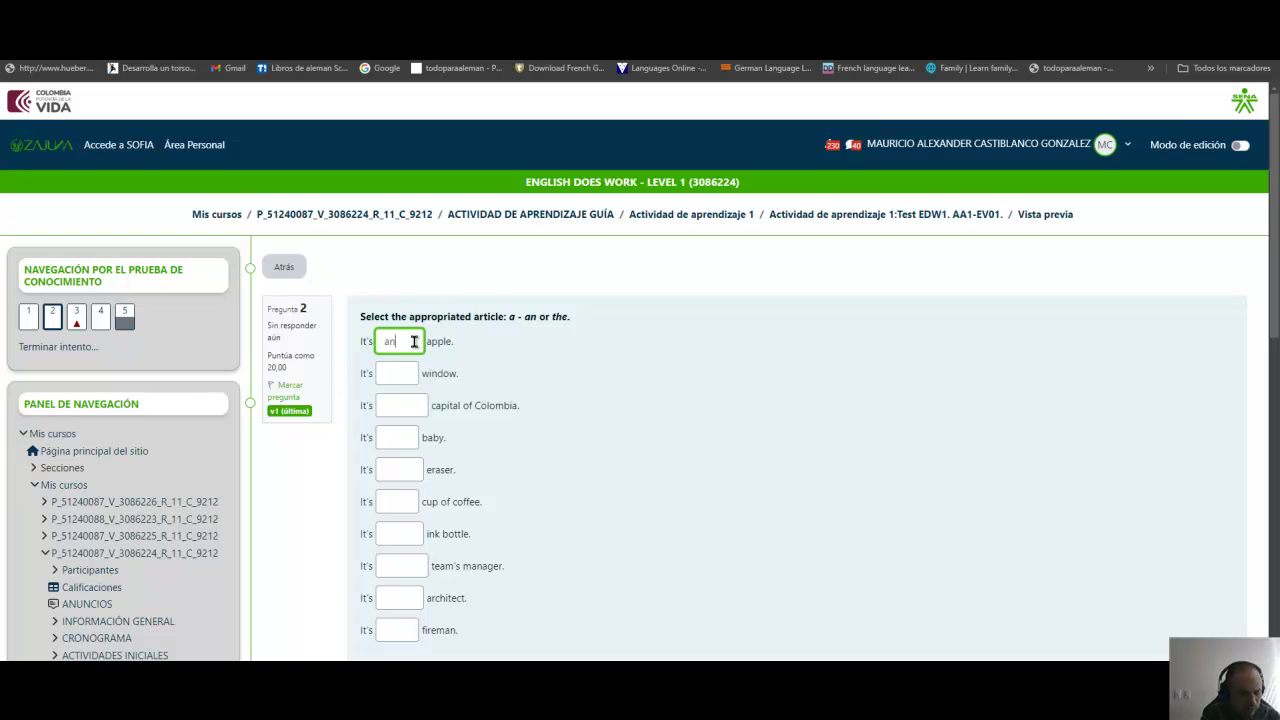
{"action": "left_click", "coordinate": [399, 374]}
{"action": "type", "text": "a"}
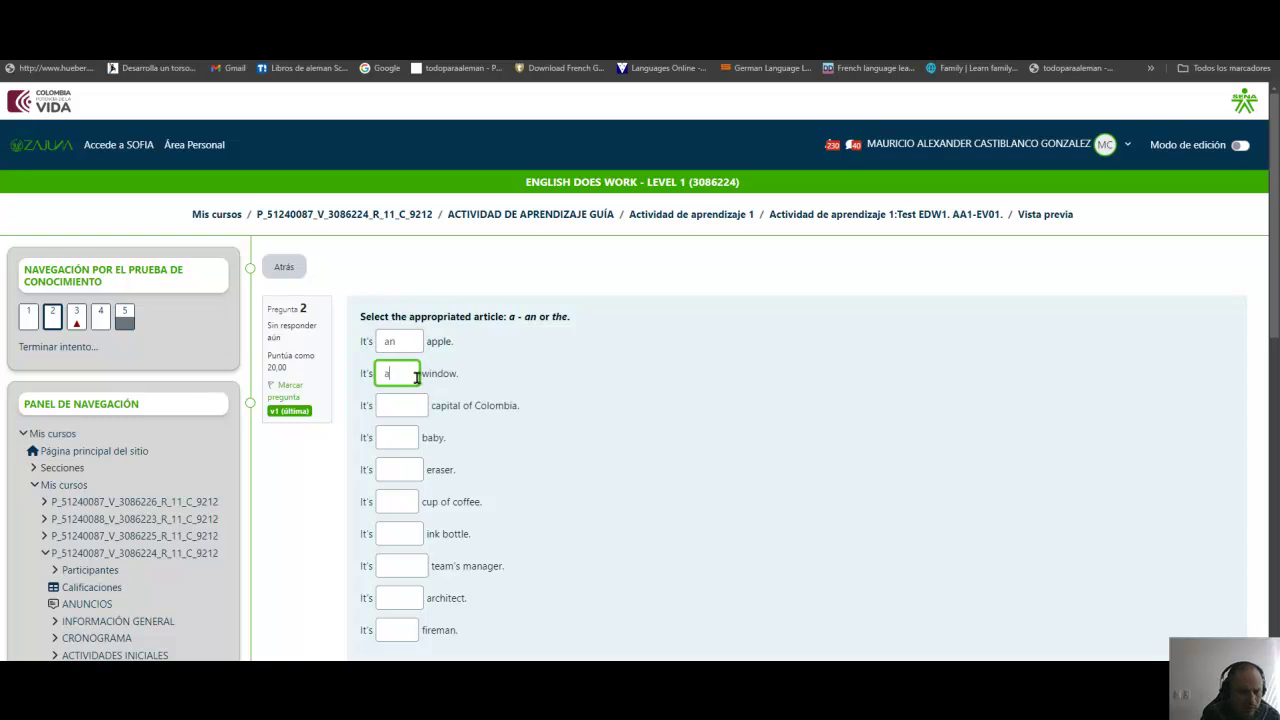
Step: Enter "a" before capital of Colombia, baby and cup of coffee, and "an" before eraser and ink bottle
{"action": "left_click", "coordinate": [406, 403]}
{"action": "type", "text": "a"}
{"action": "left_click", "coordinate": [403, 436]}
{"action": "type", "text": "a"}
{"action": "left_click", "coordinate": [397, 469]}
{"action": "type", "text": "an"}
{"action": "left_click", "coordinate": [393, 501]}
{"action": "type", "text": "a"}
{"action": "left_click", "coordinate": [393, 534]}
{"action": "type", "text": "an"}
Step: Enter "a" before team's manager, "an" before architect and "a" before fireman
{"action": "left_click", "coordinate": [400, 566]}
{"action": "type", "text": "a"}
{"action": "left_click", "coordinate": [403, 599]}
{"action": "type", "text": "an"}
{"action": "left_click", "coordinate": [400, 630]}
{"action": "type", "text": "a"}
{"action": "left_click", "coordinate": [677, 568]}
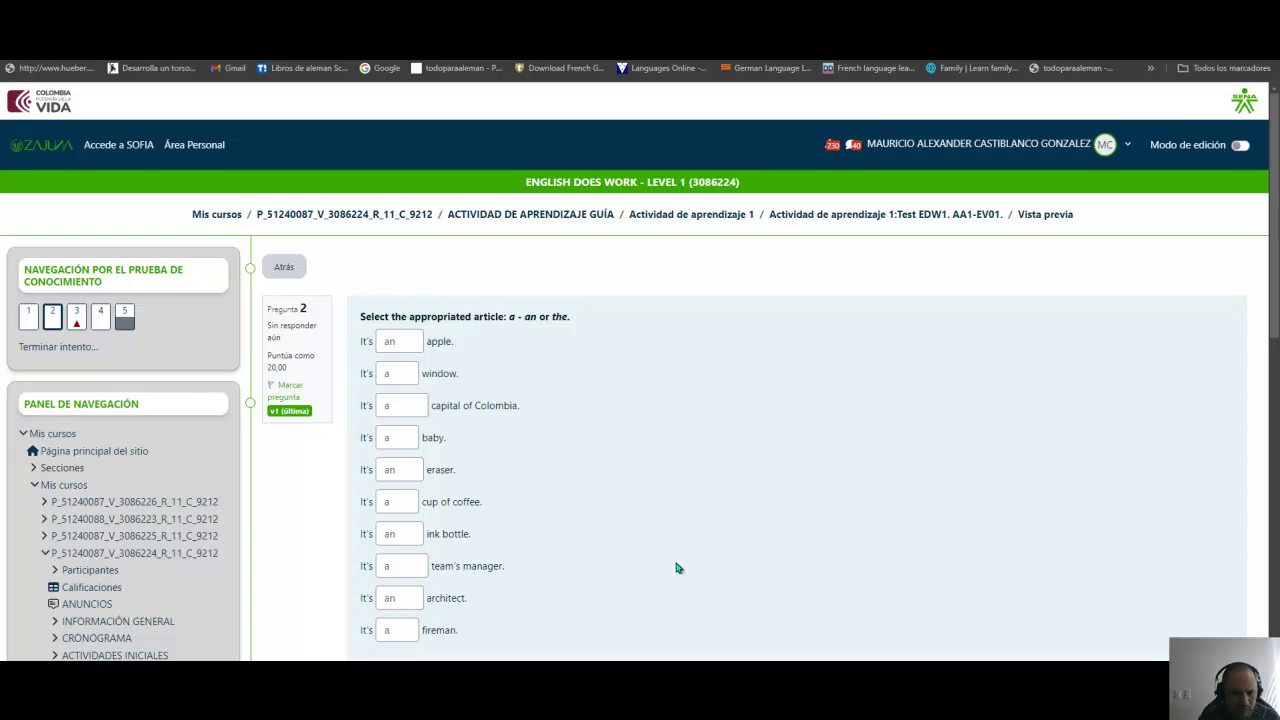
Step: Highlight the initial letters of the nouns, such as apple, eraser and architect, to review the articles chosen
{"action": "left_click_drag", "start_coordinate": [437, 340], "coordinate": [400, 347]}
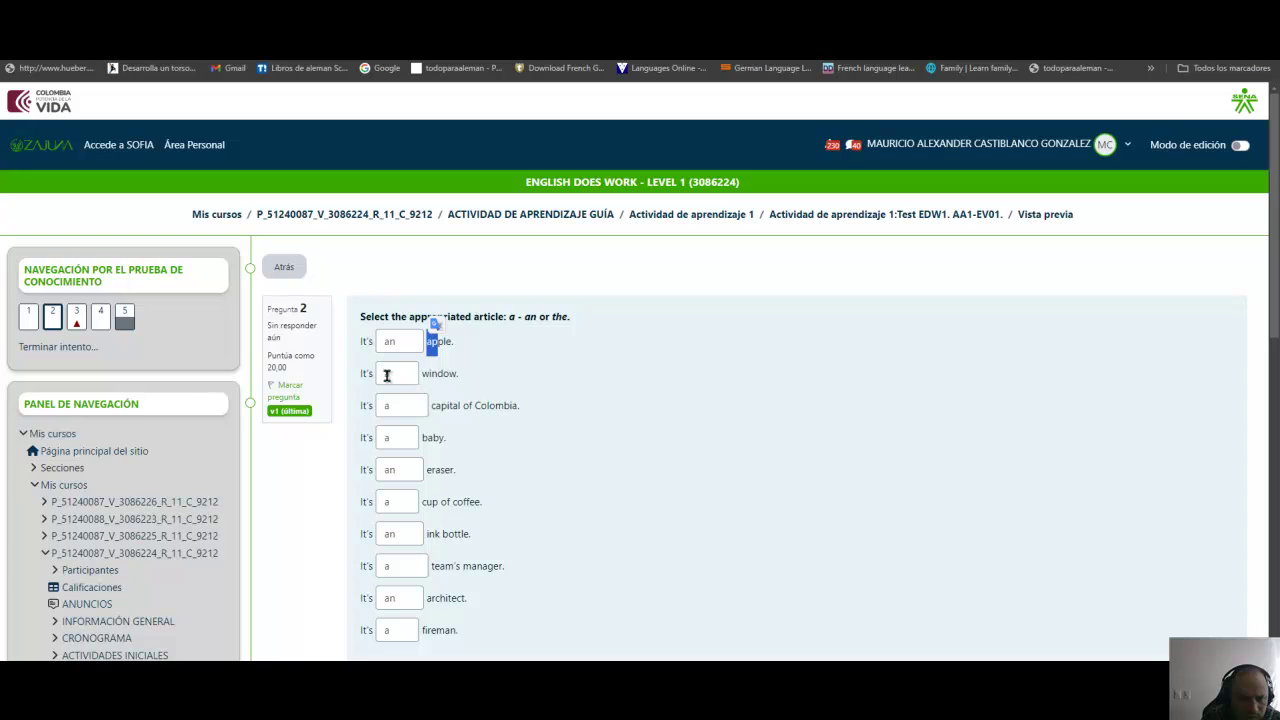
{"action": "left_click", "coordinate": [421, 465]}
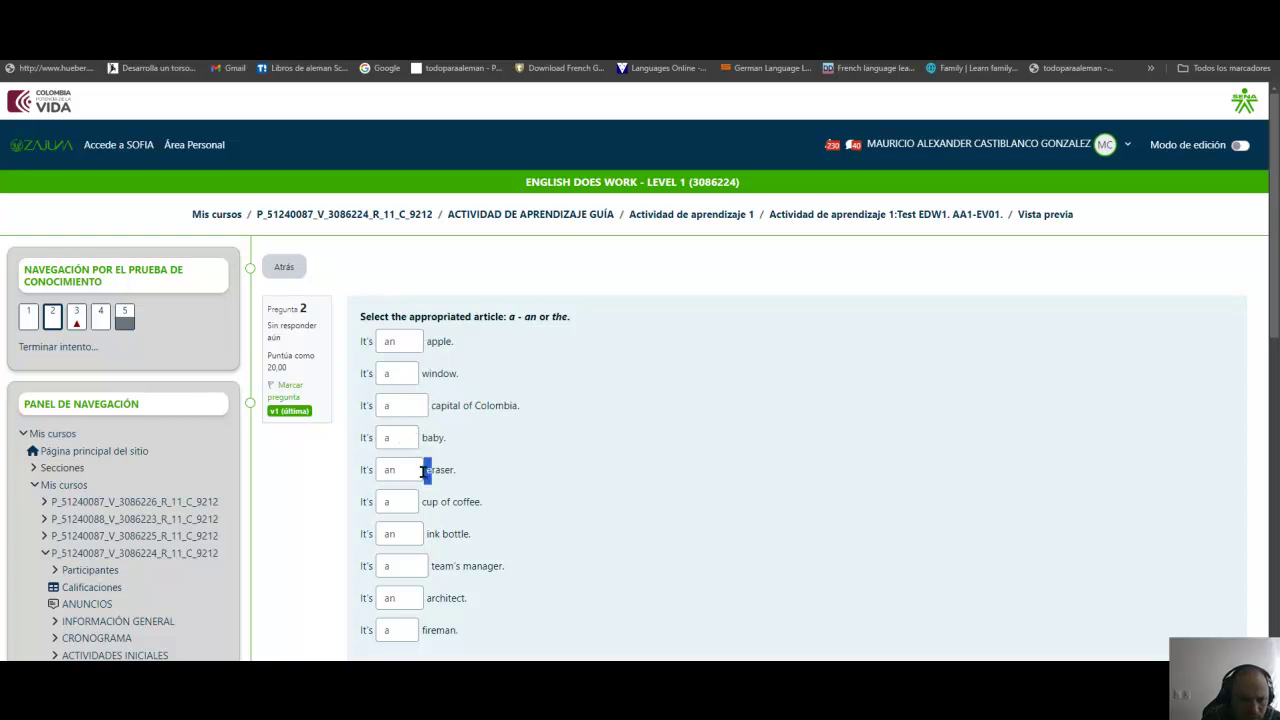
{"action": "left_click_drag", "start_coordinate": [426, 470], "coordinate": [428, 534]}
{"action": "left_click_drag", "start_coordinate": [430, 594], "coordinate": [423, 629]}
{"action": "left_click", "coordinate": [483, 360]}
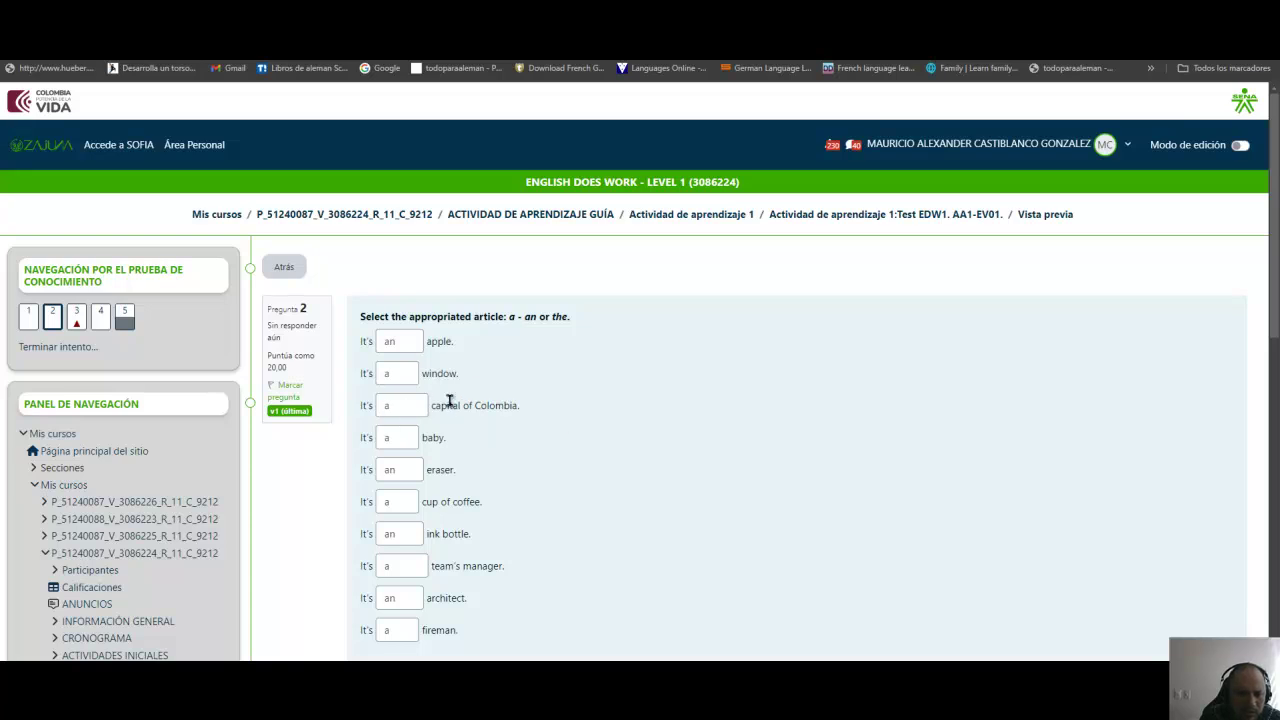
Step: Change the articles before capital of Colombia and team's manager to "the"
{"action": "left_click_drag", "start_coordinate": [394, 407], "coordinate": [381, 406]}
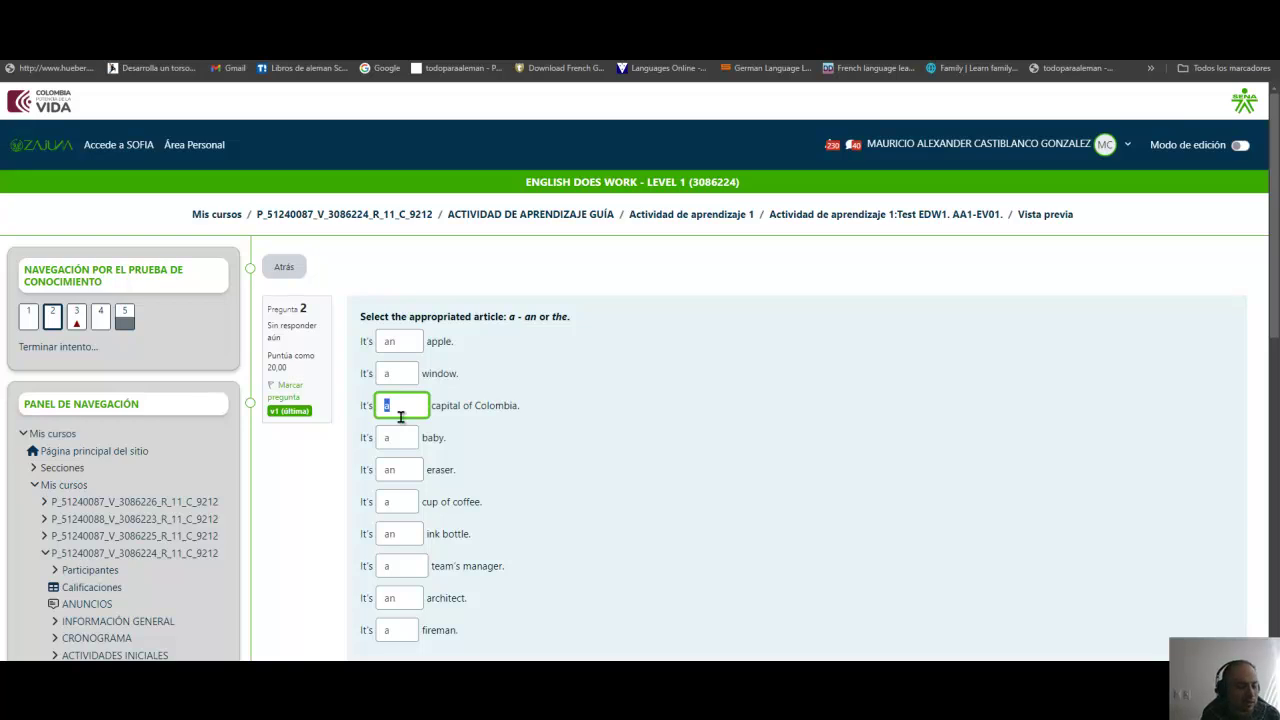
{"action": "left_click", "coordinate": [511, 410]}
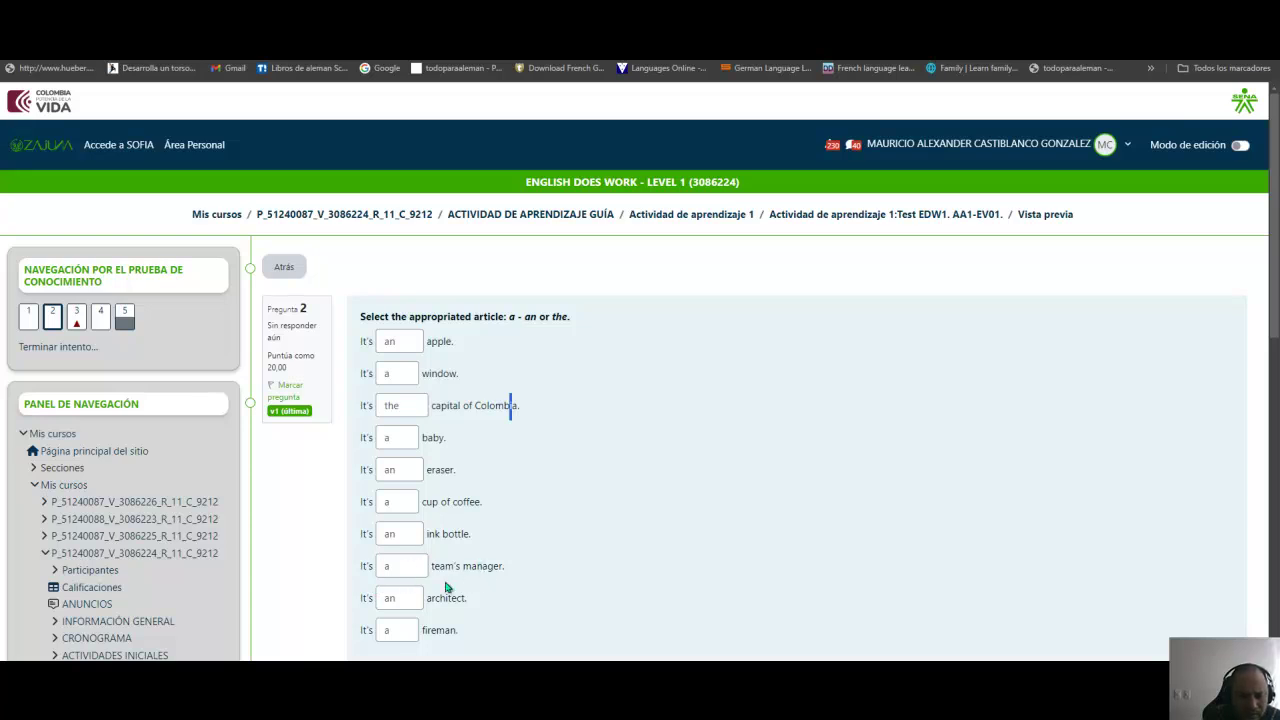
{"action": "left_click", "coordinate": [385, 566]}
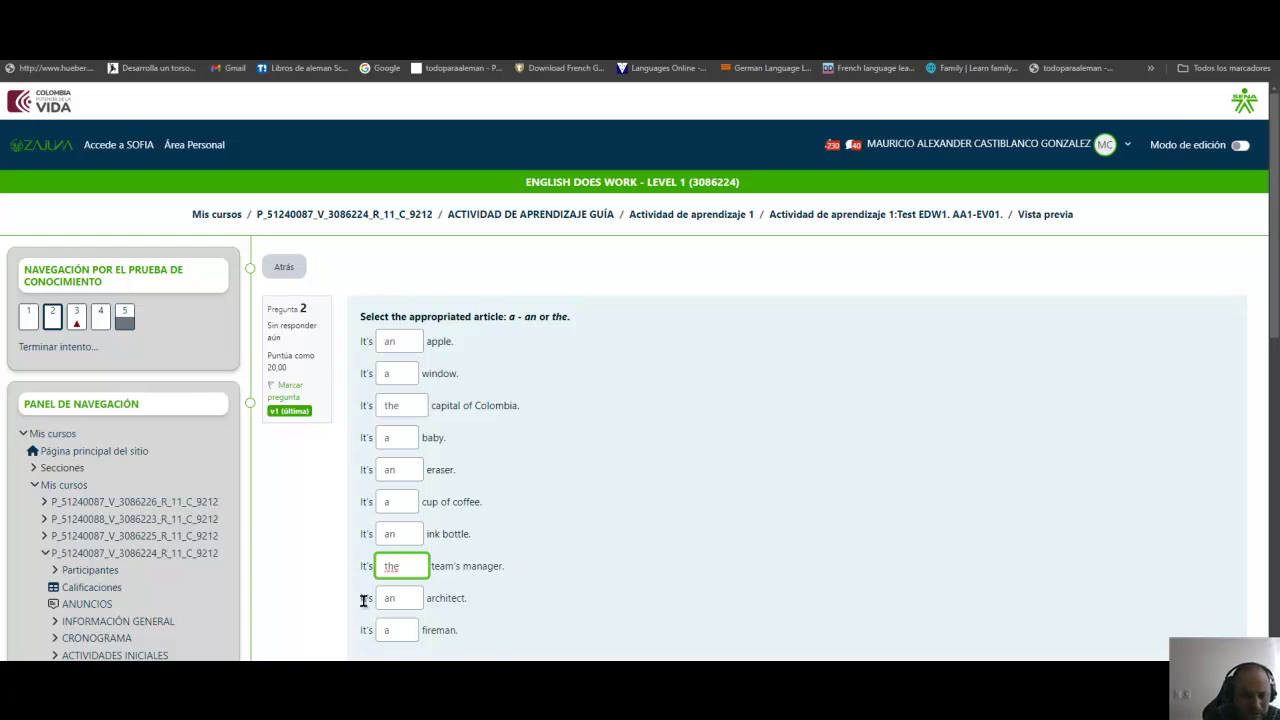
{"action": "left_click", "coordinate": [729, 467]}
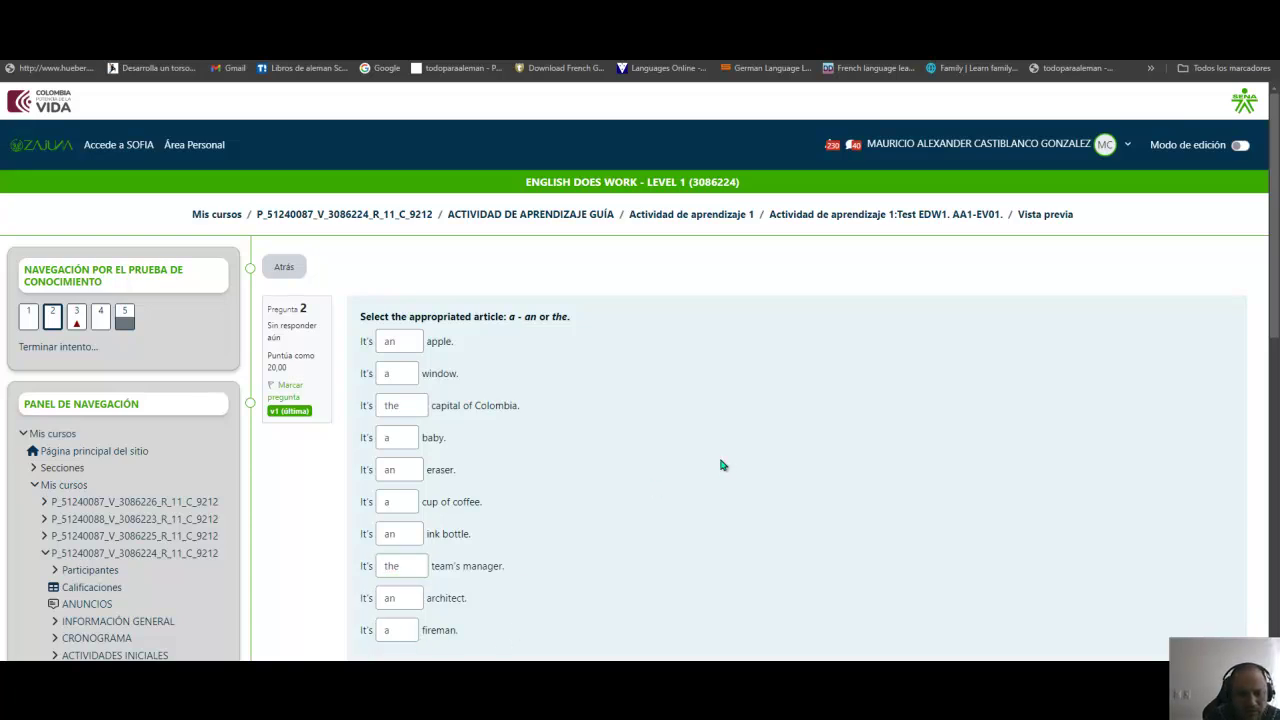
Step: Highlight the article options "a - an or the" in the instruction and go to question 3
{"action": "scroll", "coordinate": [545, 407], "scroll_direction": "down", "scroll_amount": 1}
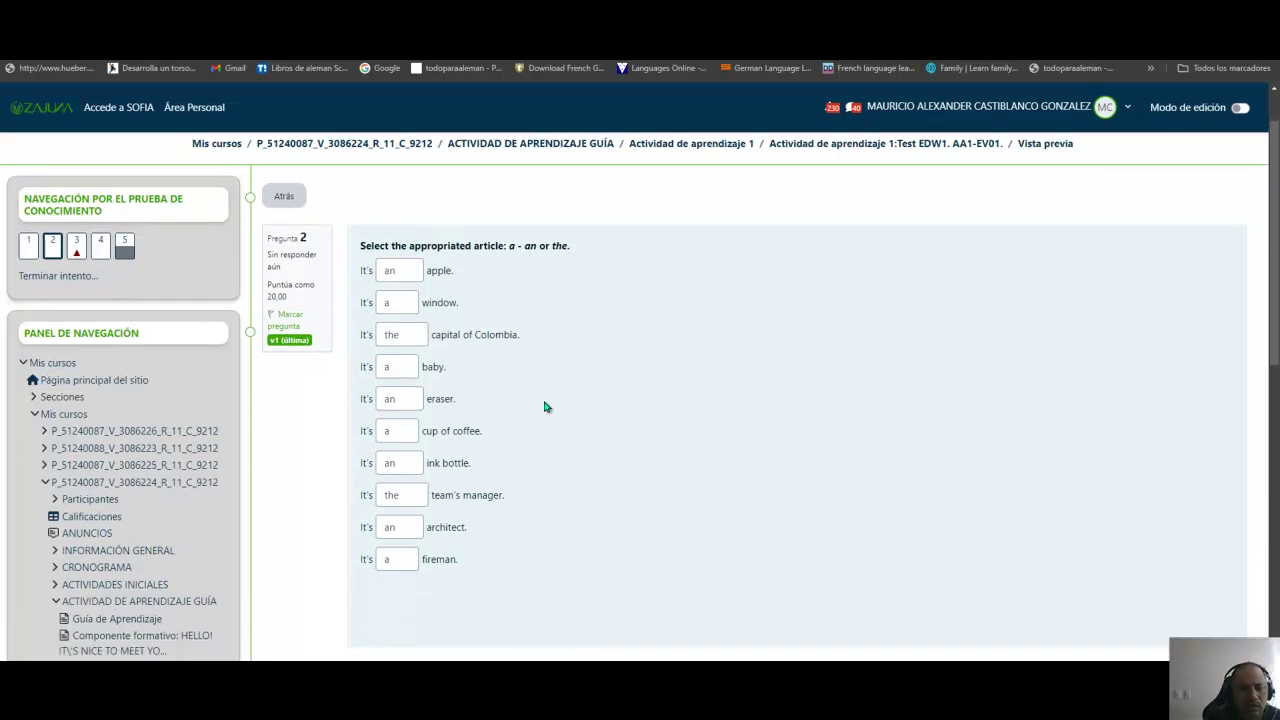
{"action": "scroll", "coordinate": [545, 407], "scroll_direction": "down", "scroll_amount": 1}
{"action": "left_click_drag", "start_coordinate": [506, 183], "coordinate": [575, 191]}
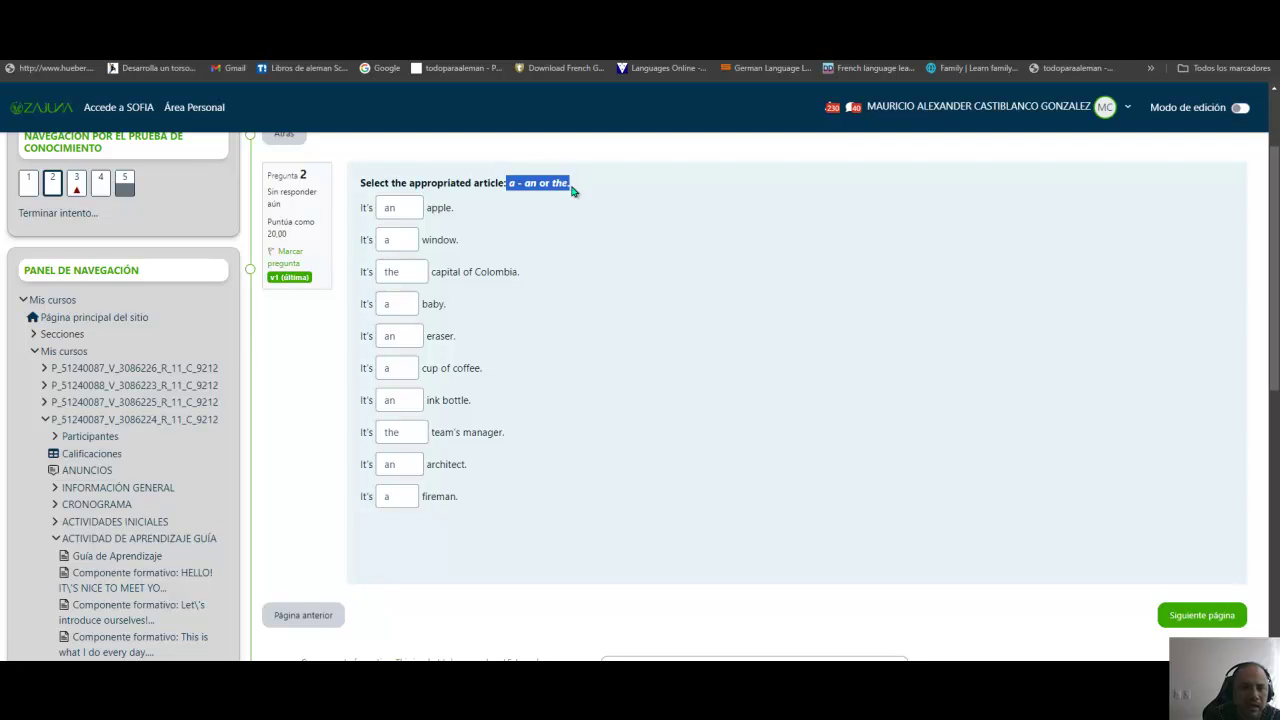
{"action": "left_click", "coordinate": [1206, 622]}
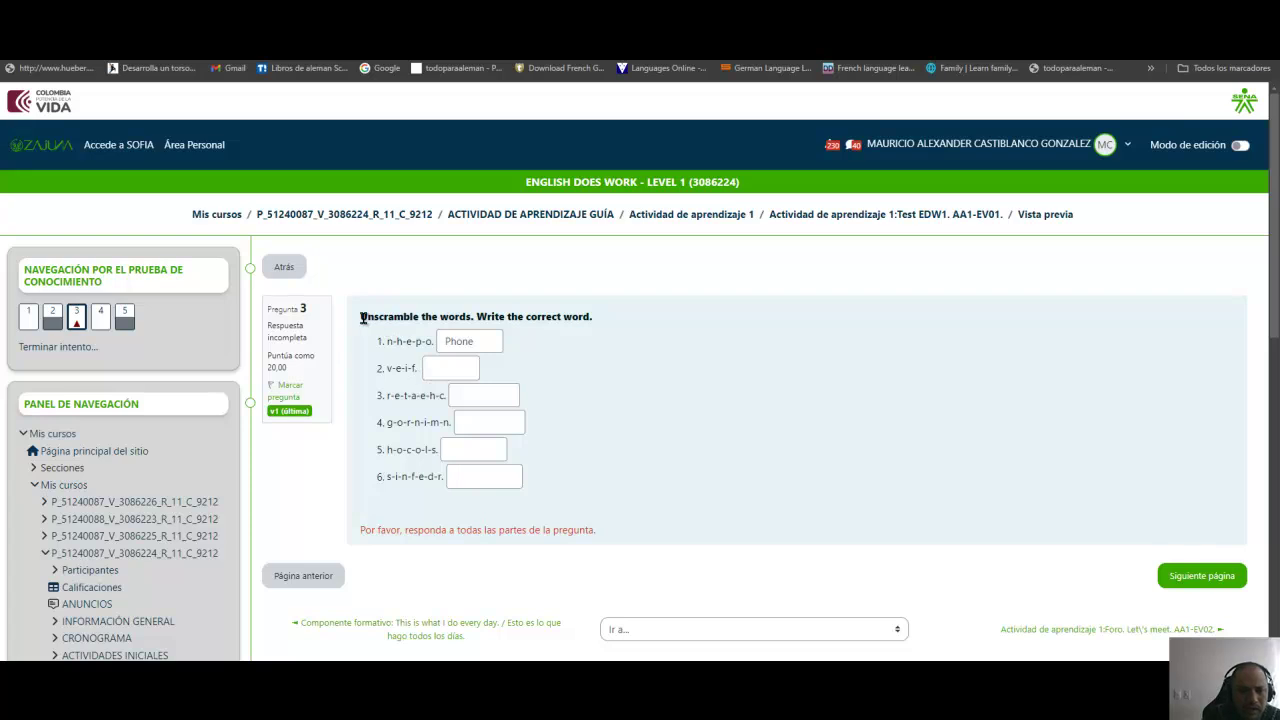
Step: Highlight the scrambled letters n-h-e-p-o of item 1 and fill item 2 with the unscrambled word Five
{"action": "left_click", "coordinate": [441, 341]}
{"action": "double_click", "coordinate": [441, 341]}
{"action": "left_click_drag", "start_coordinate": [387, 346], "coordinate": [432, 343]}
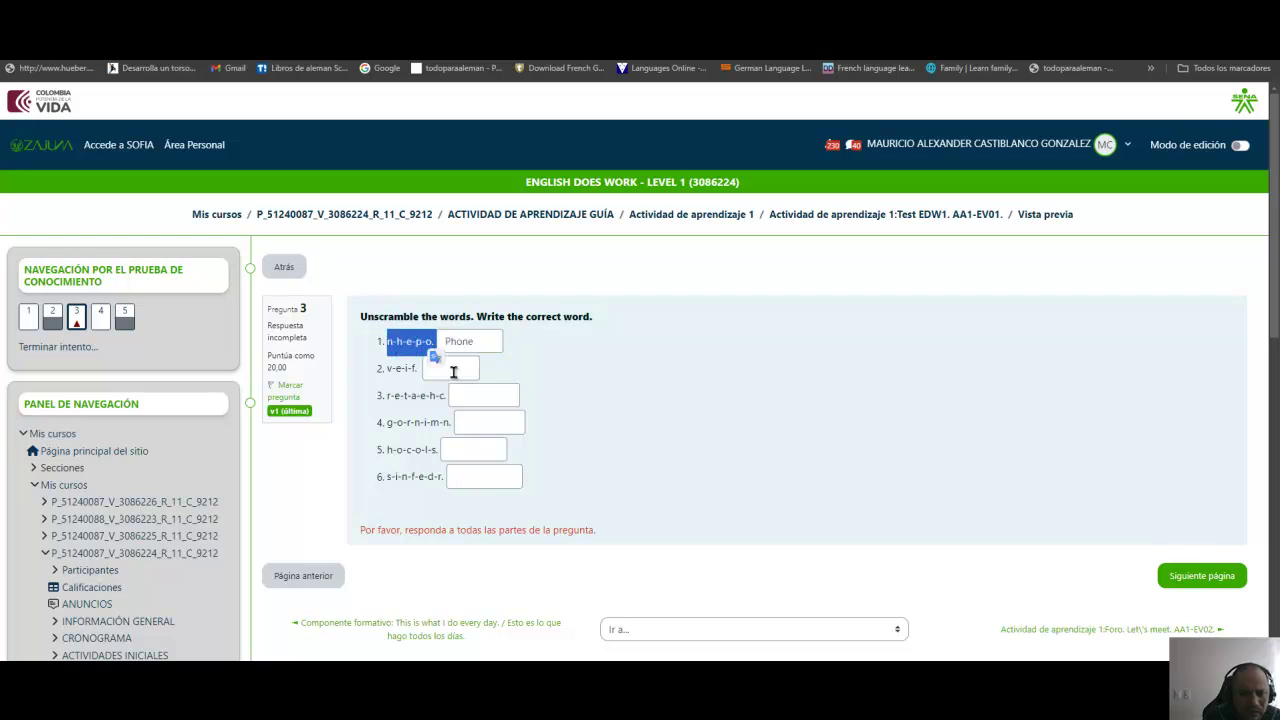
{"action": "left_click", "coordinate": [453, 371]}
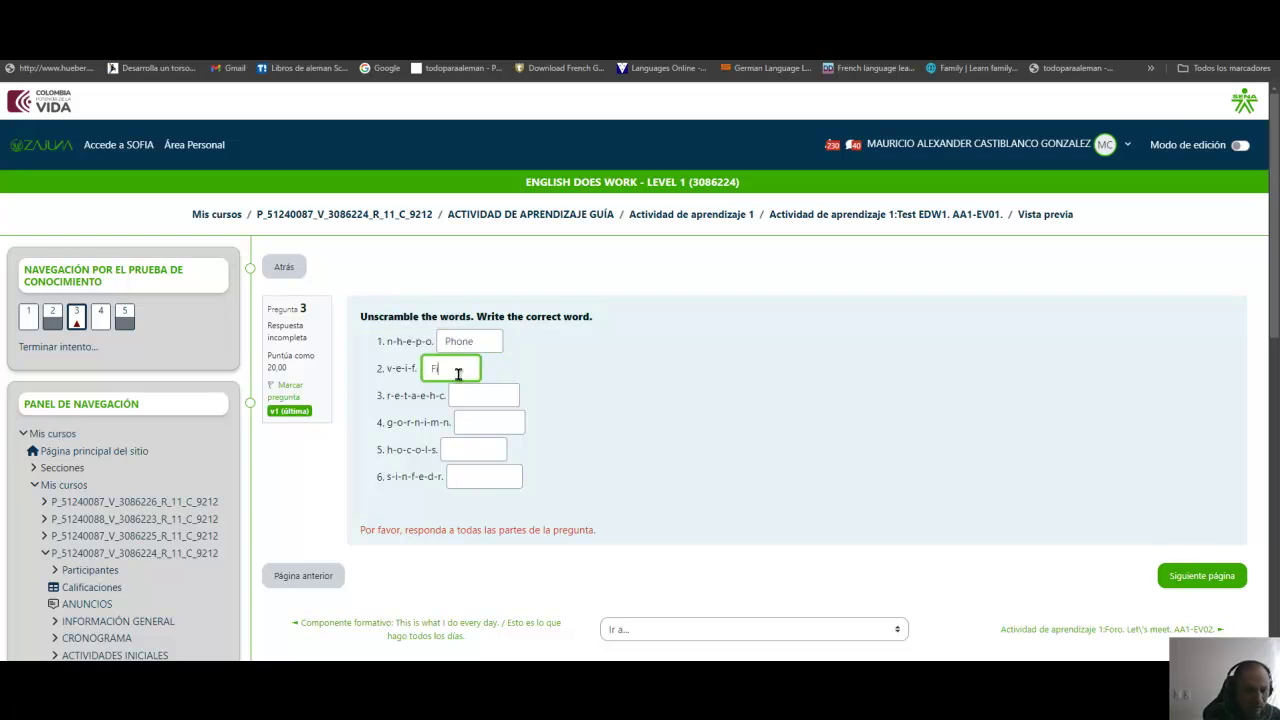
Step: Highlight the scrambled letters of item 3 and fill items 3 to 6 with Teacher, Morning, School and Friends
{"action": "left_click", "coordinate": [386, 402]}
{"action": "left_click_drag", "start_coordinate": [386, 396], "coordinate": [449, 398]}
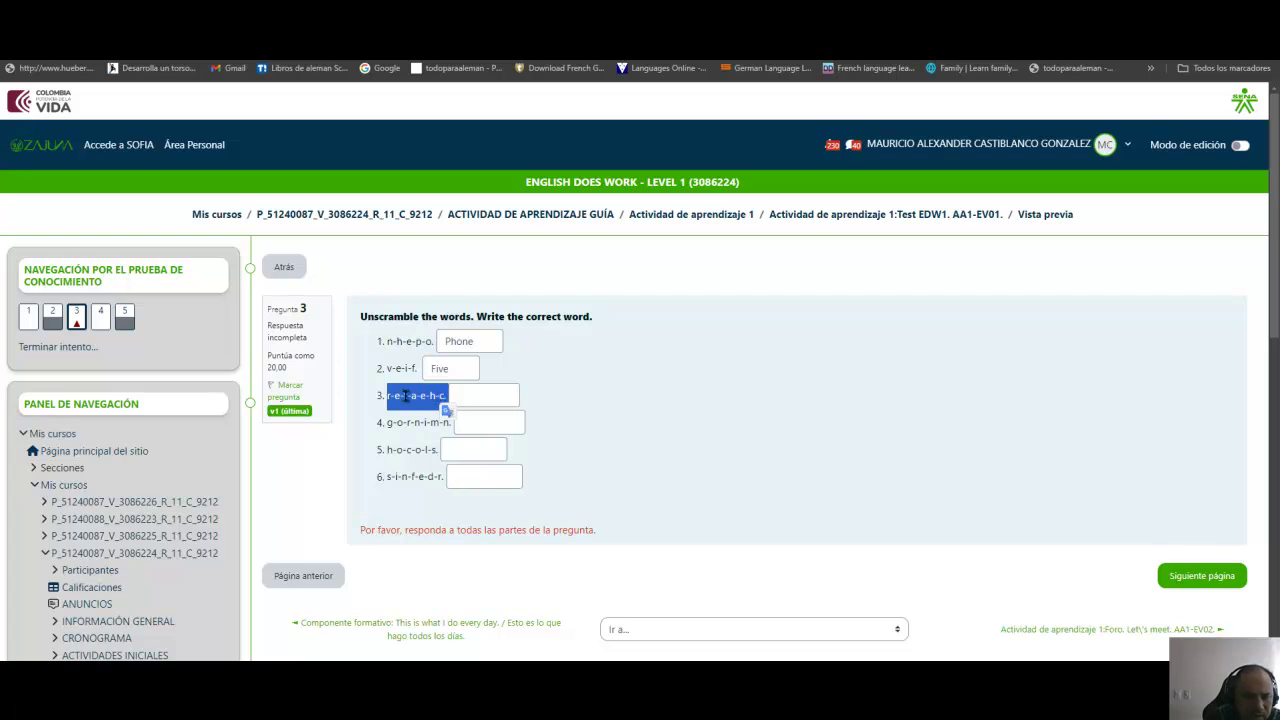
{"action": "left_click", "coordinate": [493, 396]}
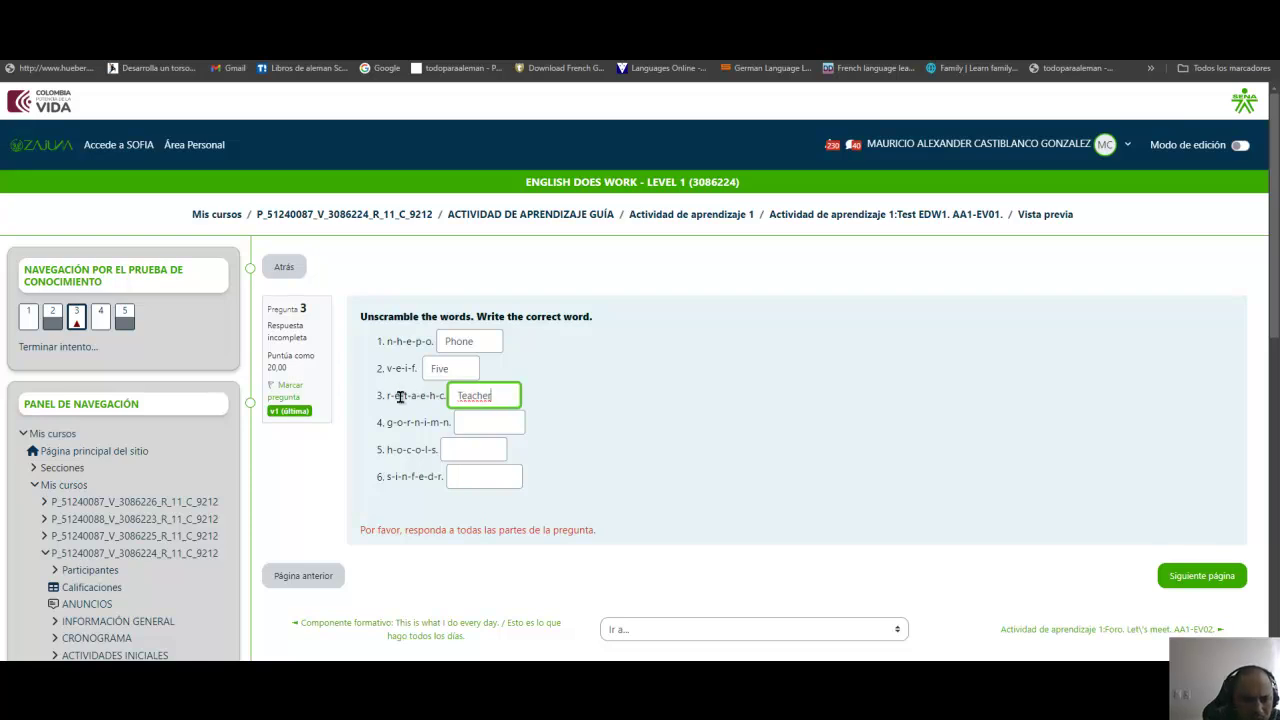
{"action": "left_click", "coordinate": [474, 423]}
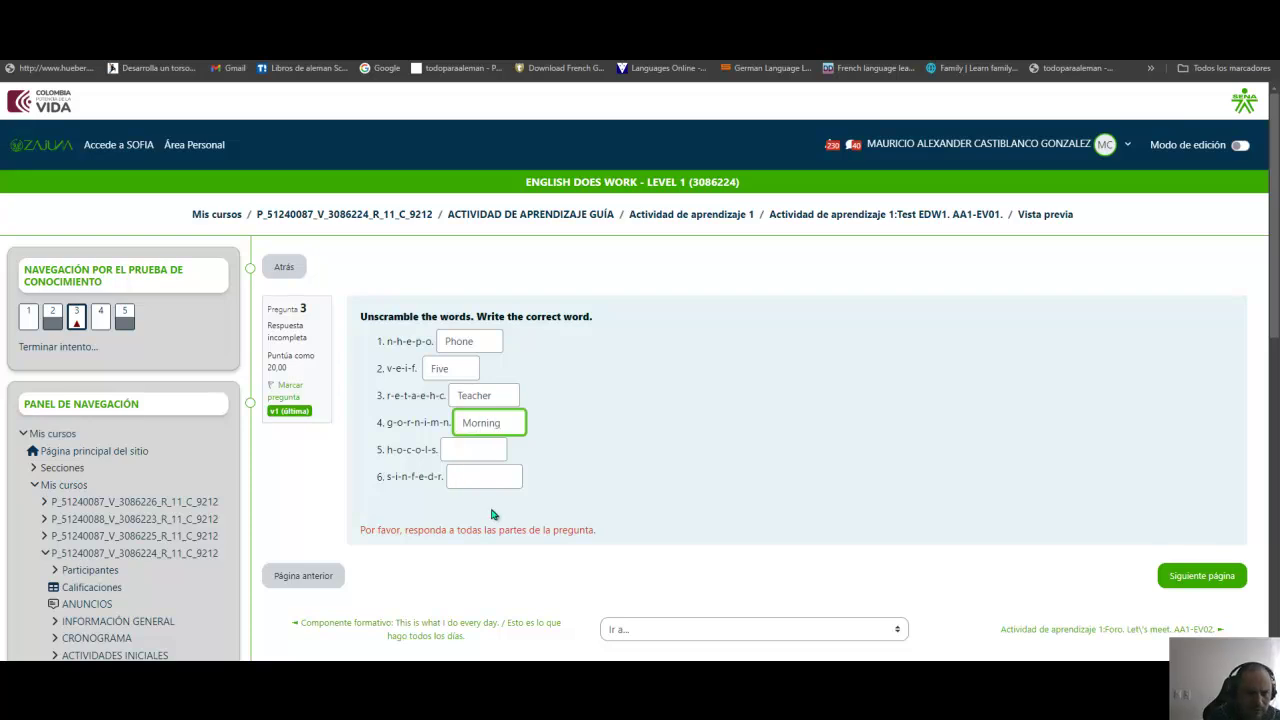
{"action": "left_click", "coordinate": [471, 456]}
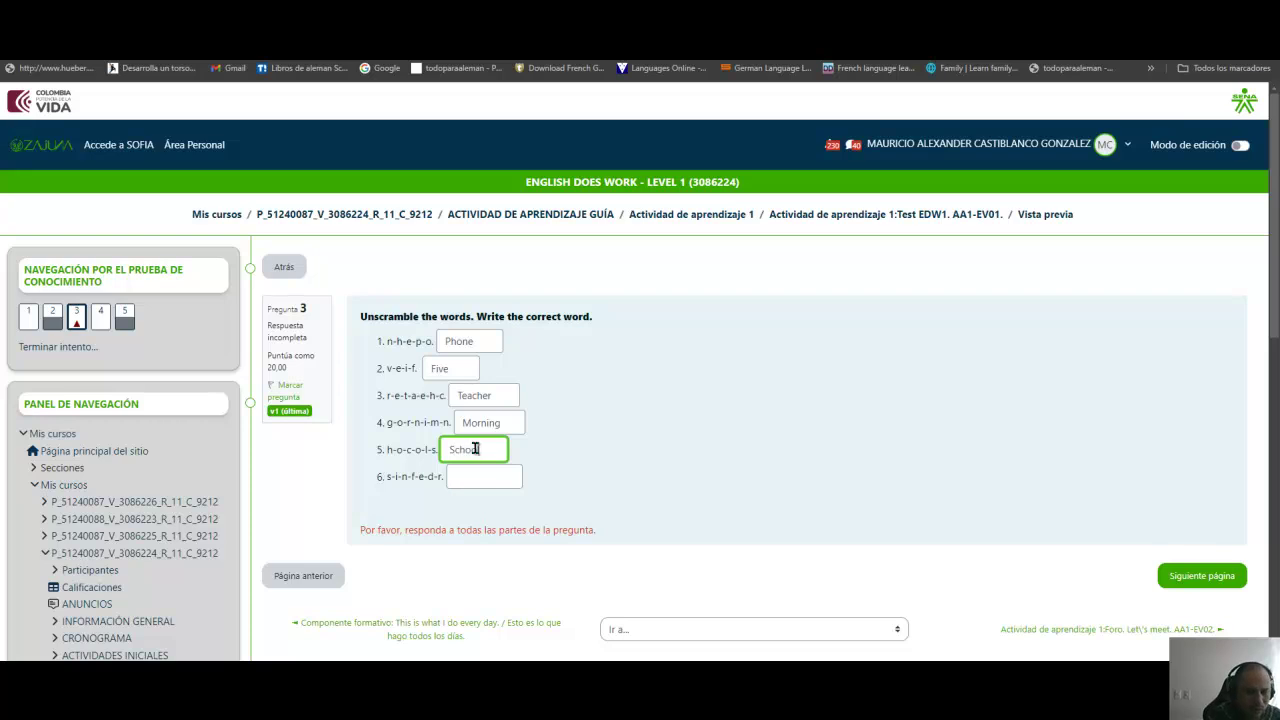
{"action": "left_click", "coordinate": [473, 475]}
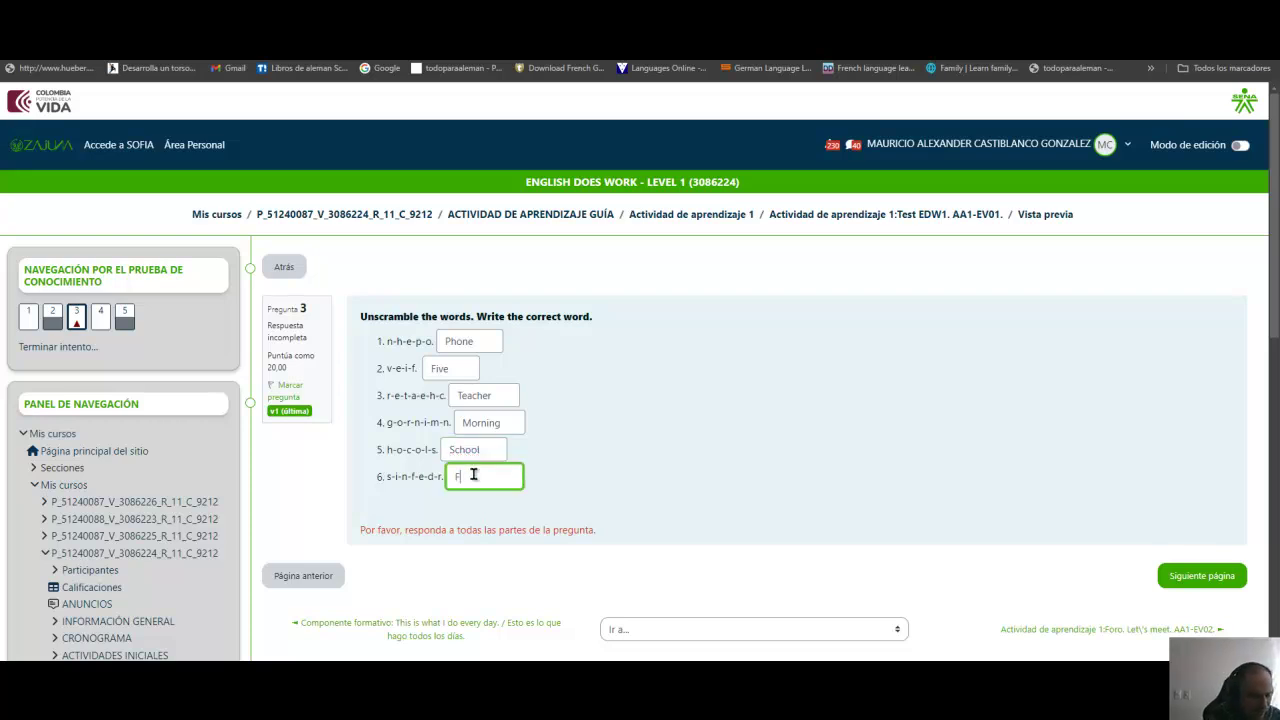
{"action": "left_click", "coordinate": [623, 449]}
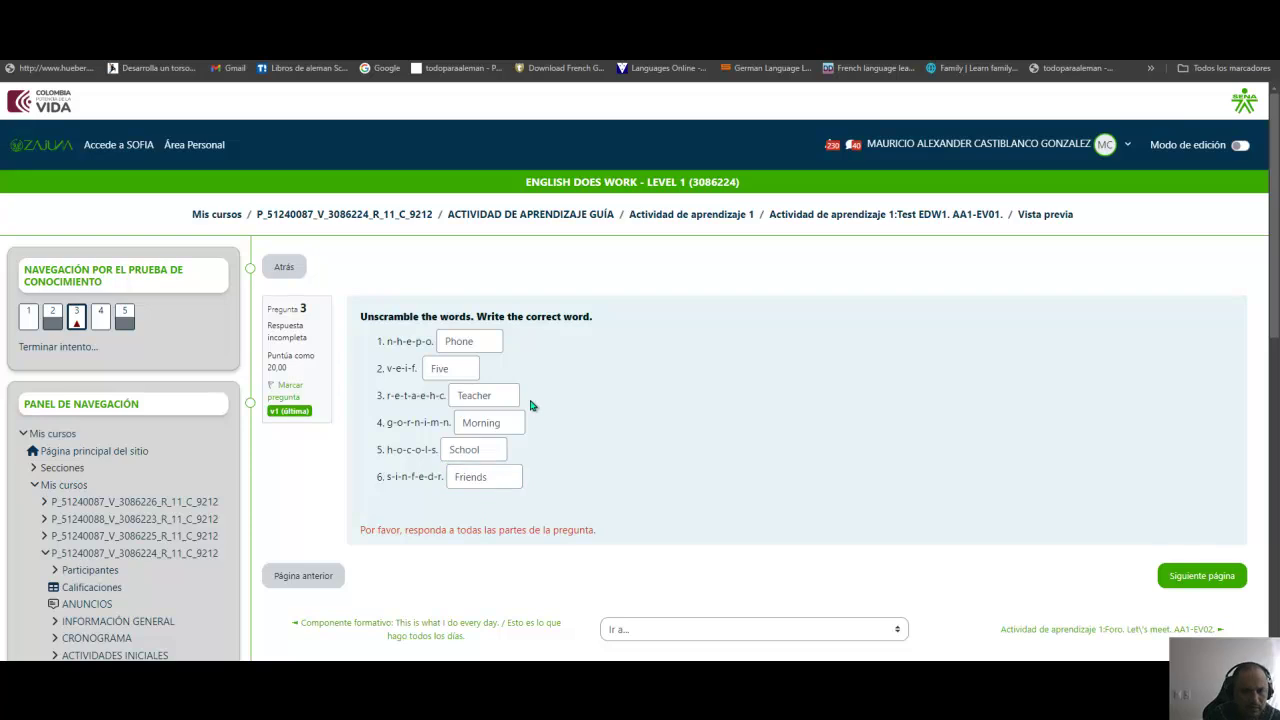
Step: Go to question 4, the reading exercise, and check the answer choices of its first two prompts
{"action": "left_click", "coordinate": [1193, 586]}
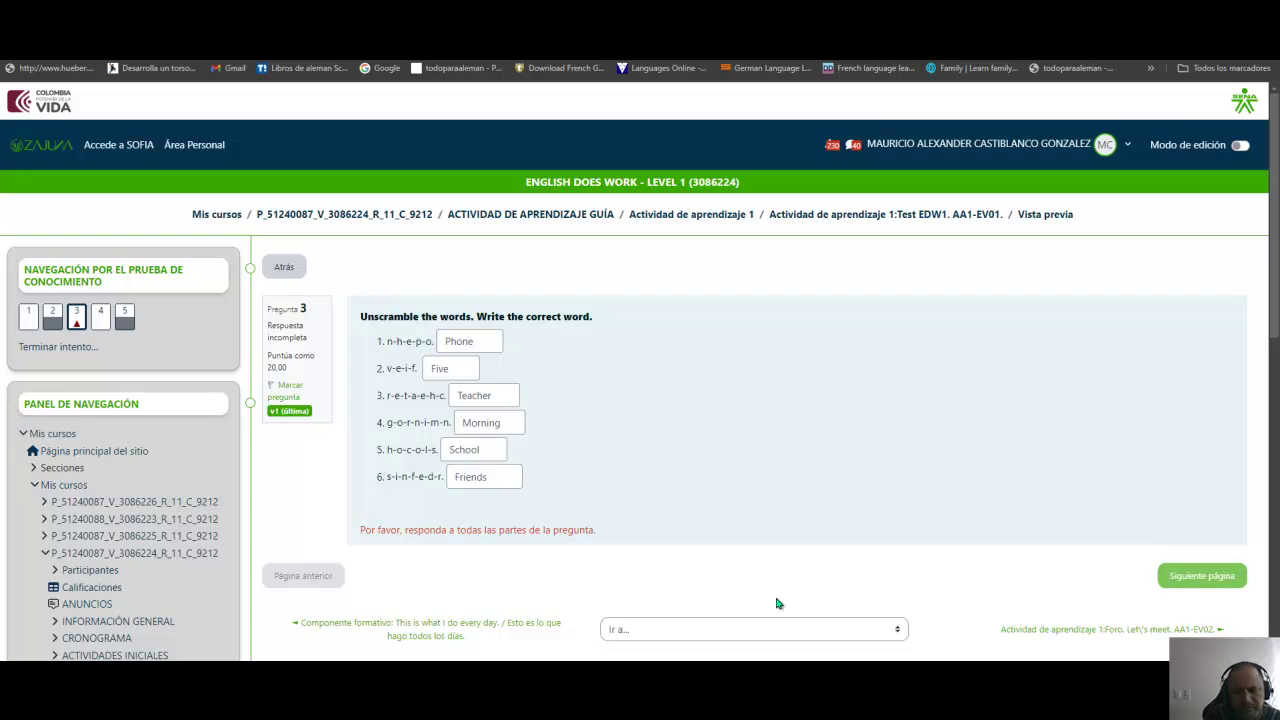
{"action": "left_click", "coordinate": [1187, 588]}
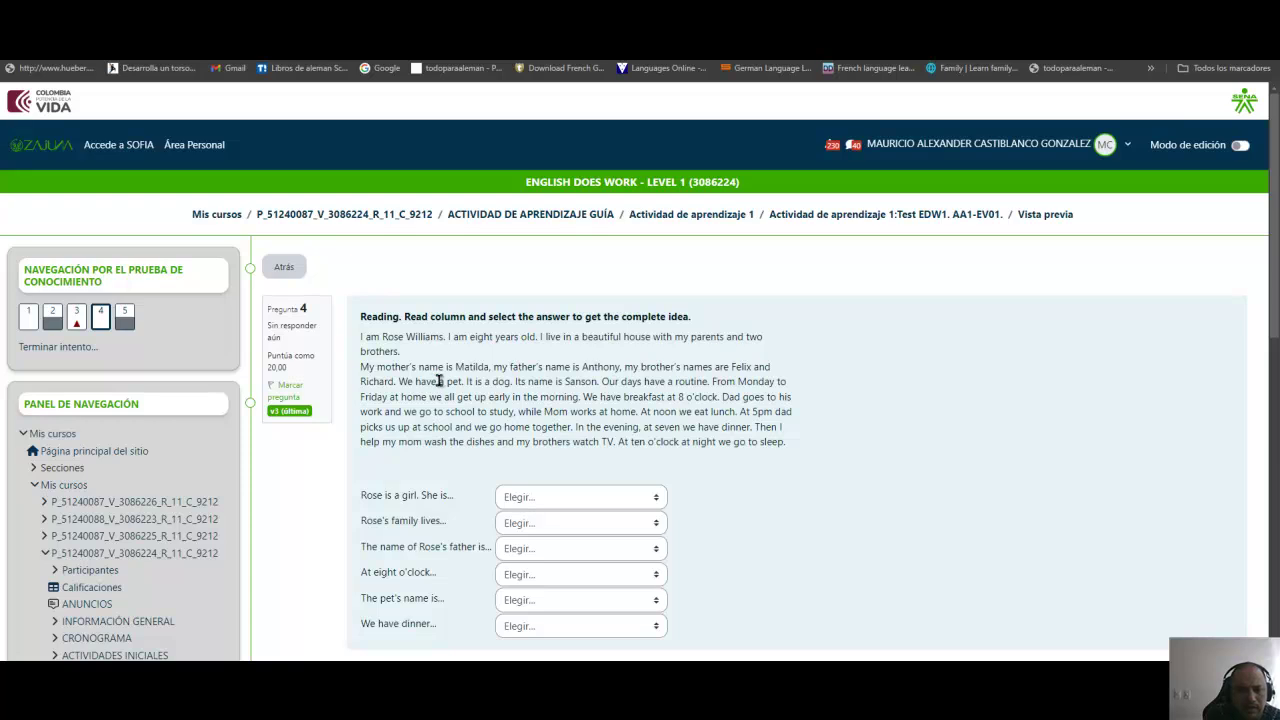
{"action": "left_click", "coordinate": [641, 503]}
{"action": "left_click", "coordinate": [708, 503]}
{"action": "left_click", "coordinate": [657, 528]}
{"action": "left_click", "coordinate": [759, 487]}
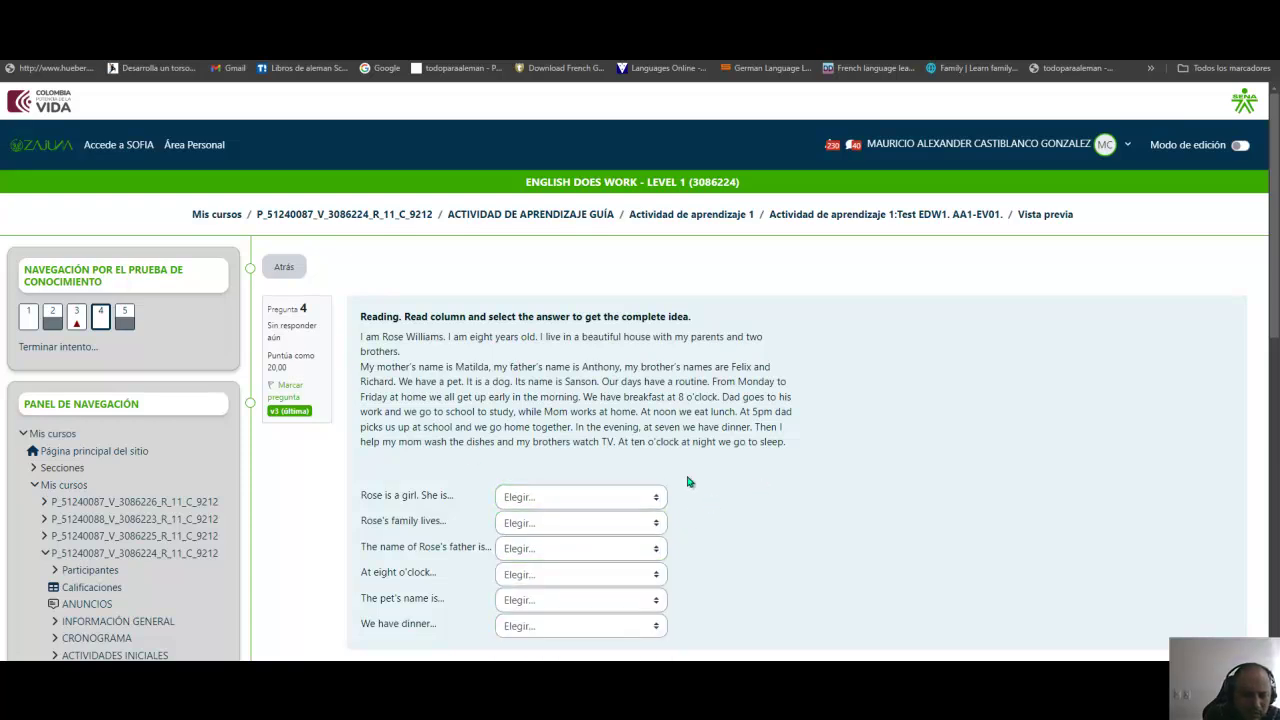
Step: Highlight the instruction and the full reading passage of question 4 to read it through
{"action": "left_click_drag", "start_coordinate": [361, 338], "coordinate": [798, 450]}
{"action": "left_click_drag", "start_coordinate": [359, 314], "coordinate": [660, 352]}
{"action": "left_click", "coordinate": [819, 411]}
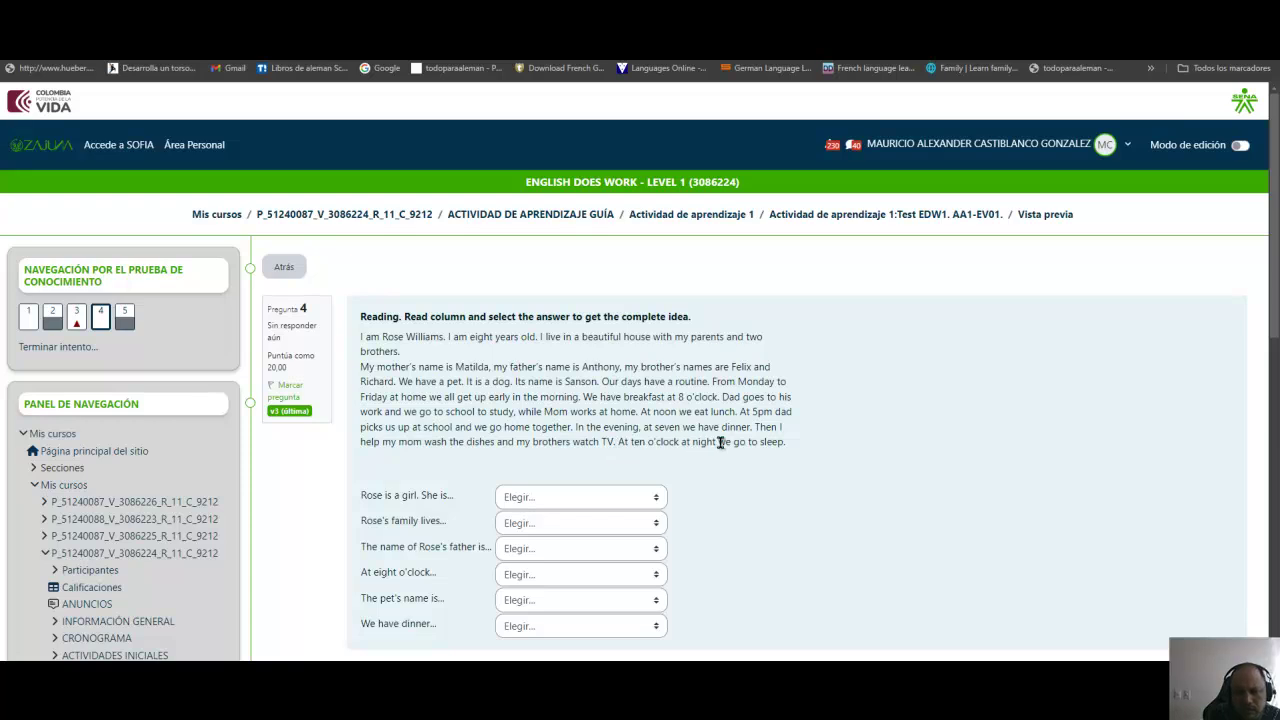
{"action": "left_click_drag", "start_coordinate": [783, 442], "coordinate": [361, 320]}
{"action": "left_click", "coordinate": [892, 374]}
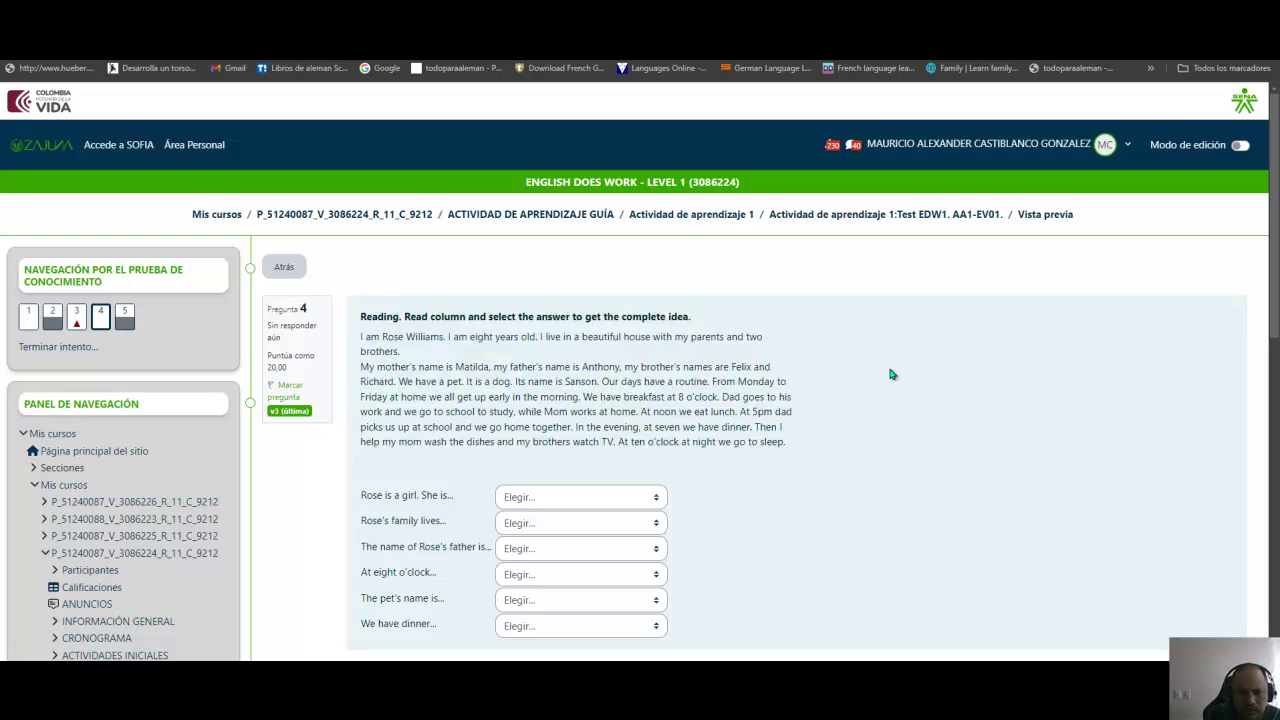
Step: Answer the first three reading prompts with "...eight years old.", "...in a beautiful house." and the father's name given in the passage
{"action": "left_click_drag", "start_coordinate": [362, 502], "coordinate": [452, 495]}
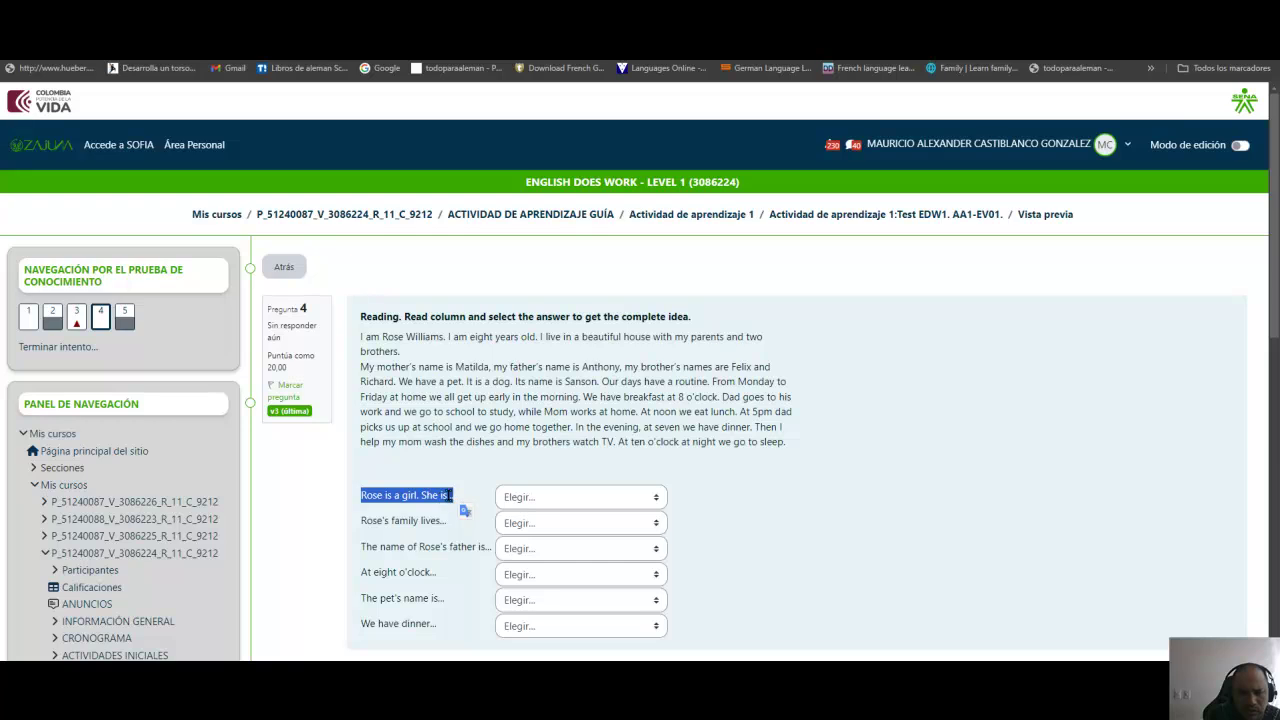
{"action": "left_click", "coordinate": [653, 499]}
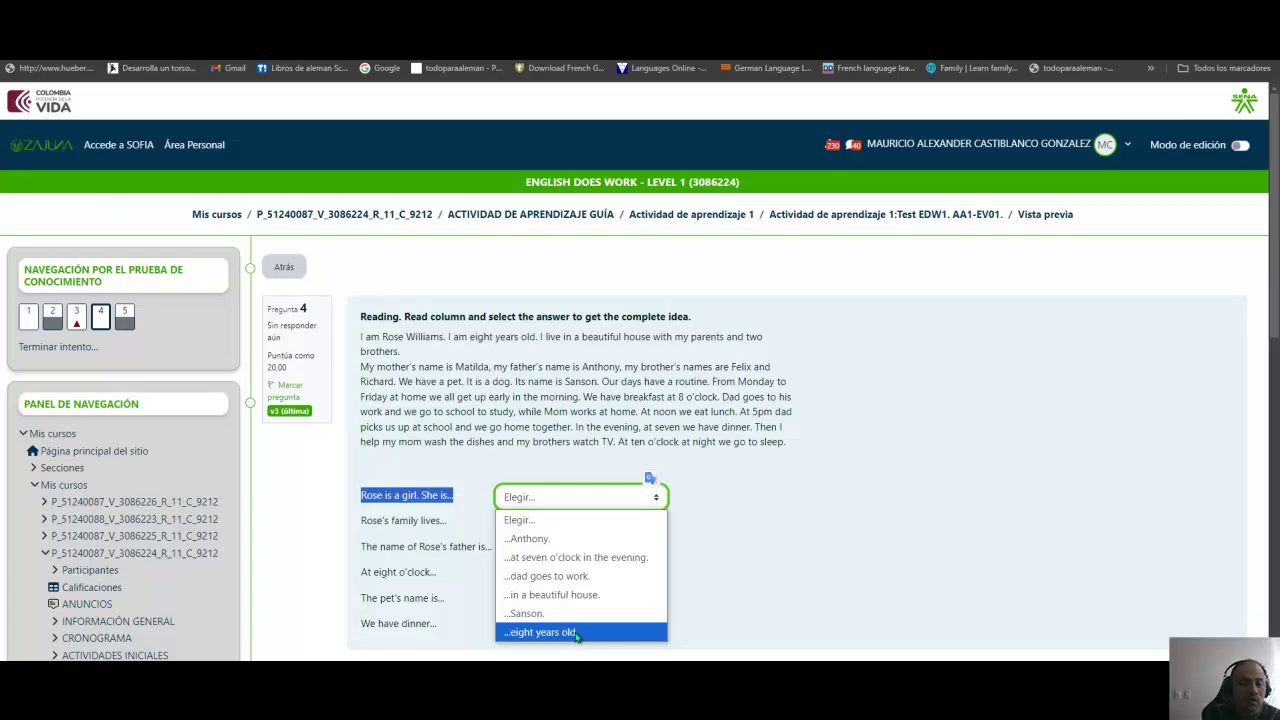
{"action": "left_click", "coordinate": [577, 632]}
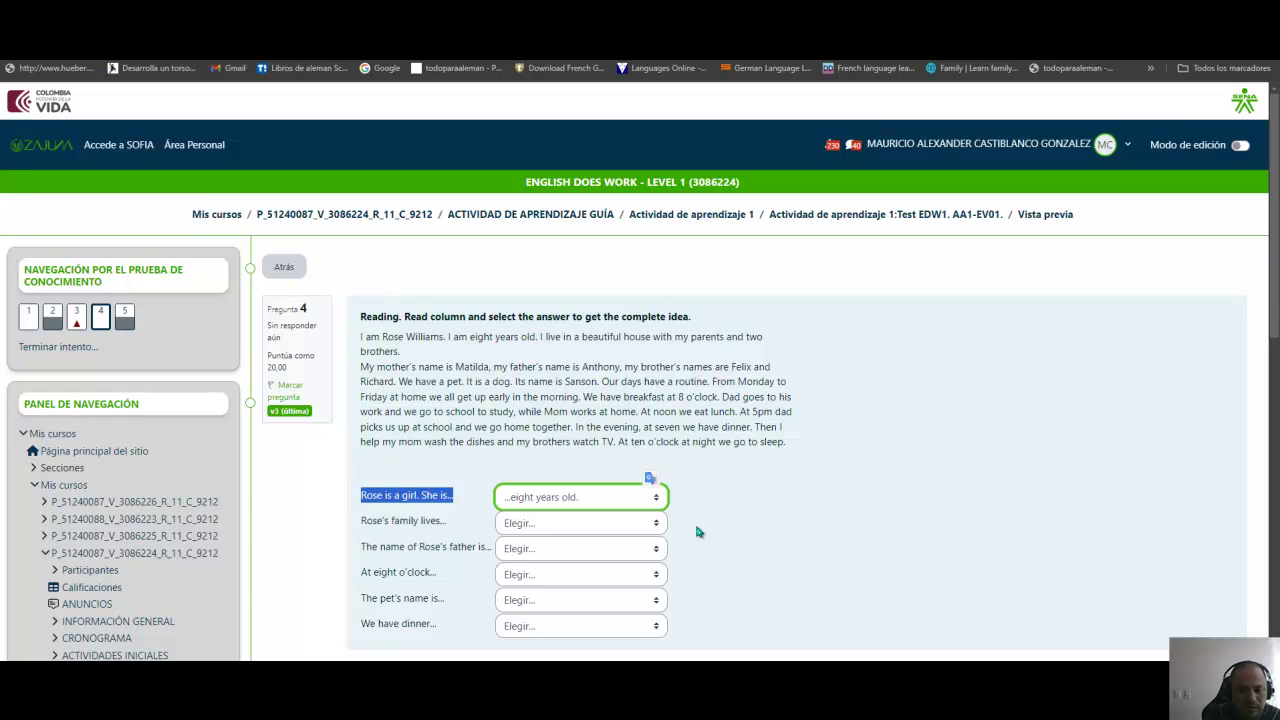
{"action": "left_click", "coordinate": [655, 523]}
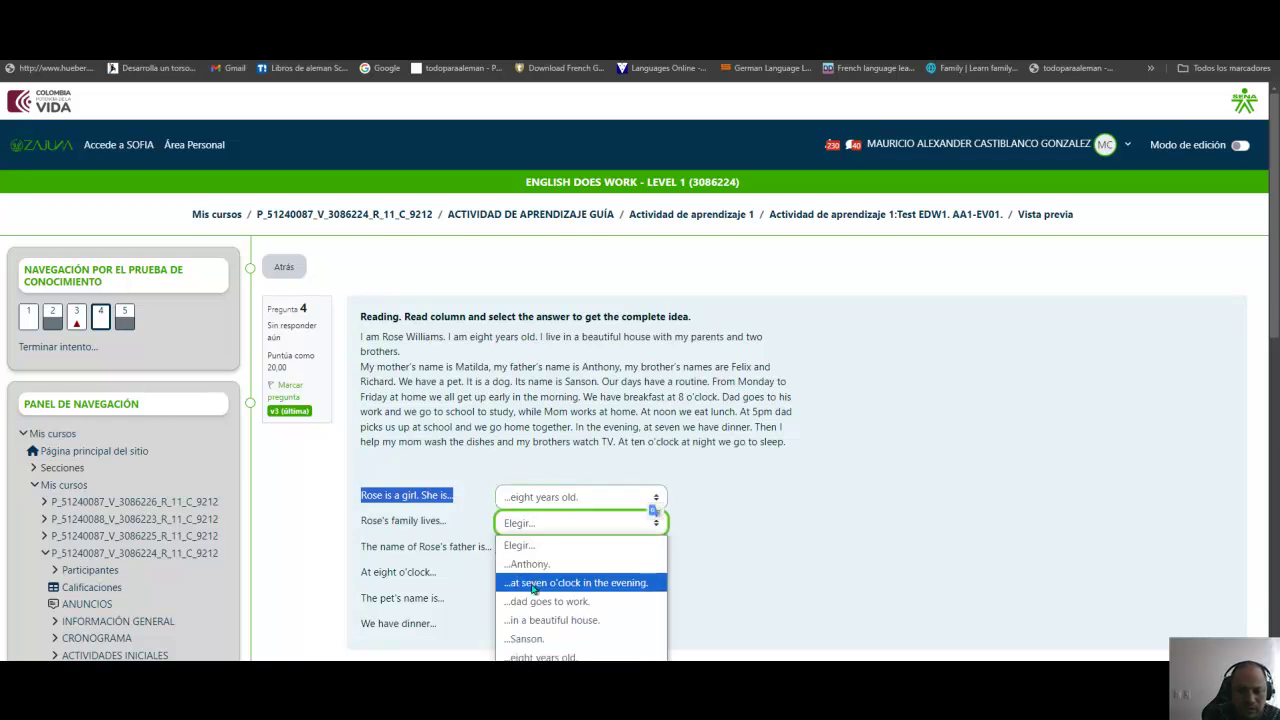
{"action": "left_click", "coordinate": [536, 621]}
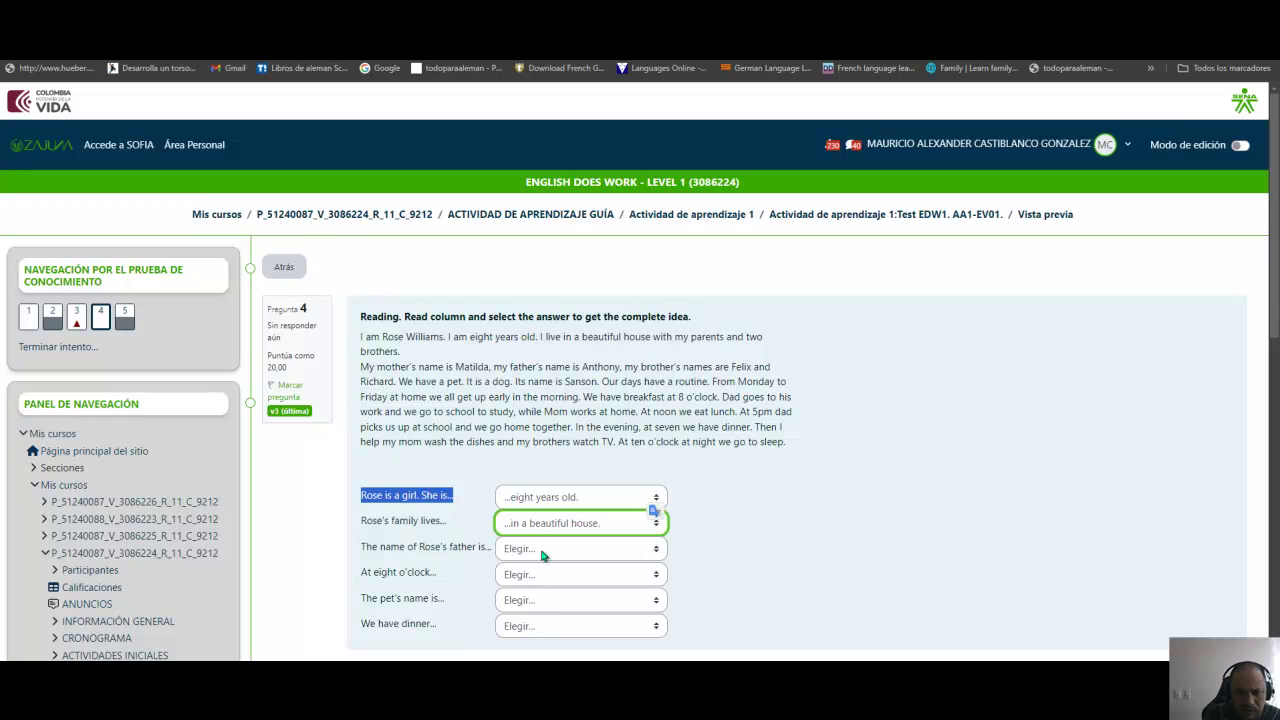
{"action": "left_click", "coordinate": [655, 549]}
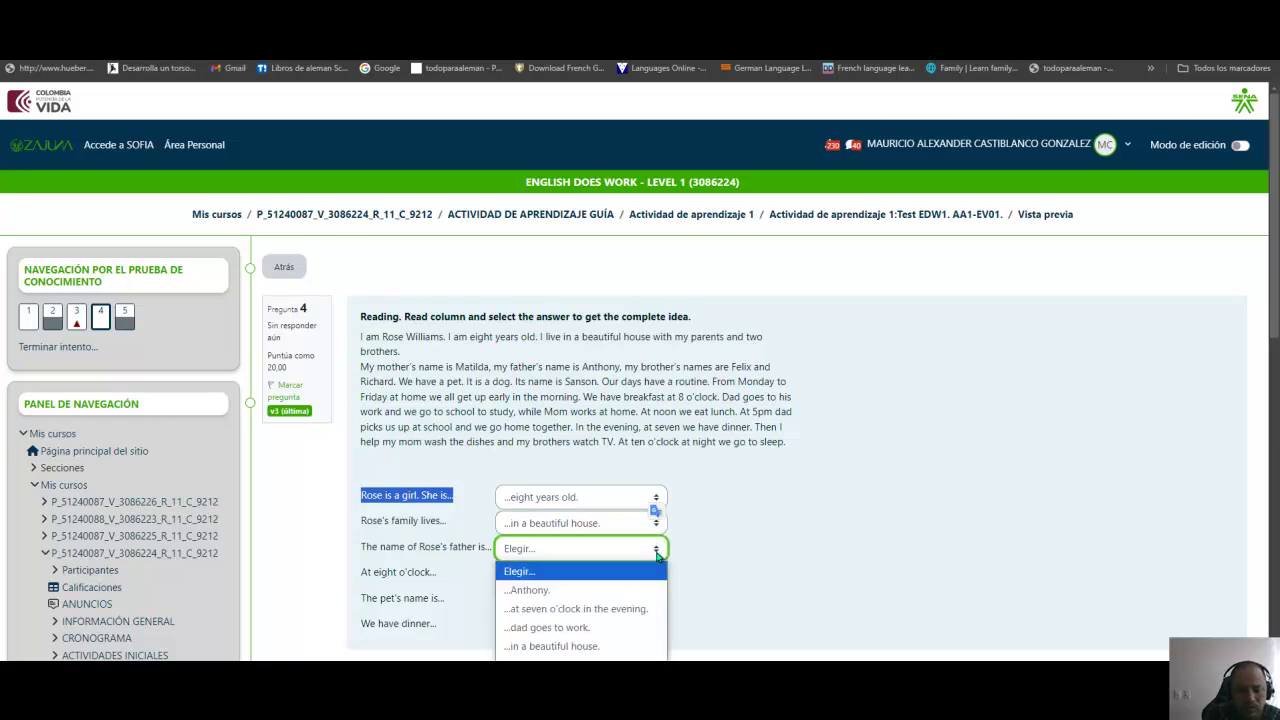
{"action": "left_click", "coordinate": [520, 591]}
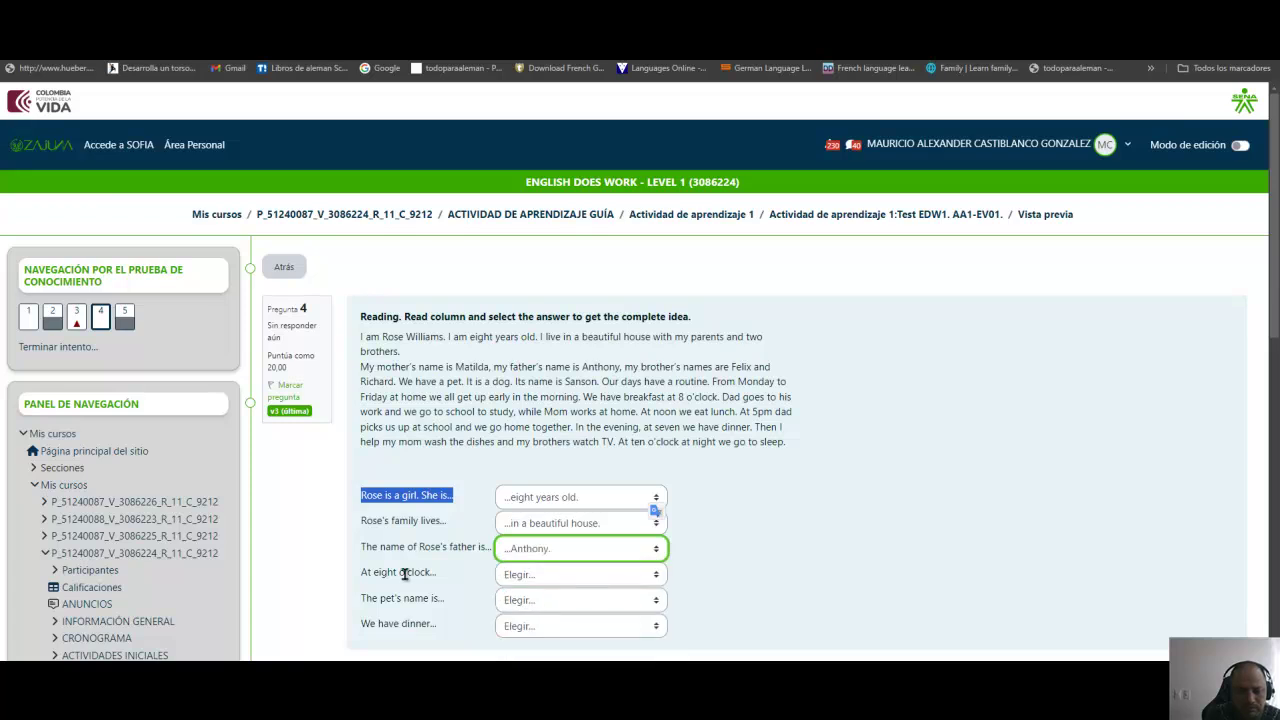
Step: Complete "At eight o'clock..." with "...dad goes to work." and highlight the passage's breakfast and work sentences that support it
{"action": "left_click", "coordinate": [649, 577]}
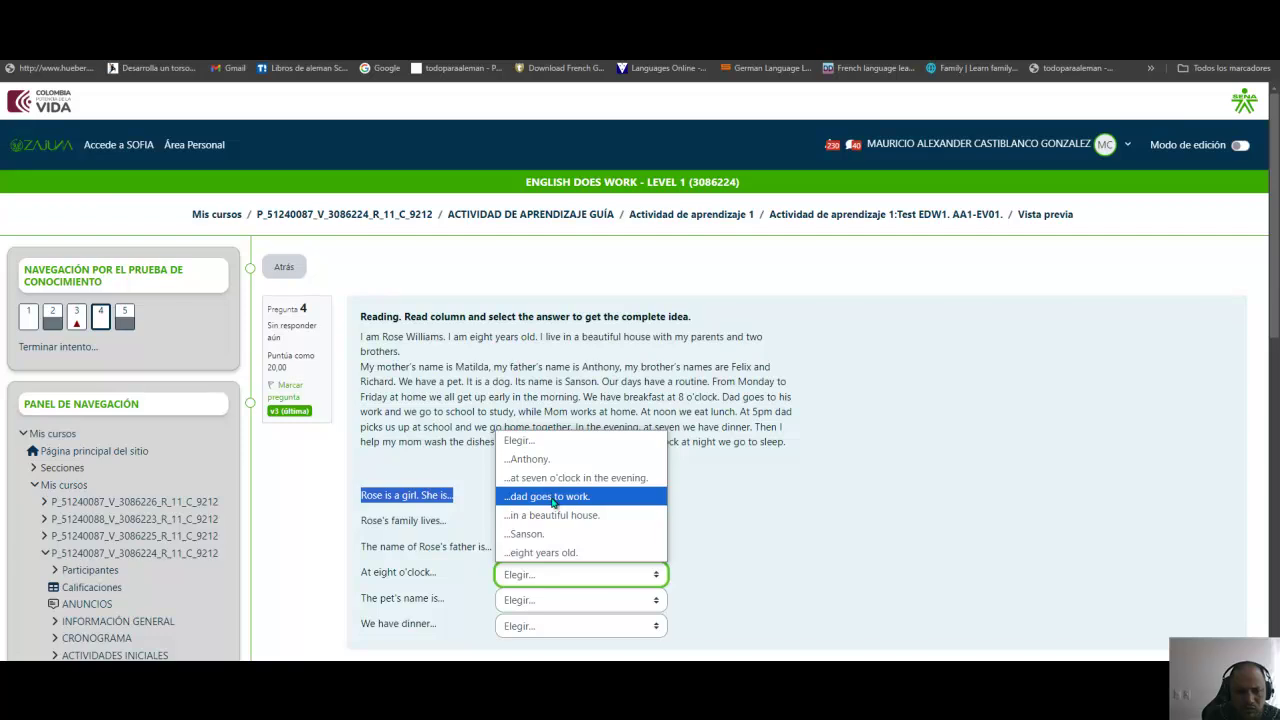
{"action": "left_click", "coordinate": [868, 493]}
{"action": "left_click_drag", "start_coordinate": [602, 397], "coordinate": [714, 397]}
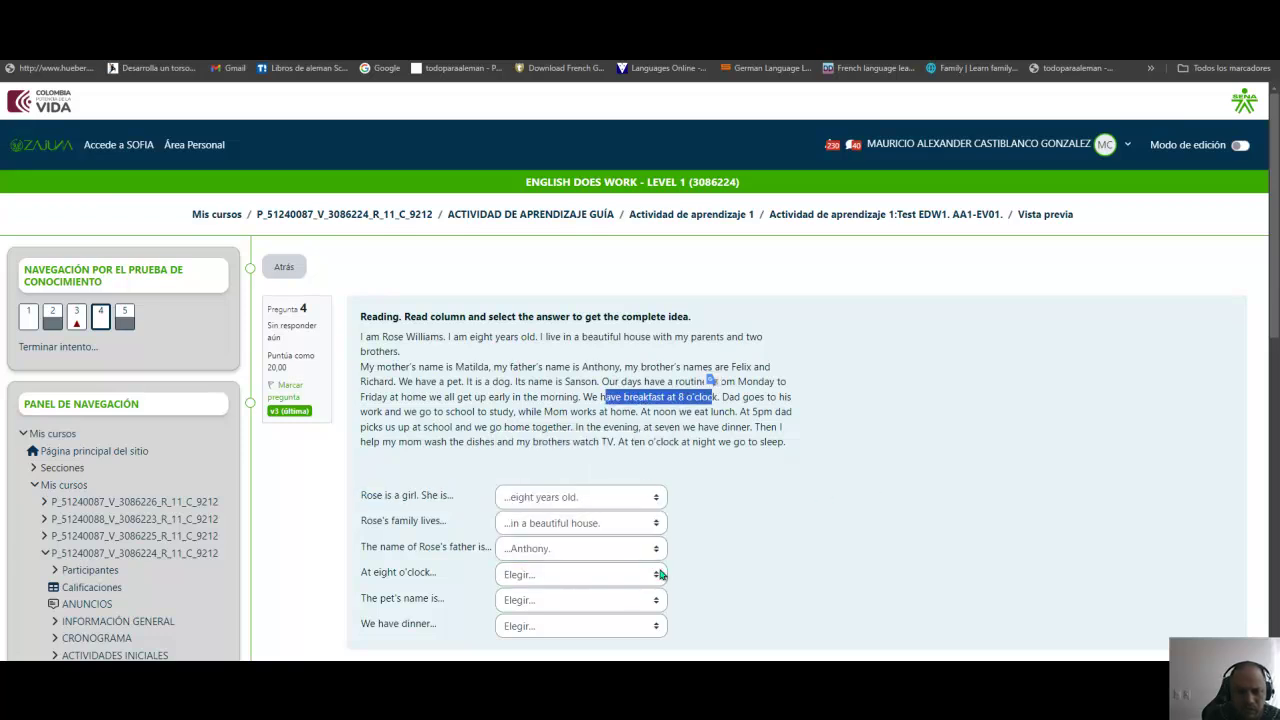
{"action": "left_click", "coordinate": [652, 576]}
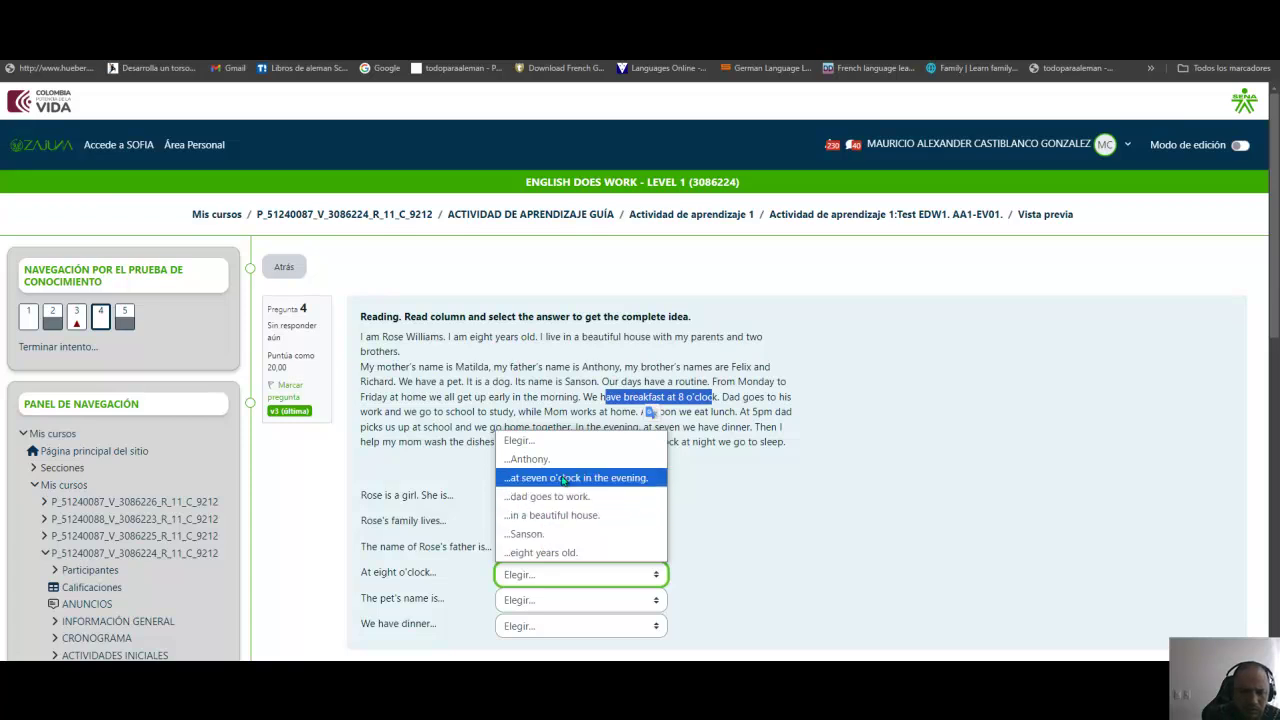
{"action": "left_click", "coordinate": [753, 522]}
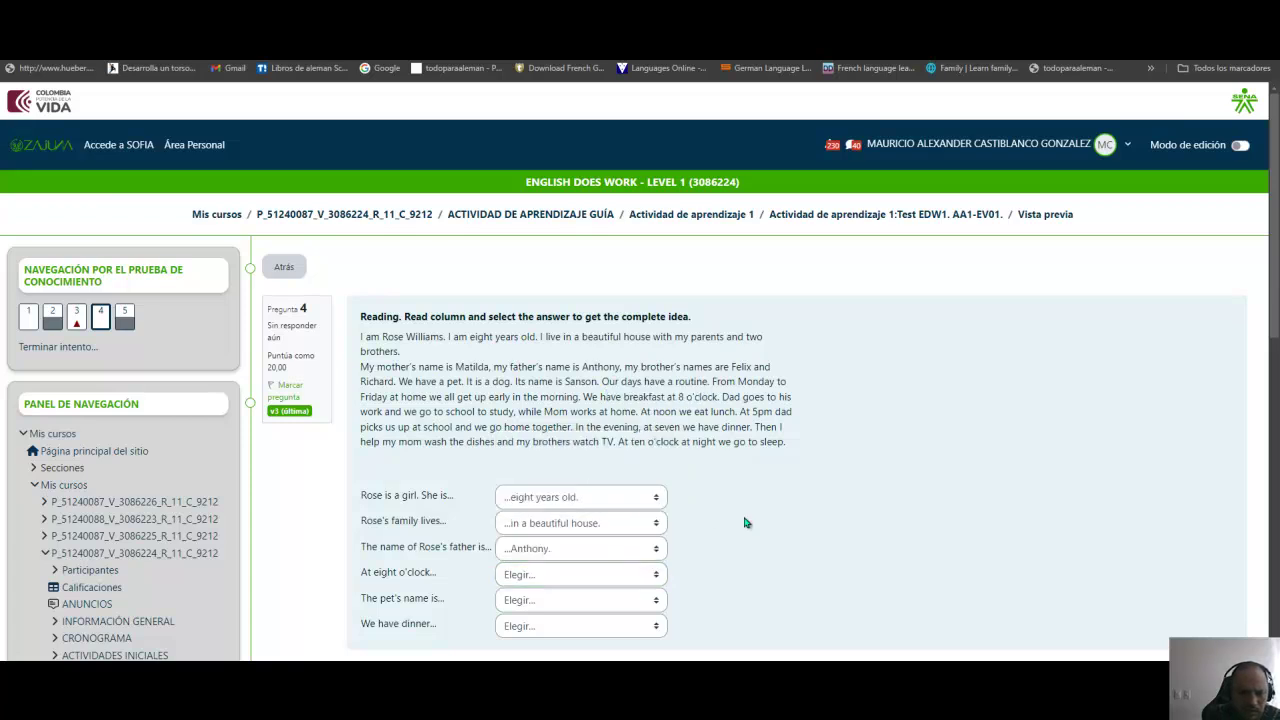
{"action": "left_click", "coordinate": [648, 575]}
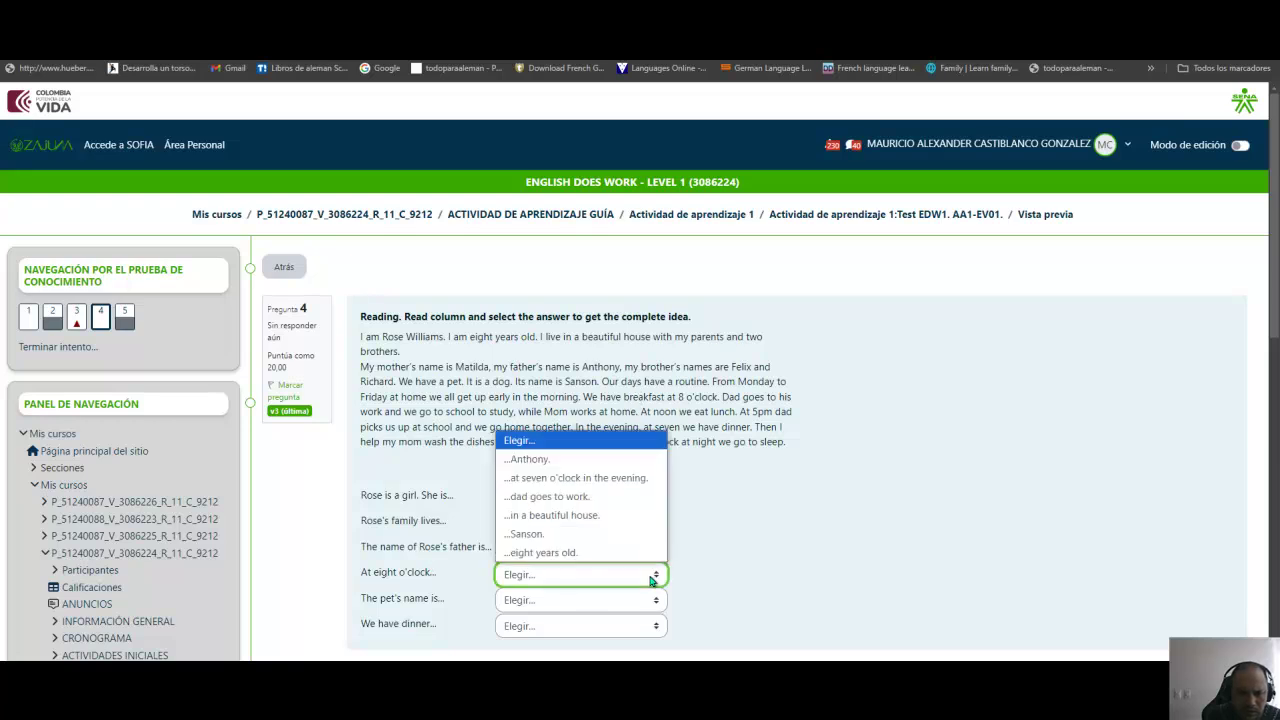
{"action": "left_click", "coordinate": [537, 497]}
{"action": "left_click_drag", "start_coordinate": [726, 397], "coordinate": [378, 412]}
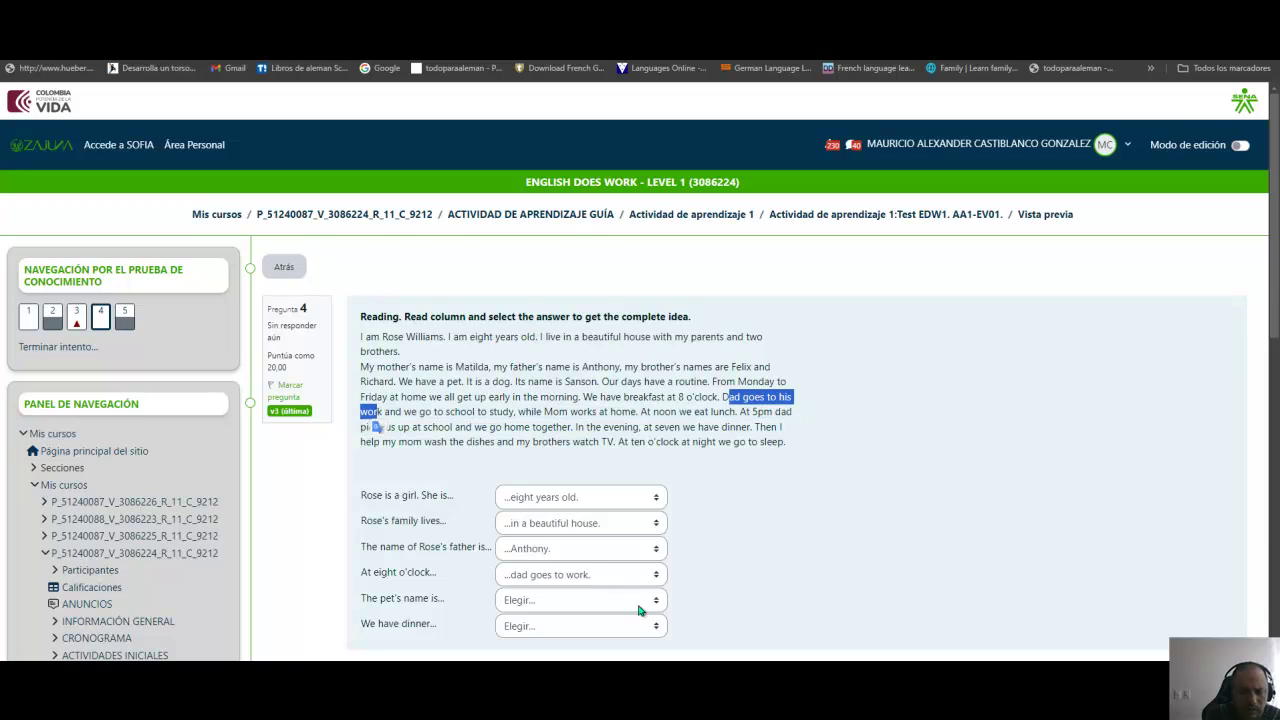
Step: Complete "The pet's name is..." with "...Sanson." and "We have dinner..." with "...at seven o'clock in the evening."
{"action": "left_click", "coordinate": [652, 601]}
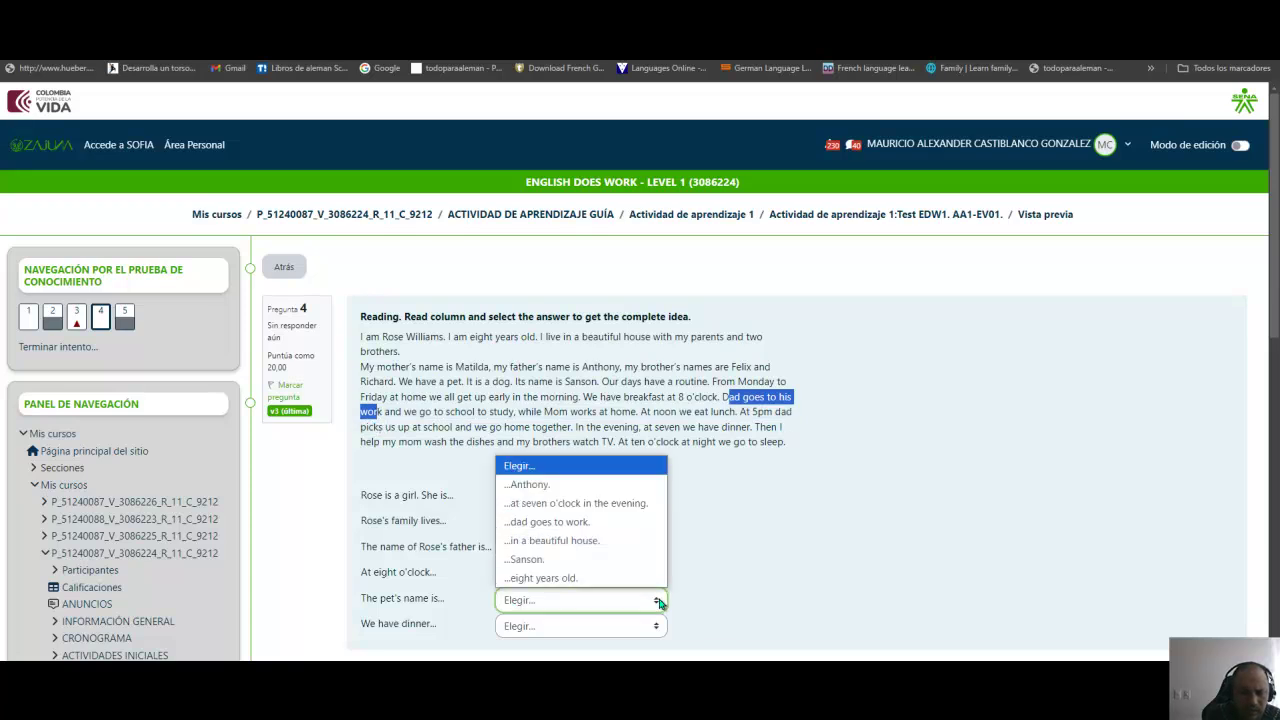
{"action": "left_click", "coordinate": [560, 560]}
{"action": "left_click", "coordinate": [592, 633]}
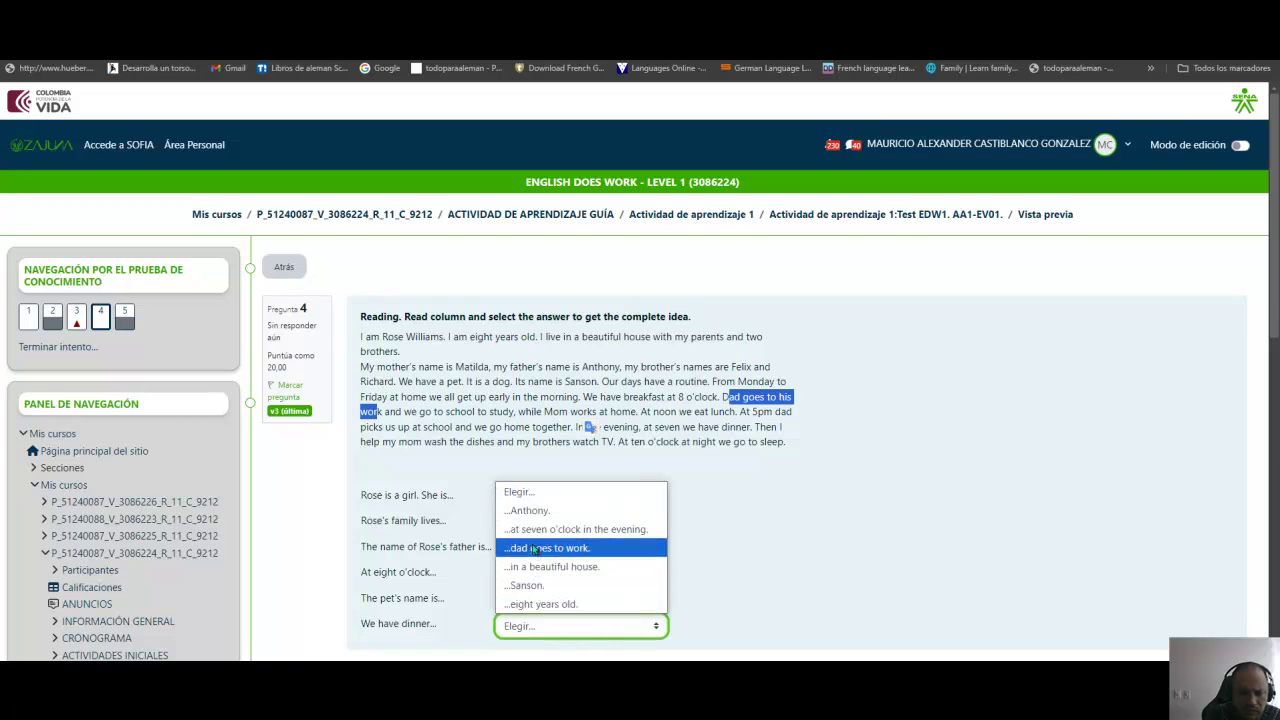
{"action": "left_click", "coordinate": [534, 530]}
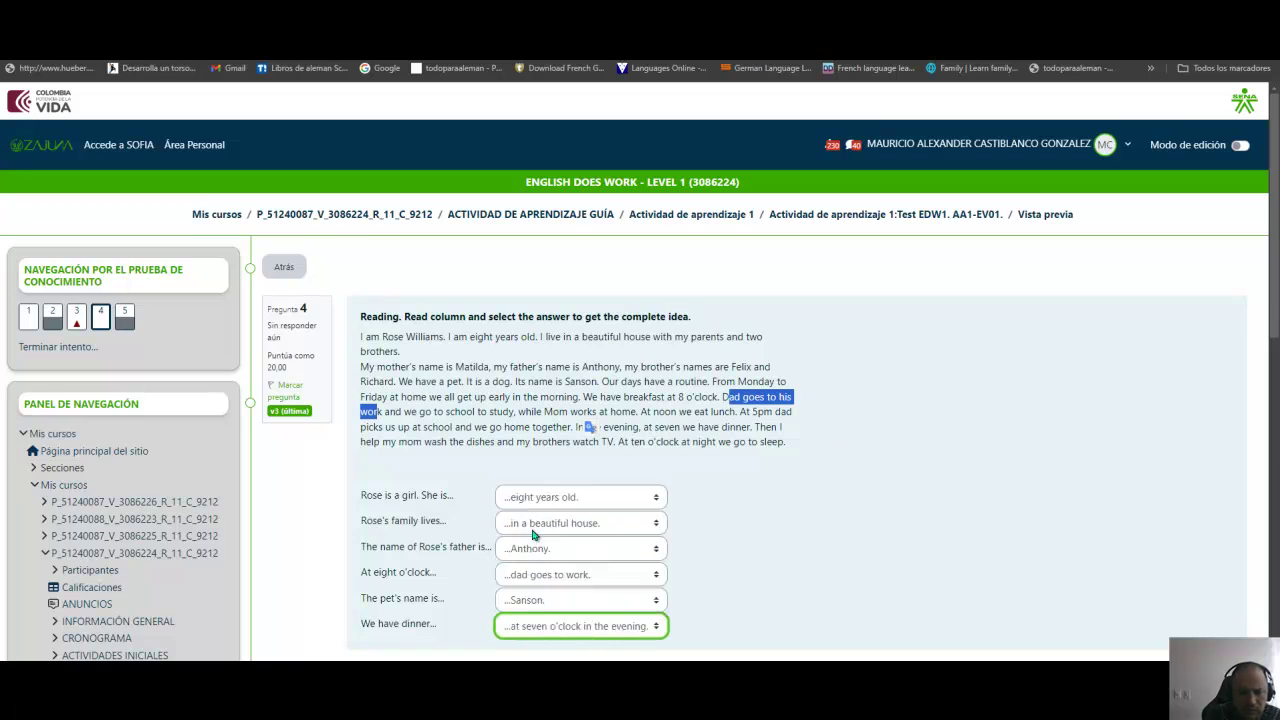
Step: Go to question 5 and look over the listening blanks from Job to Breakfast and the end of the test
{"action": "left_click", "coordinate": [797, 549]}
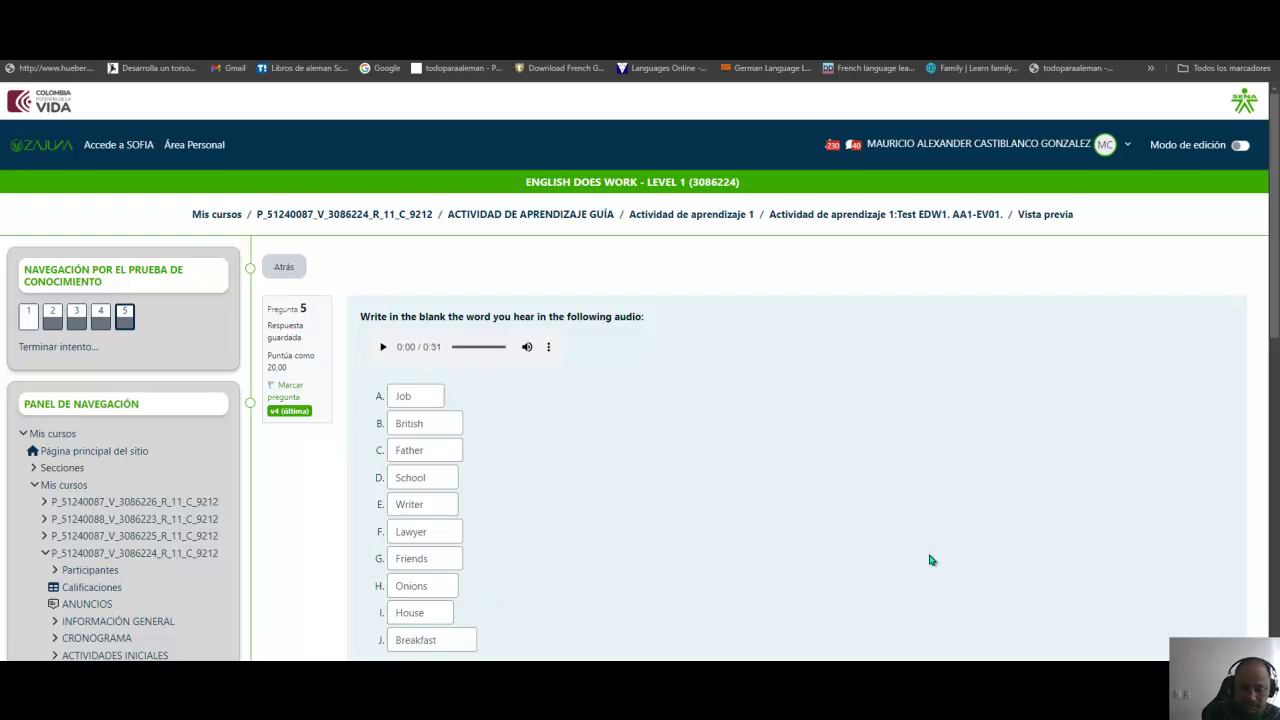
{"action": "scroll", "coordinate": [930, 557], "scroll_direction": "down", "scroll_amount": 3}
{"action": "scroll", "coordinate": [927, 561], "scroll_direction": "up", "scroll_amount": 2}
{"action": "scroll", "coordinate": [927, 561], "scroll_direction": "down", "scroll_amount": 1}
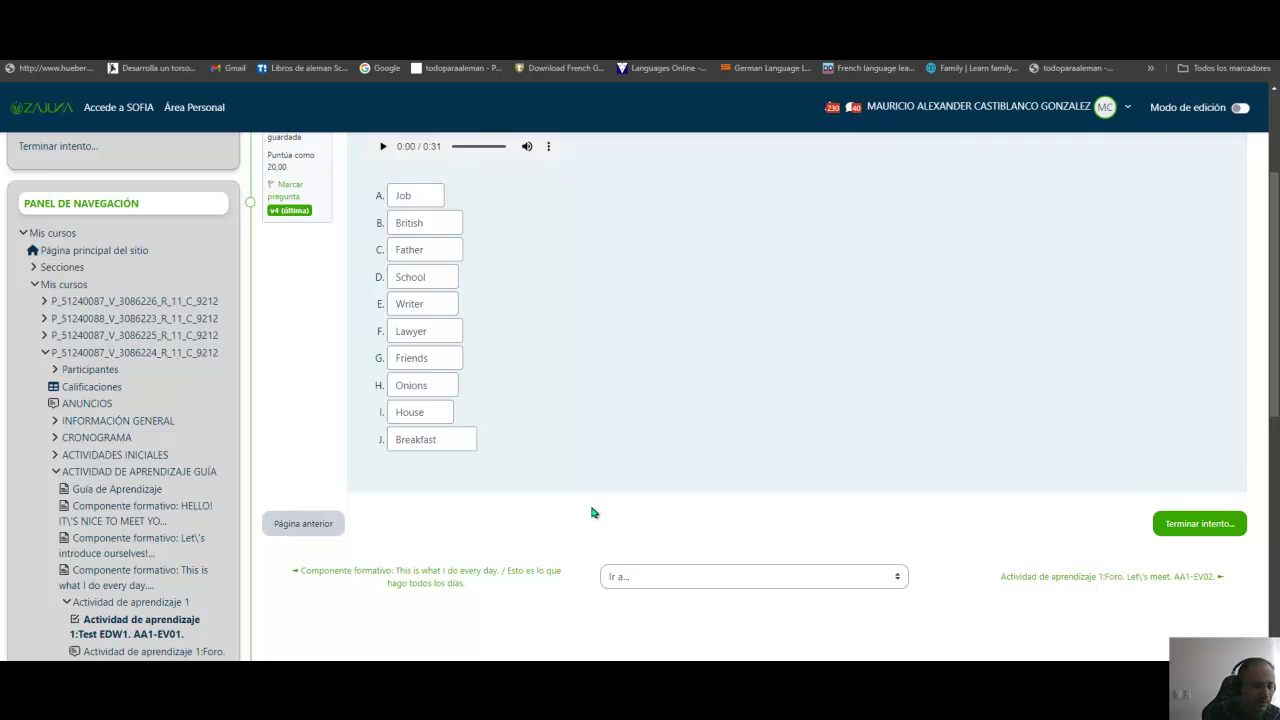
{"action": "scroll", "coordinate": [590, 512], "scroll_direction": "up", "scroll_amount": 2}
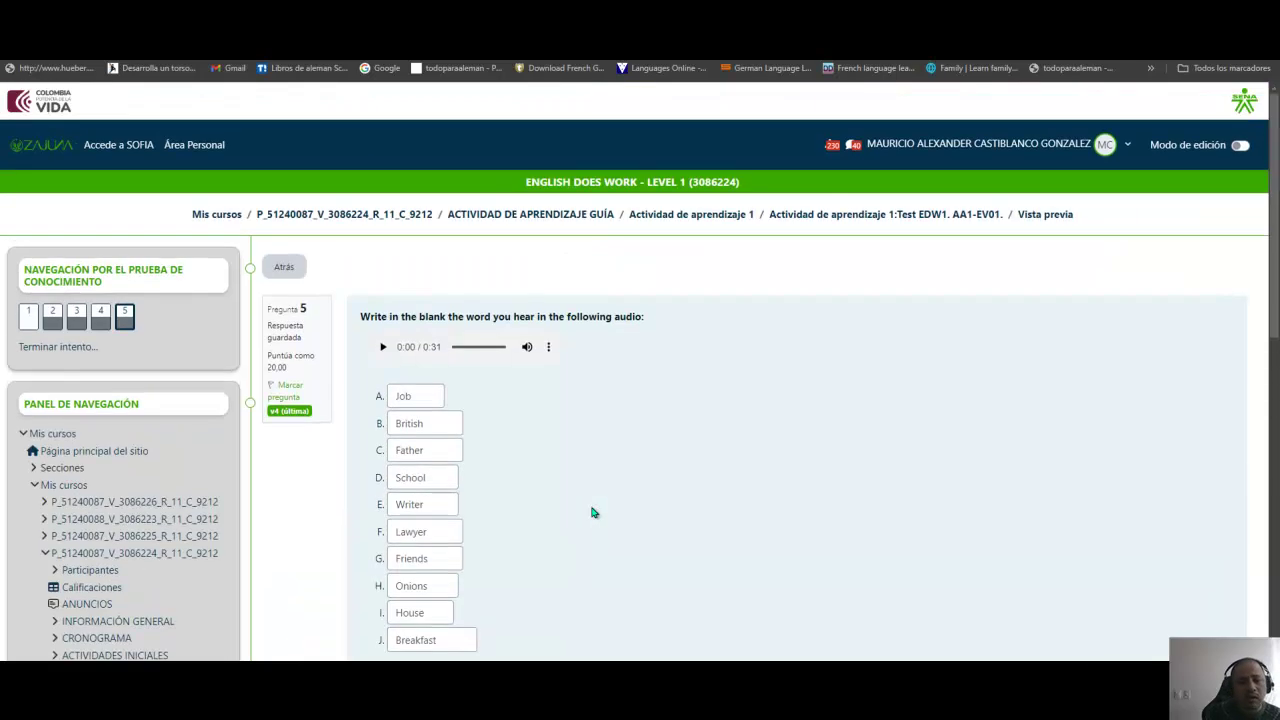
Step: Return to the ACTIVIDAD DE APRENDIZAJE GUÍA section and open the forum Let's meet. AA1-EV02 to look through its discussion list
{"action": "left_click", "coordinate": [567, 224]}
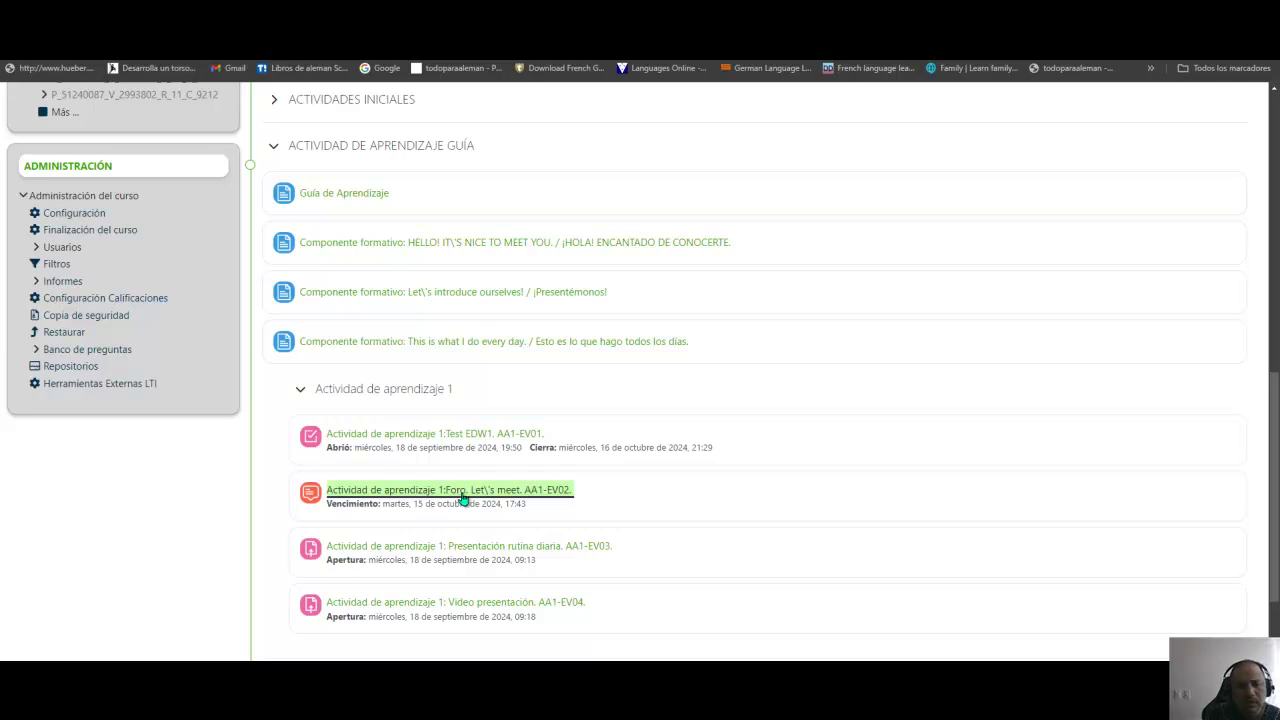
{"action": "left_click", "coordinate": [463, 499]}
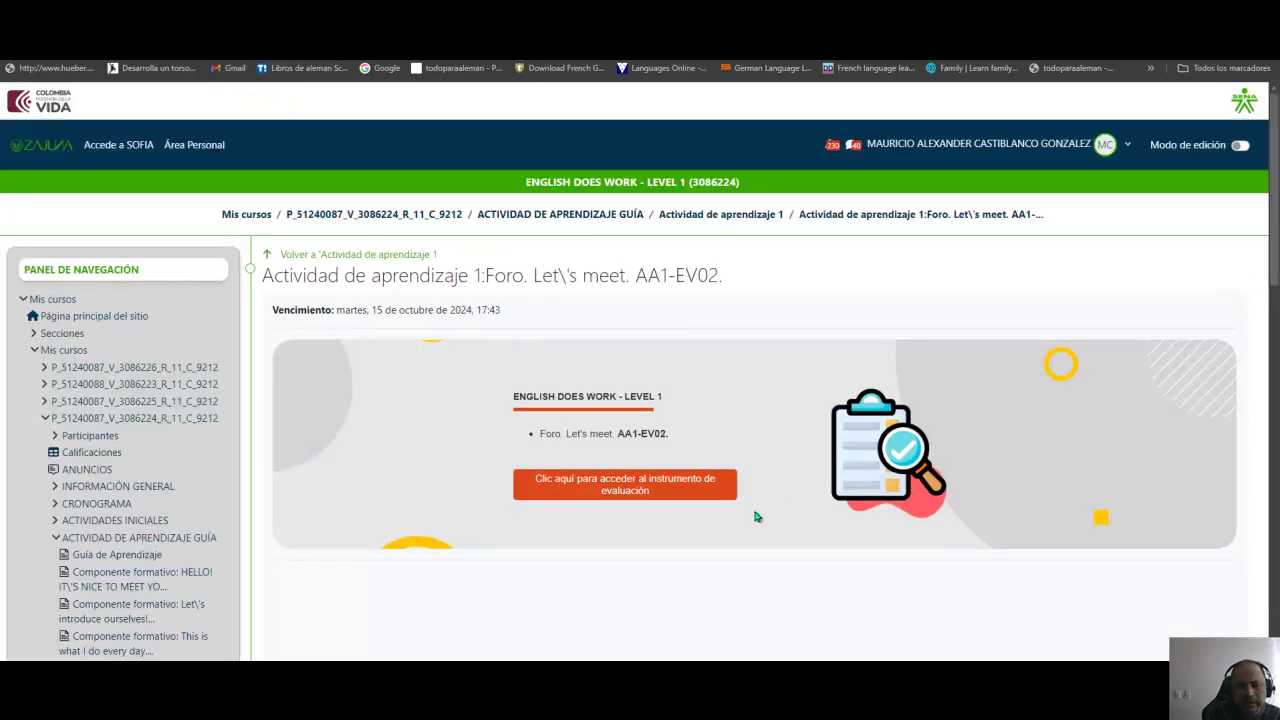
{"action": "scroll", "coordinate": [790, 510], "scroll_direction": "down", "scroll_amount": 5}
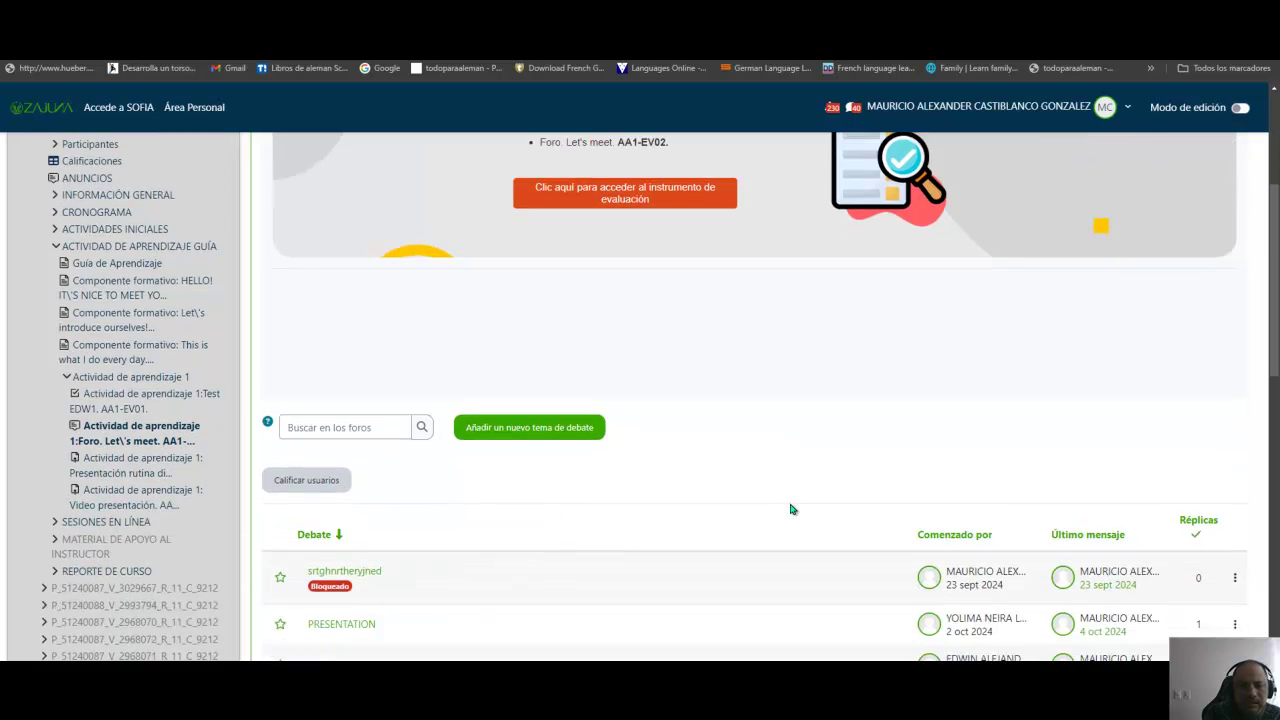
{"action": "scroll", "coordinate": [790, 510], "scroll_direction": "down", "scroll_amount": 5}
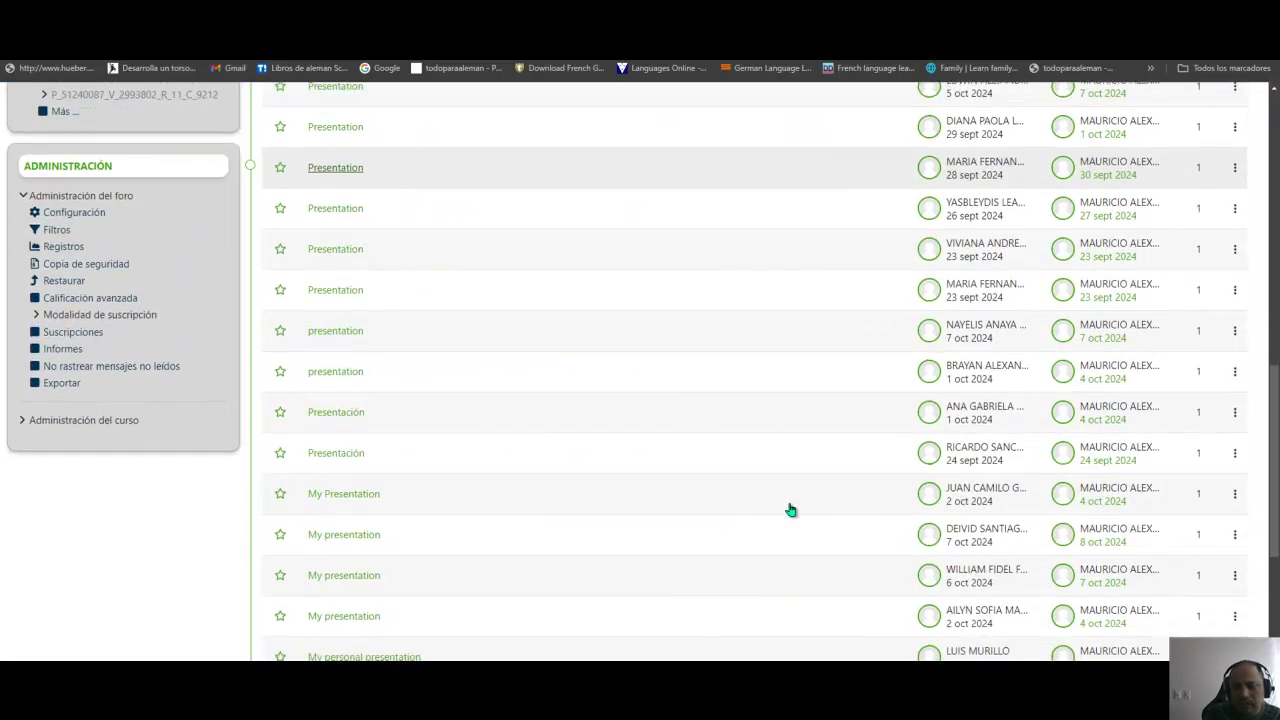
{"action": "scroll", "coordinate": [790, 510], "scroll_direction": "up", "scroll_amount": 10}
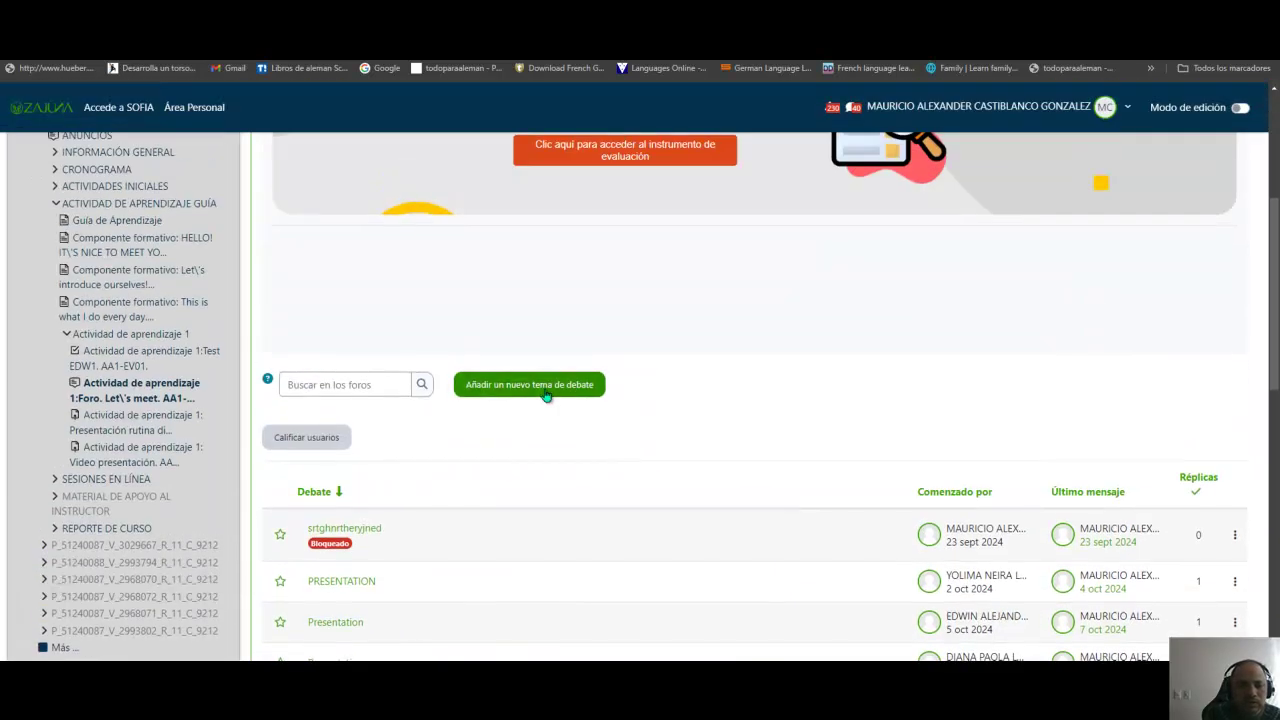
Step: Start a new discussion topic in the forum, go through its Asunto and Mensaje fields and submission option, and cancel the form
{"action": "left_click", "coordinate": [530, 390]}
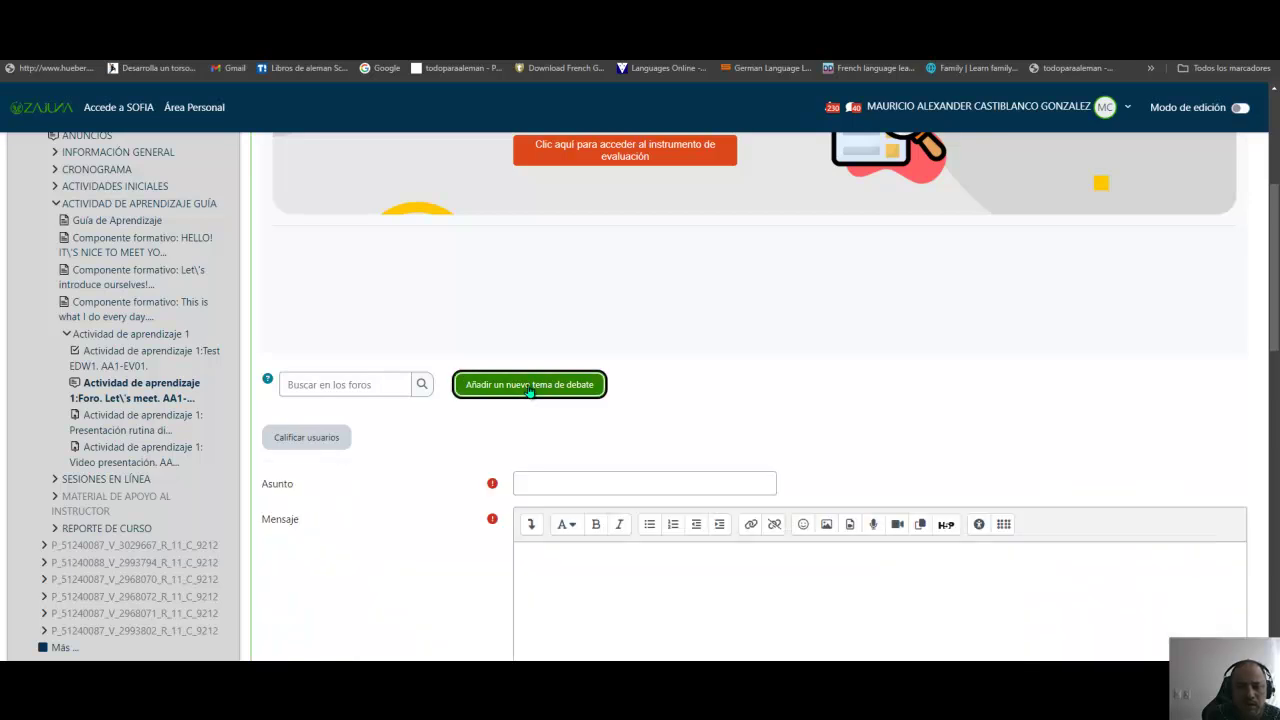
{"action": "left_click", "coordinate": [549, 481]}
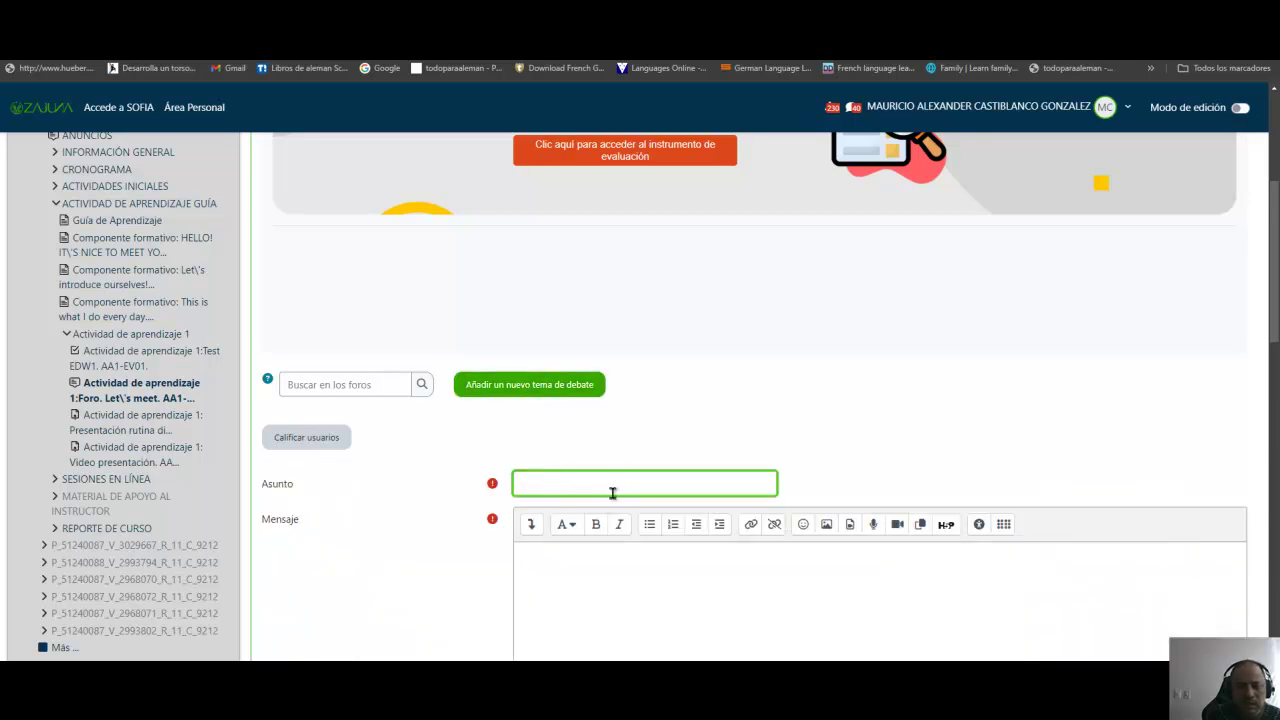
{"action": "scroll", "coordinate": [620, 490], "scroll_direction": "down", "scroll_amount": 1}
{"action": "left_click", "coordinate": [574, 455]}
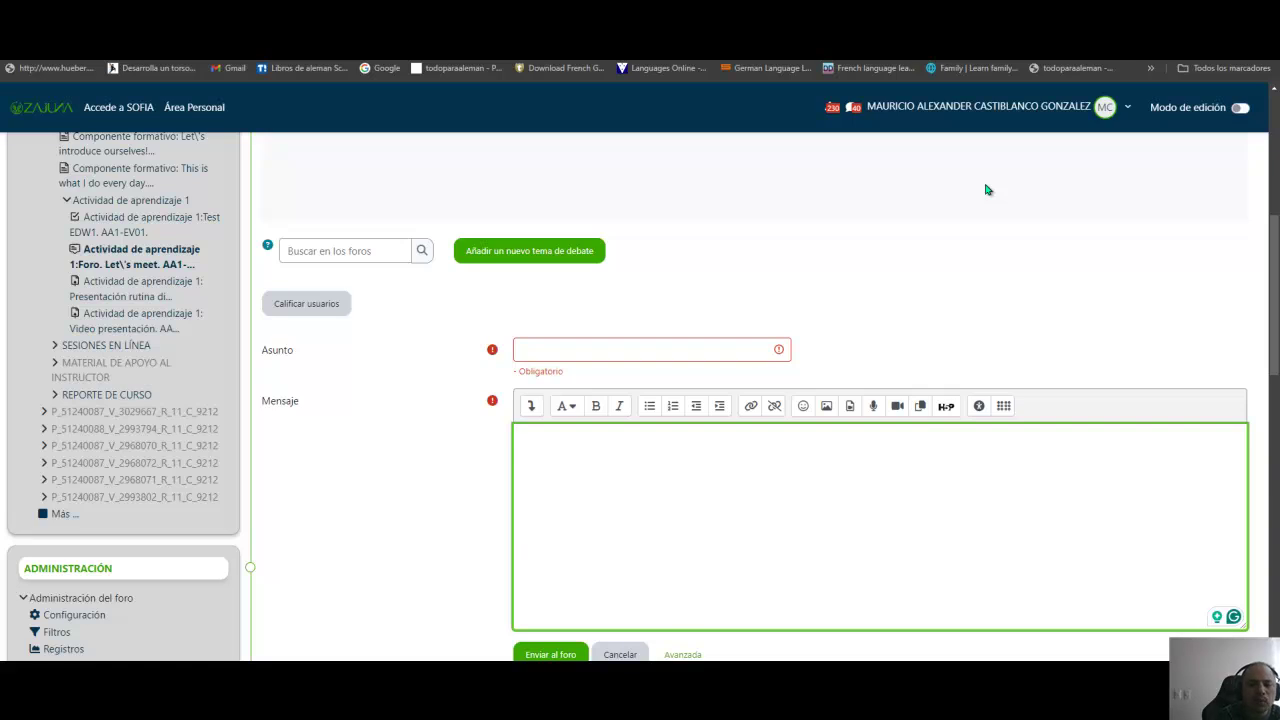
{"action": "left_click", "coordinate": [549, 461]}
{"action": "scroll", "coordinate": [549, 461], "scroll_direction": "down", "scroll_amount": 3}
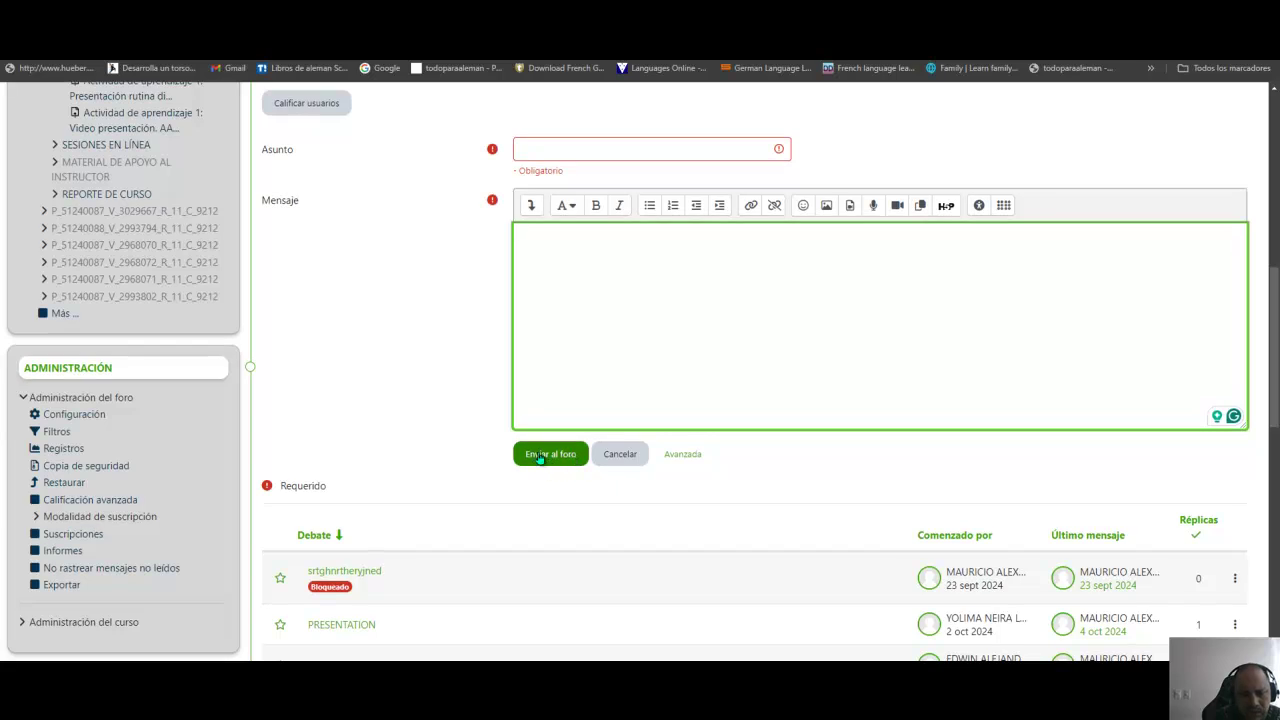
{"action": "left_click", "coordinate": [465, 310]}
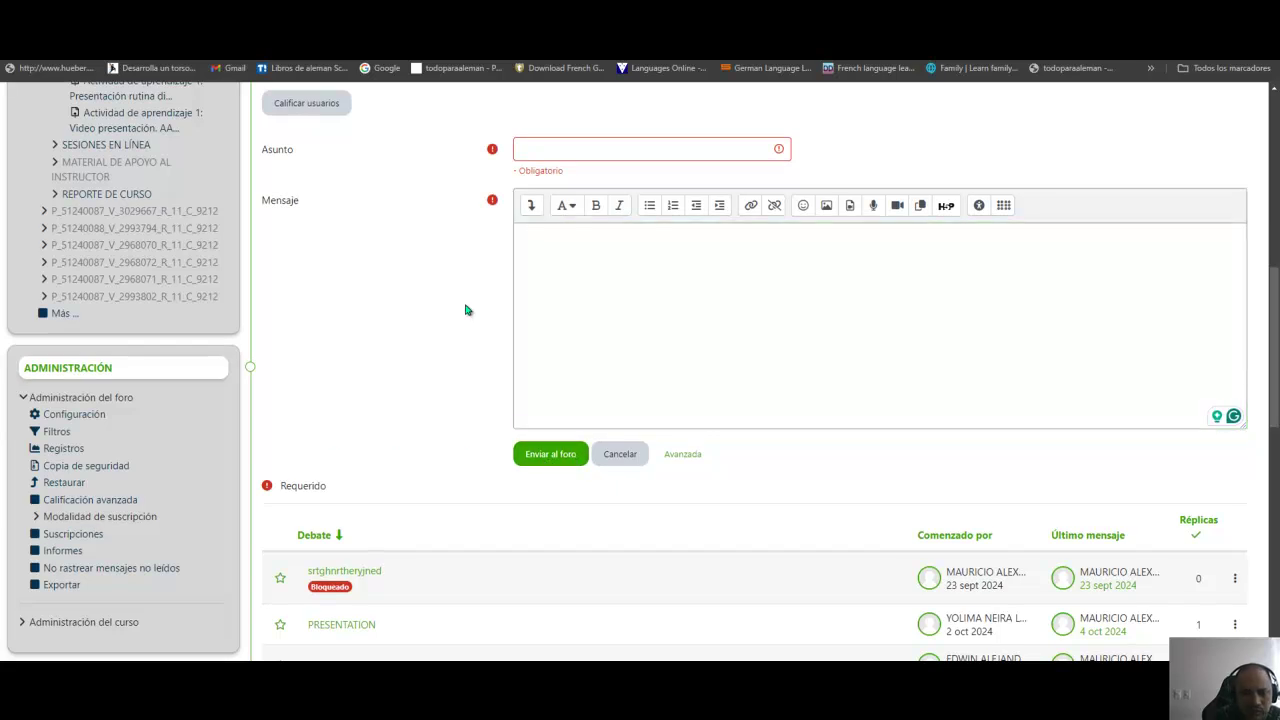
{"action": "scroll", "coordinate": [1127, 592], "scroll_direction": "down", "scroll_amount": 4}
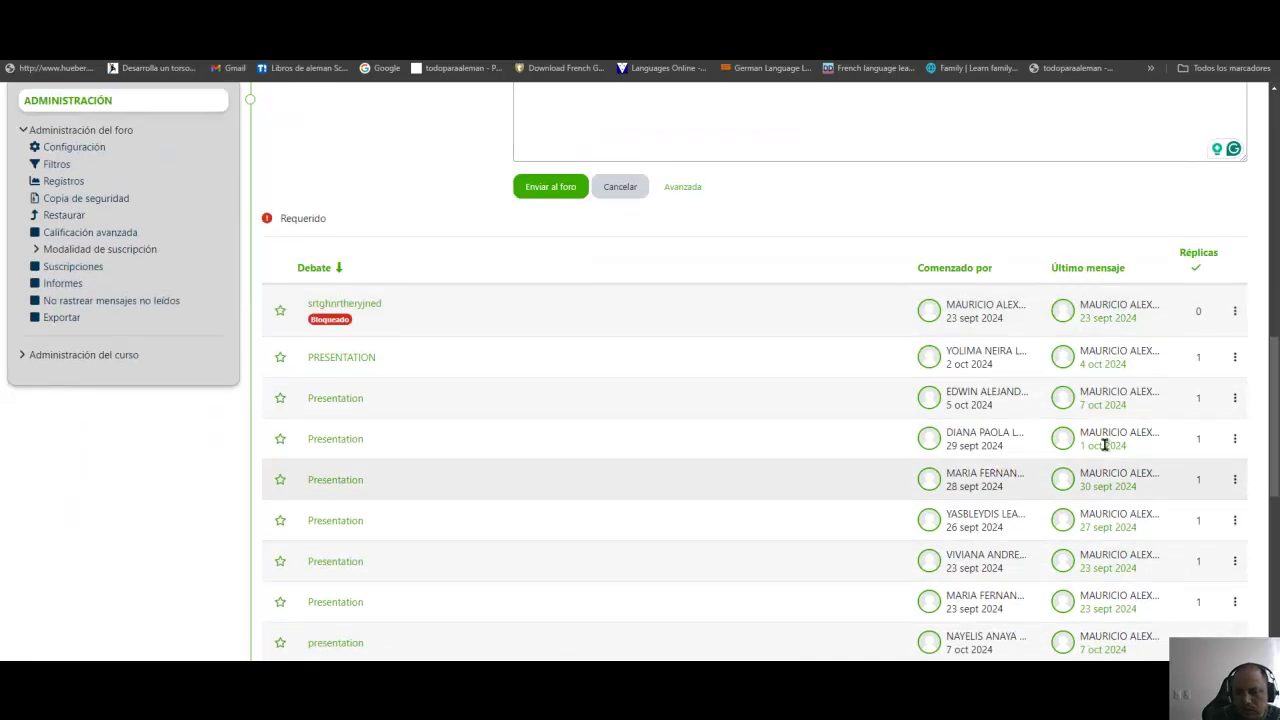
{"action": "left_click", "coordinate": [618, 190]}
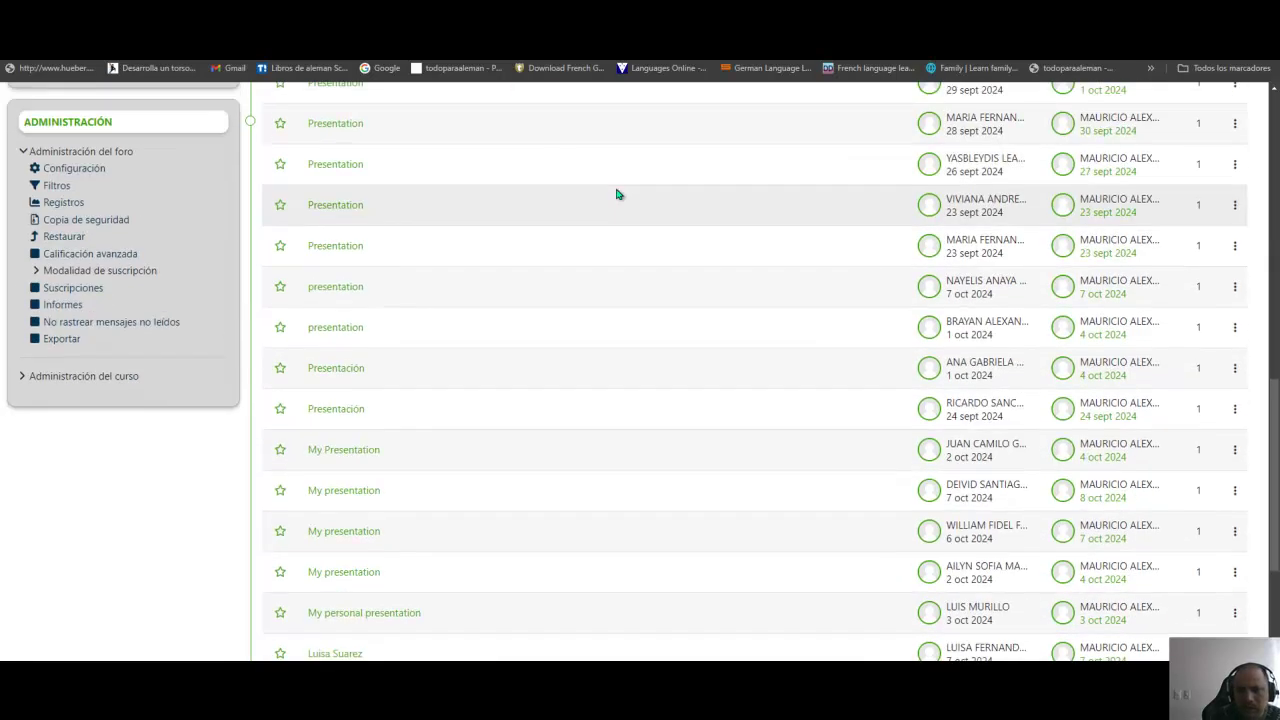
Step: Open the learner's PRESENTATION topic from 2 October, highlight its self-introduction text, and return to the forum's discussion list
{"action": "scroll", "coordinate": [563, 374], "scroll_direction": "up", "scroll_amount": 3}
{"action": "scroll", "coordinate": [563, 374], "scroll_direction": "up", "scroll_amount": 2}
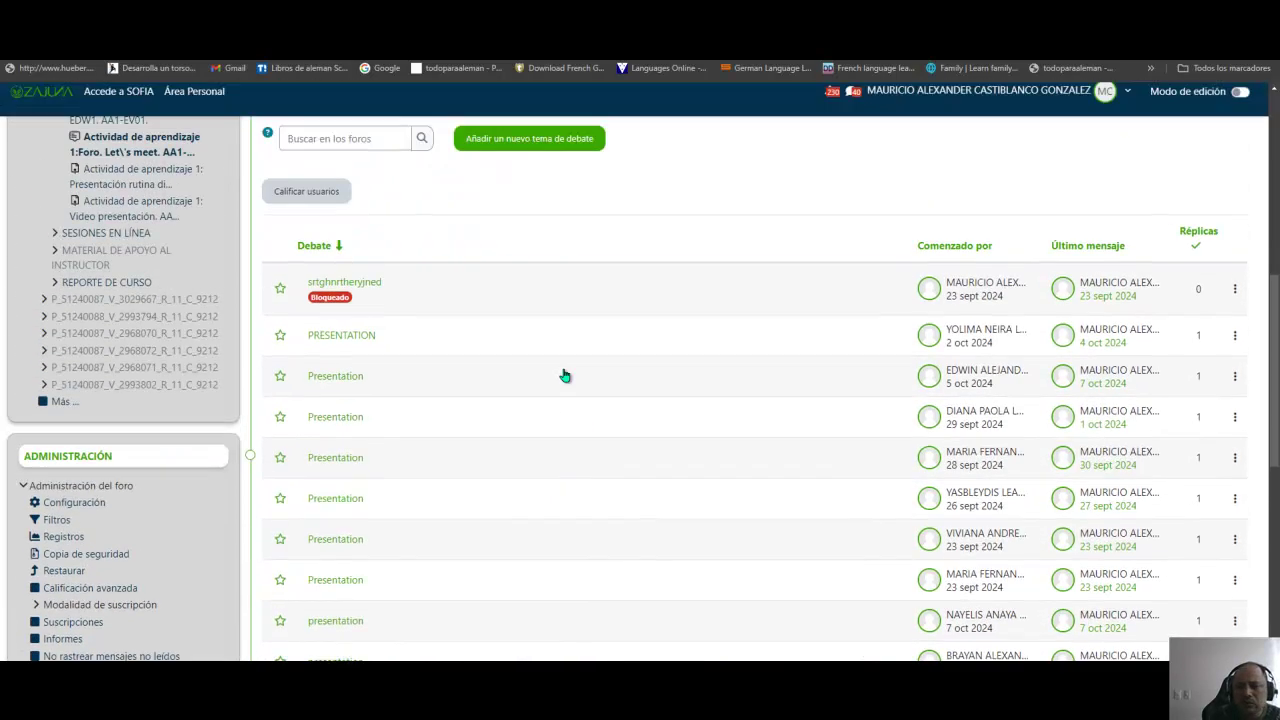
{"action": "left_click", "coordinate": [358, 338]}
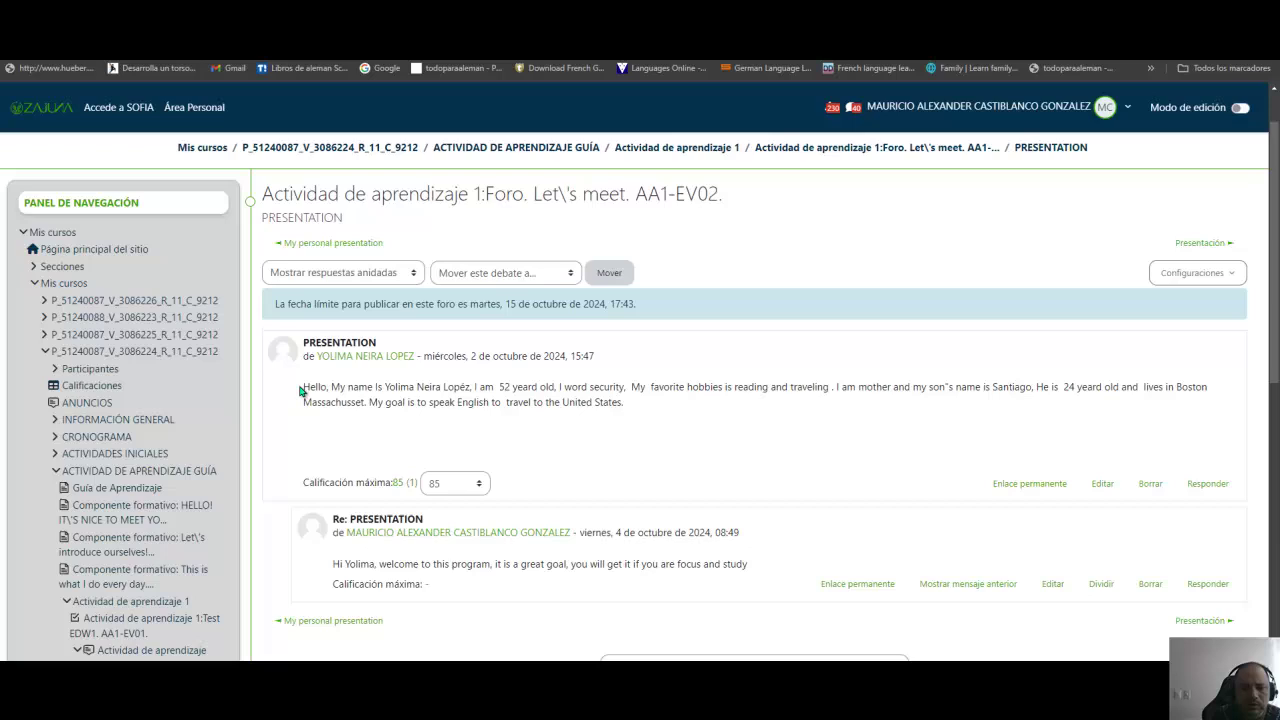
{"action": "left_click_drag", "start_coordinate": [399, 388], "coordinate": [628, 430]}
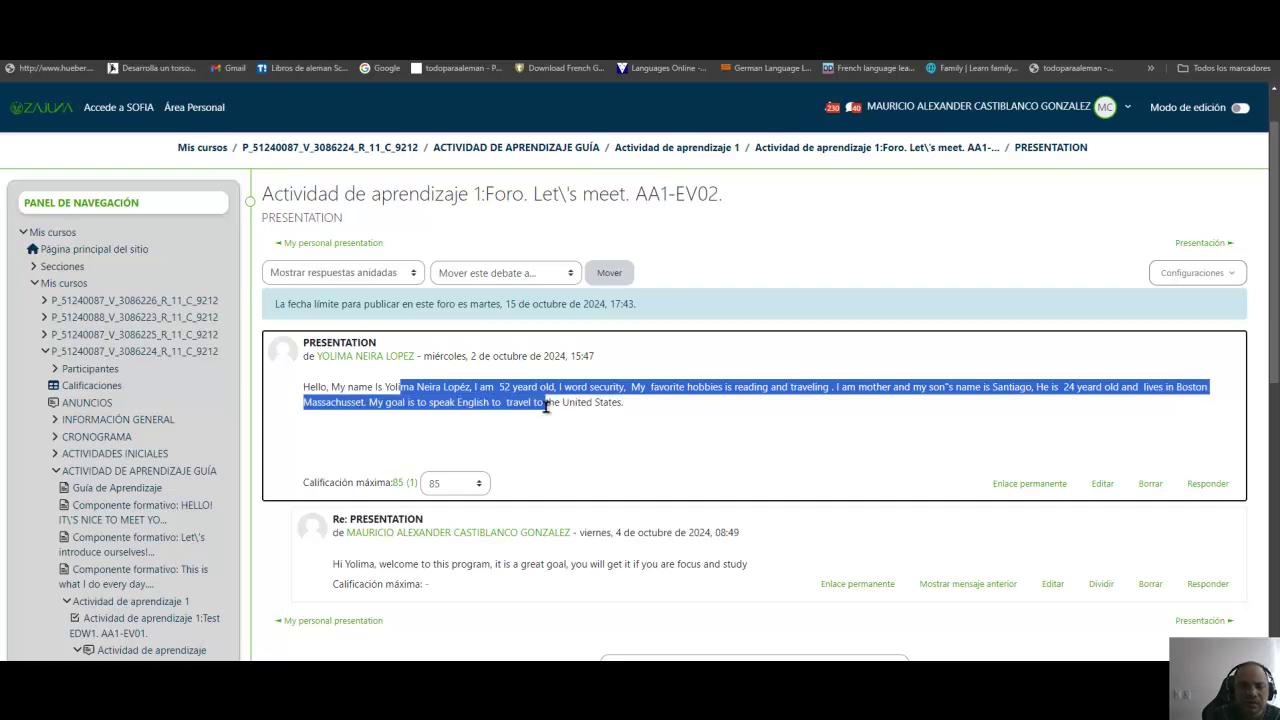
{"action": "left_click", "coordinate": [630, 415]}
{"action": "left_click", "coordinate": [871, 150]}
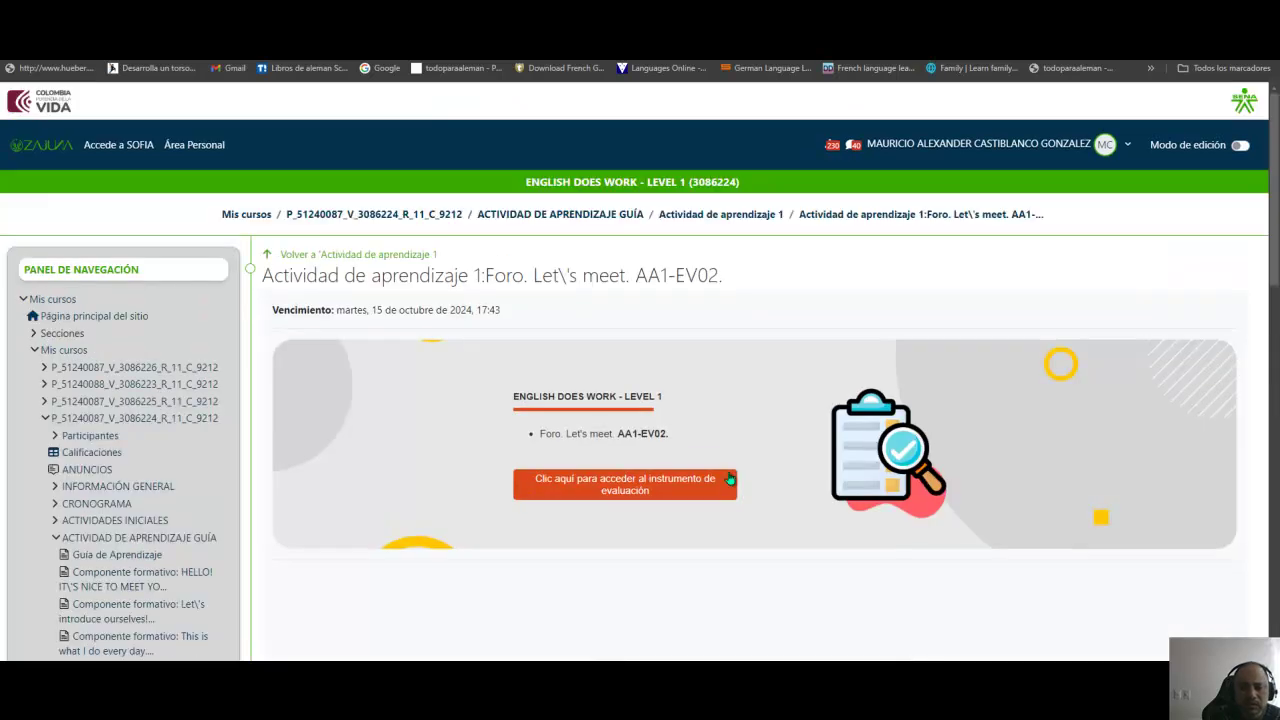
Step: Open the Presentation topic started on 5 October, highlight the learner's self-introduction, and return to the discussion list
{"action": "scroll", "coordinate": [714, 443], "scroll_direction": "down", "scroll_amount": 5}
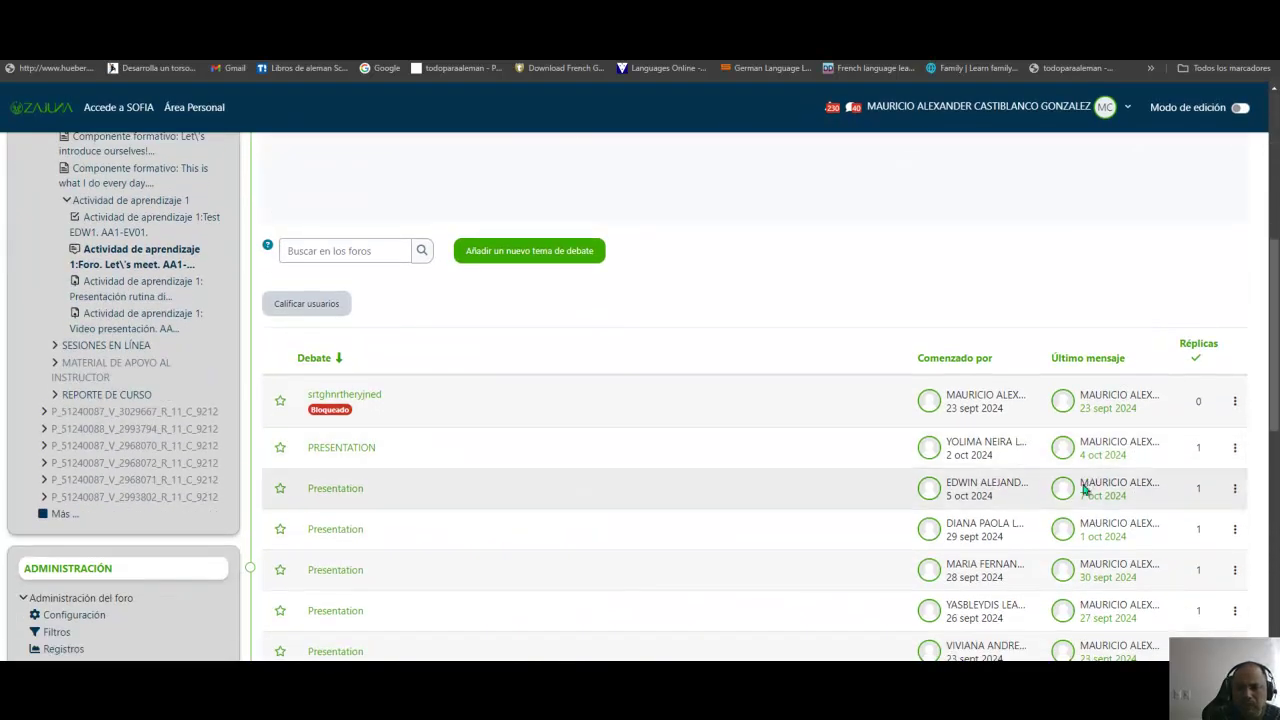
{"action": "left_click", "coordinate": [340, 489]}
{"action": "scroll", "coordinate": [295, 400], "scroll_direction": "down", "scroll_amount": 1}
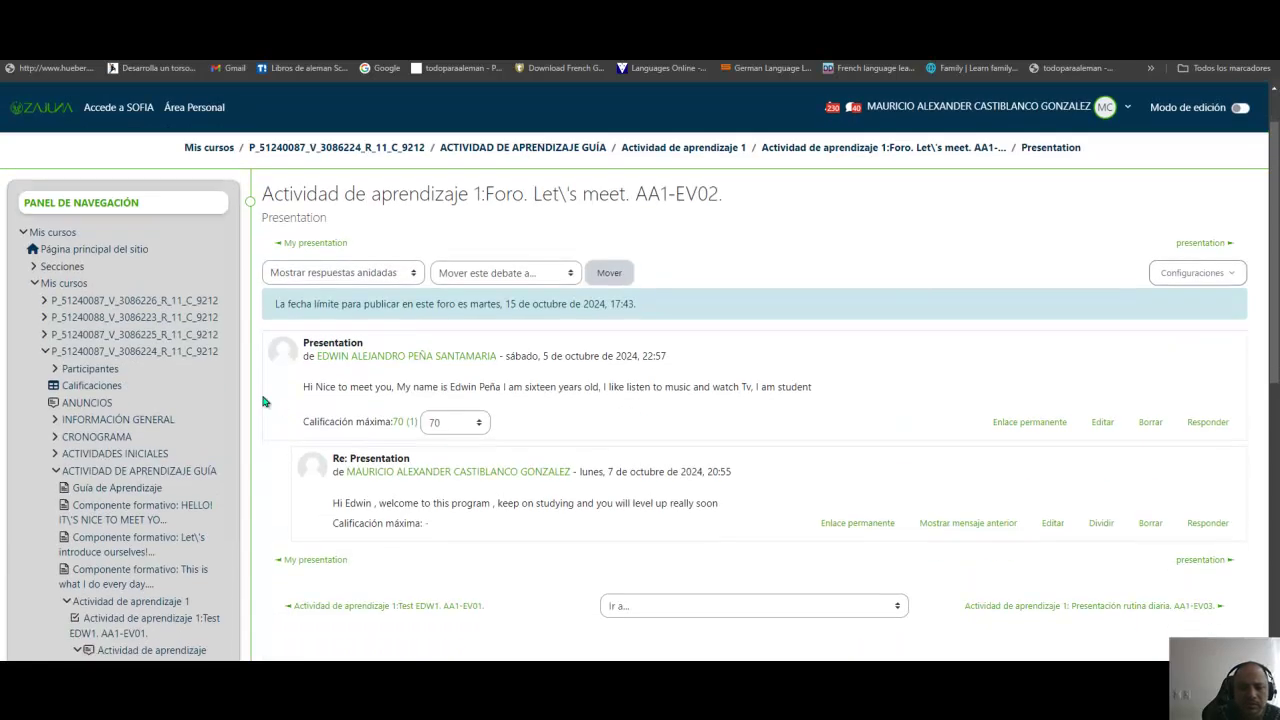
{"action": "left_click_drag", "start_coordinate": [288, 389], "coordinate": [805, 387]}
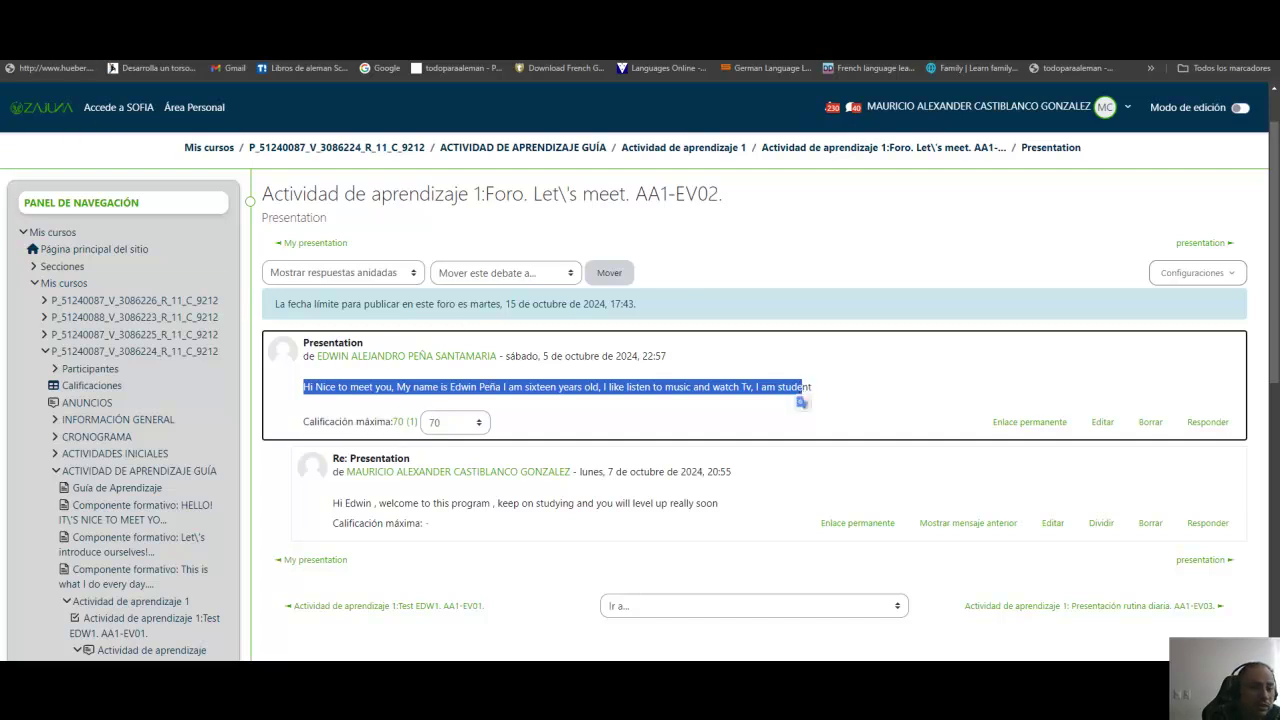
{"action": "key", "text": "alt+Left"}
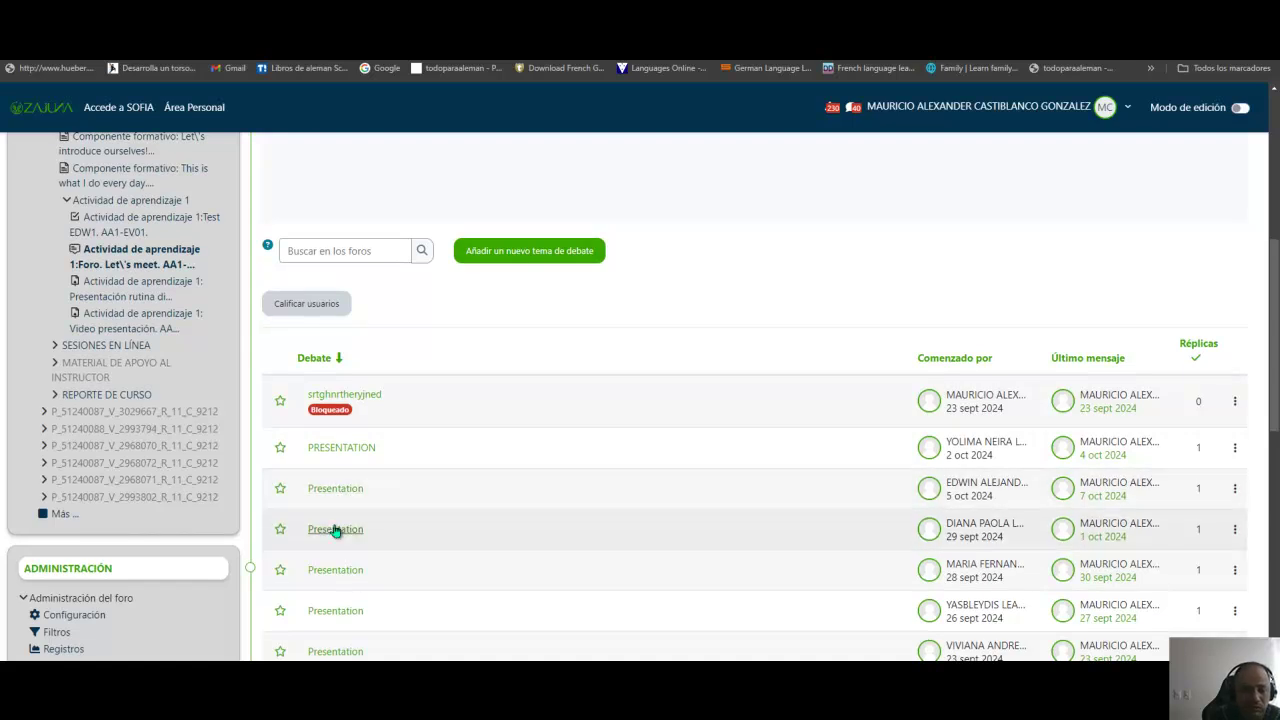
Step: Open the Presentation topics from 29 and 28 September in turn, highlight each self-introduction, and return to the discussion list
{"action": "left_click", "coordinate": [335, 530]}
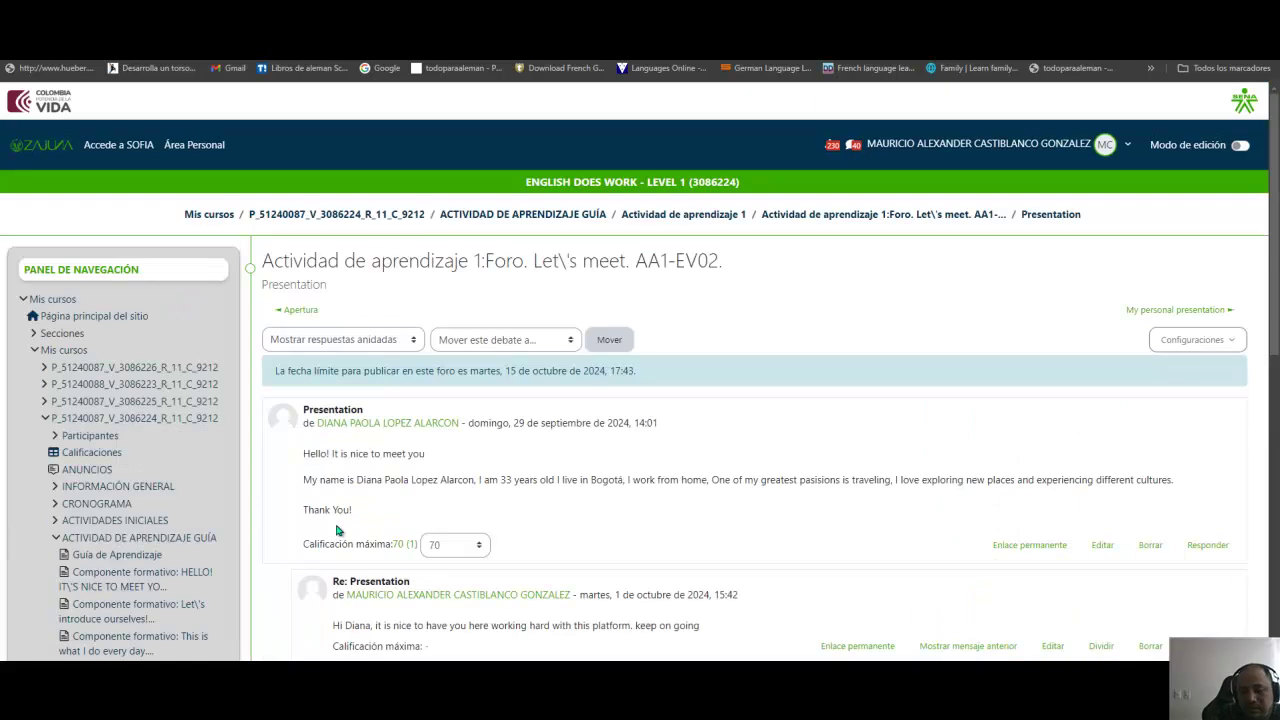
{"action": "left_click_drag", "start_coordinate": [303, 481], "coordinate": [1180, 494]}
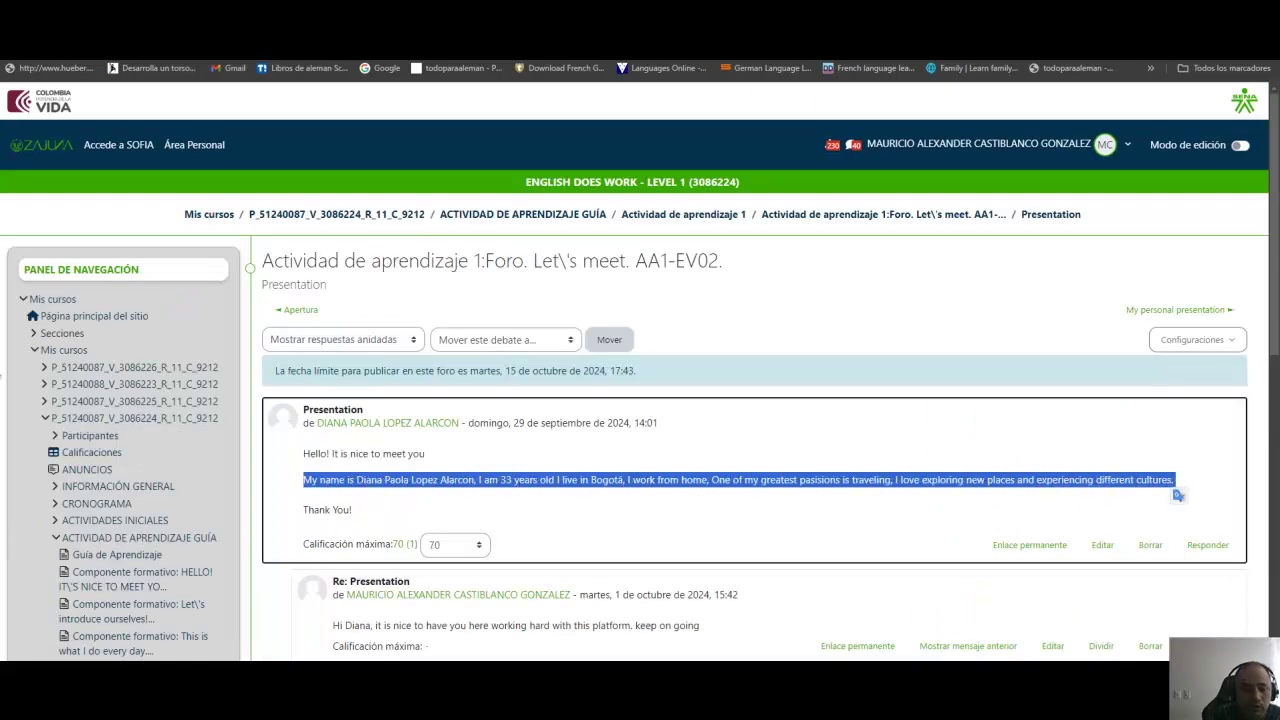
{"action": "key", "text": "alt+Left"}
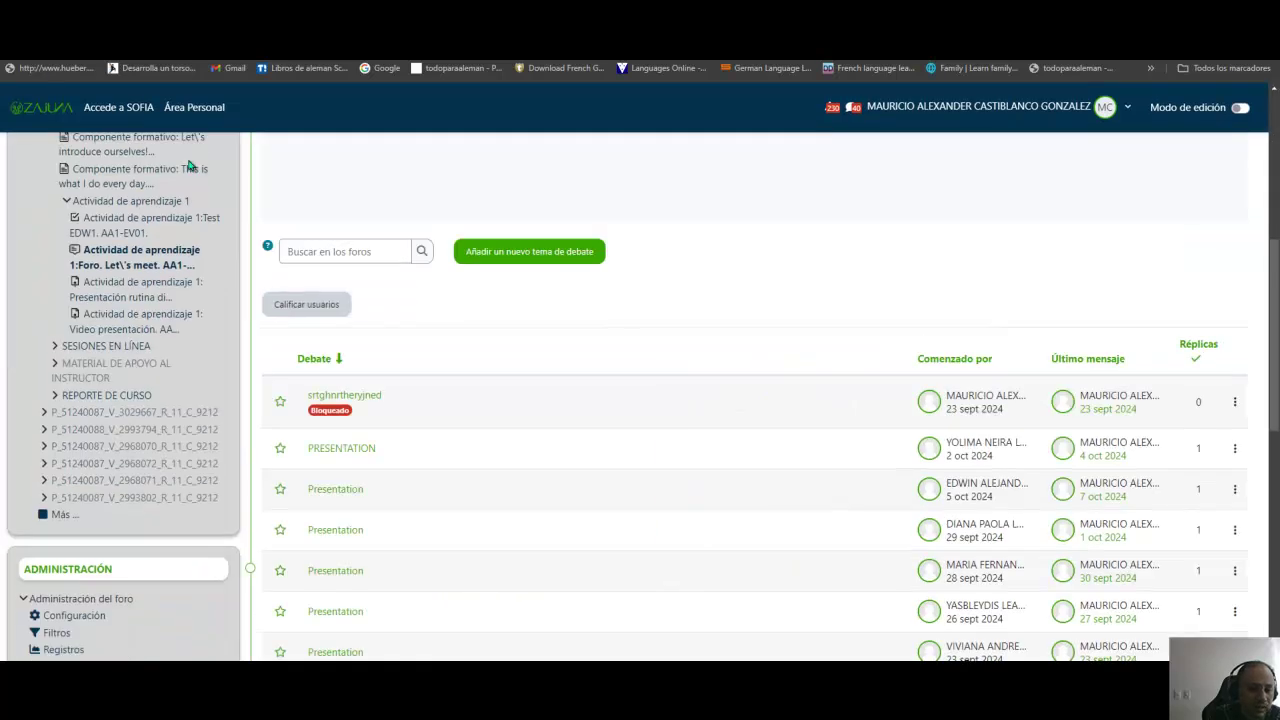
{"action": "left_click", "coordinate": [344, 578]}
{"action": "left_click_drag", "start_coordinate": [304, 452], "coordinate": [370, 475]}
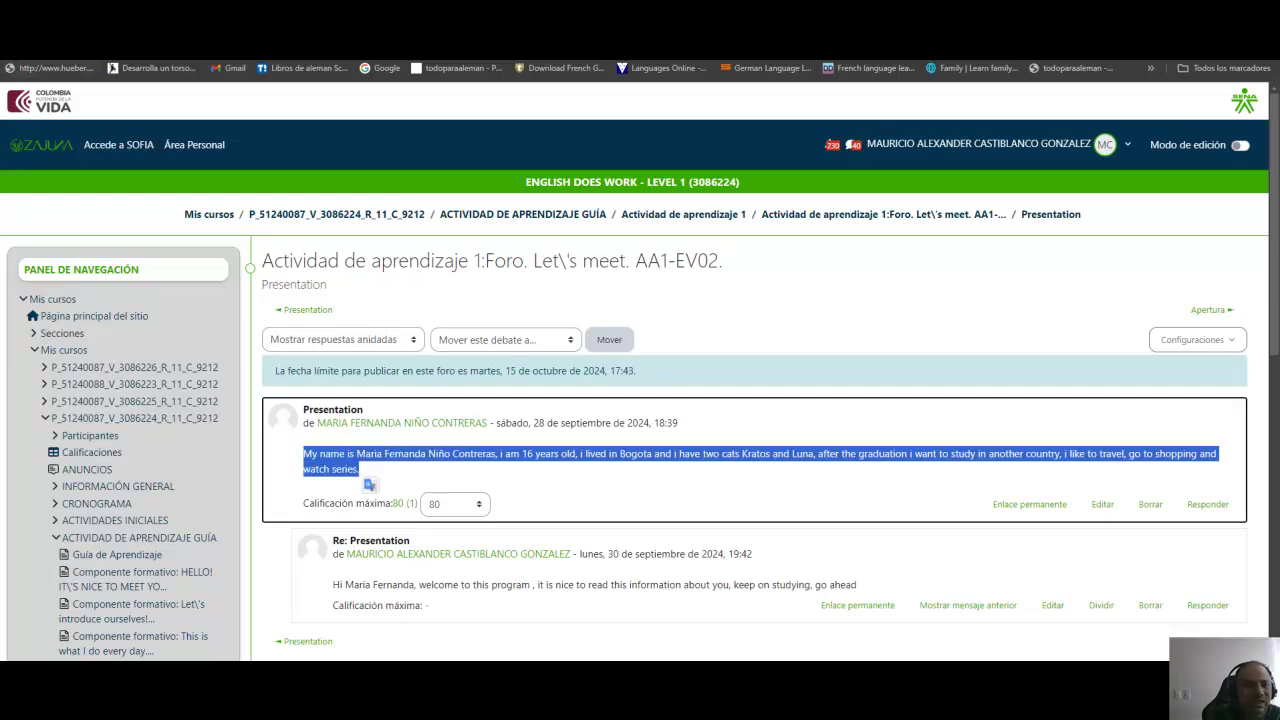
{"action": "key", "text": "alt+Left"}
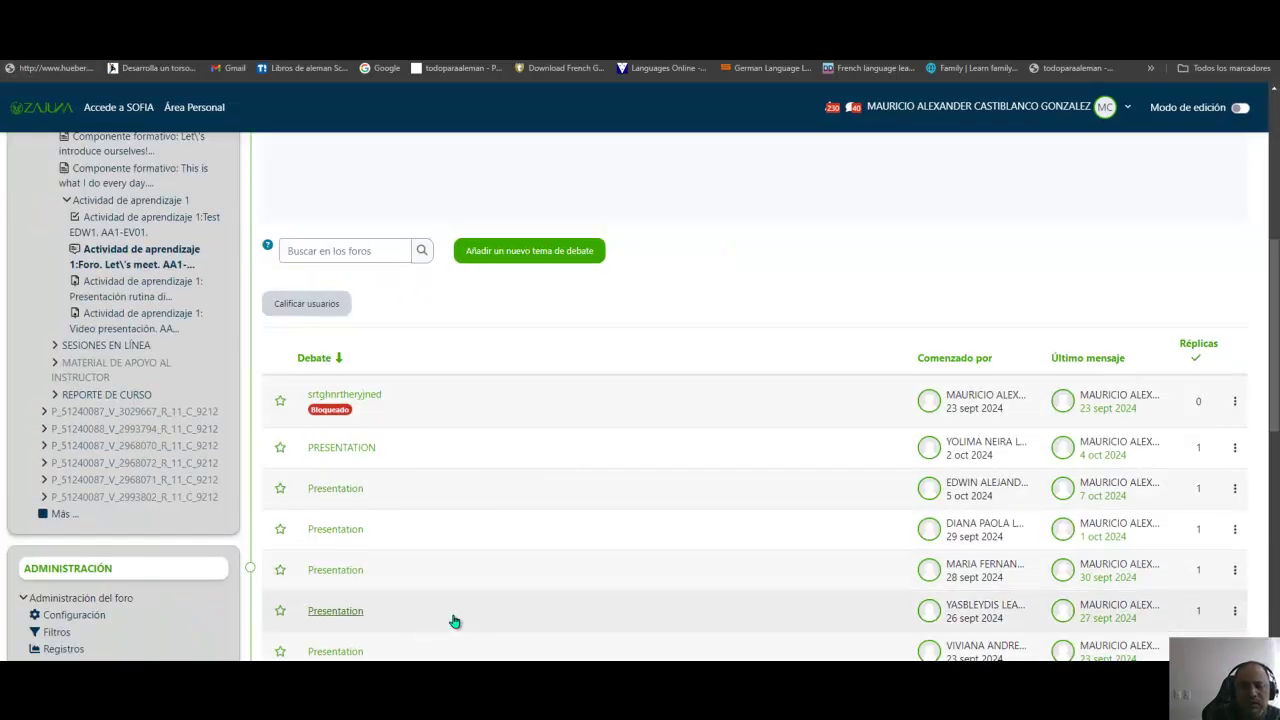
Step: Return to the ACTIVIDAD DE APRENDIZAJE GUÍA section and open Presentación rutina diaria AA1-EV03 to view its submission options and grading summary
{"action": "scroll", "coordinate": [651, 426], "scroll_direction": "up", "scroll_amount": 10}
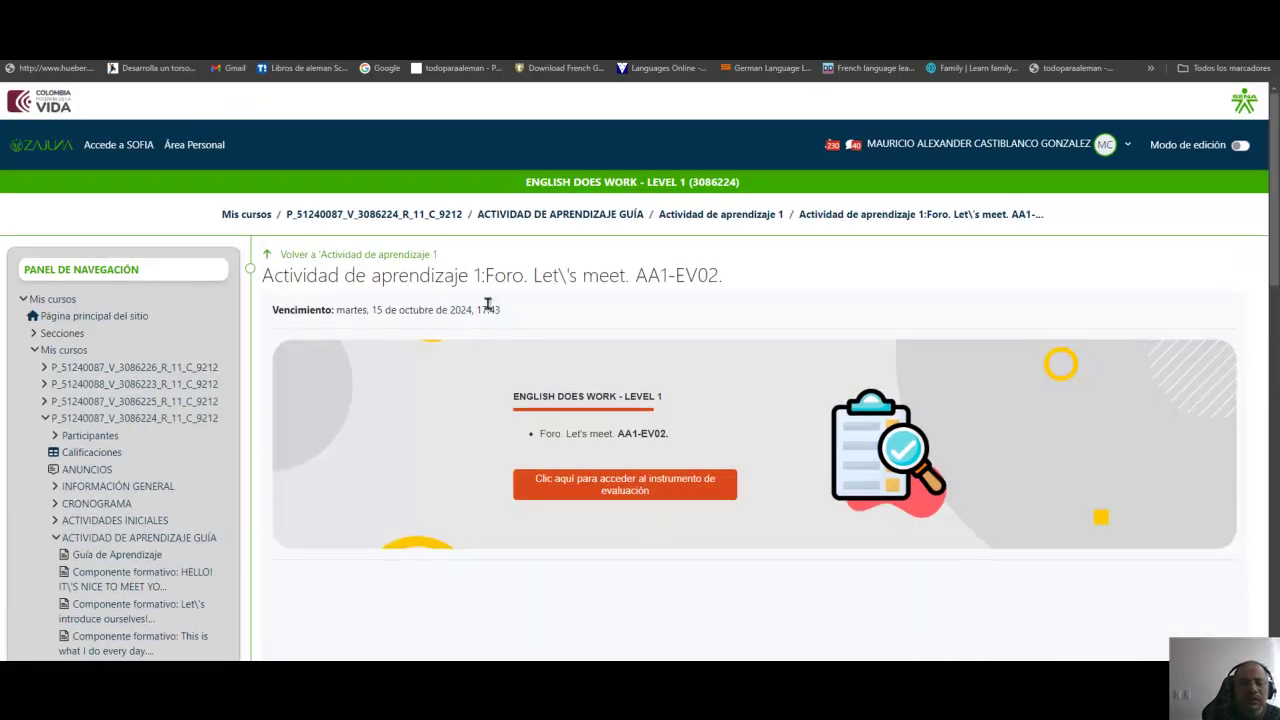
{"action": "left_click", "coordinate": [690, 216]}
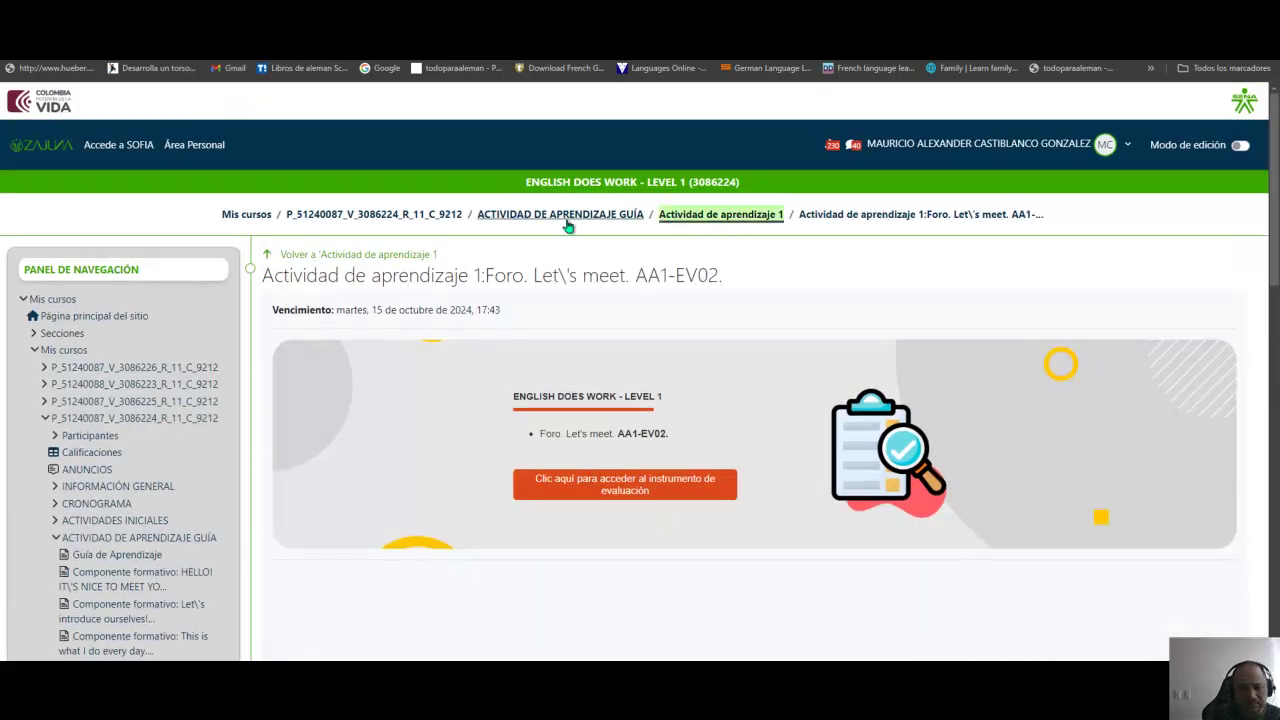
{"action": "left_click", "coordinate": [569, 216]}
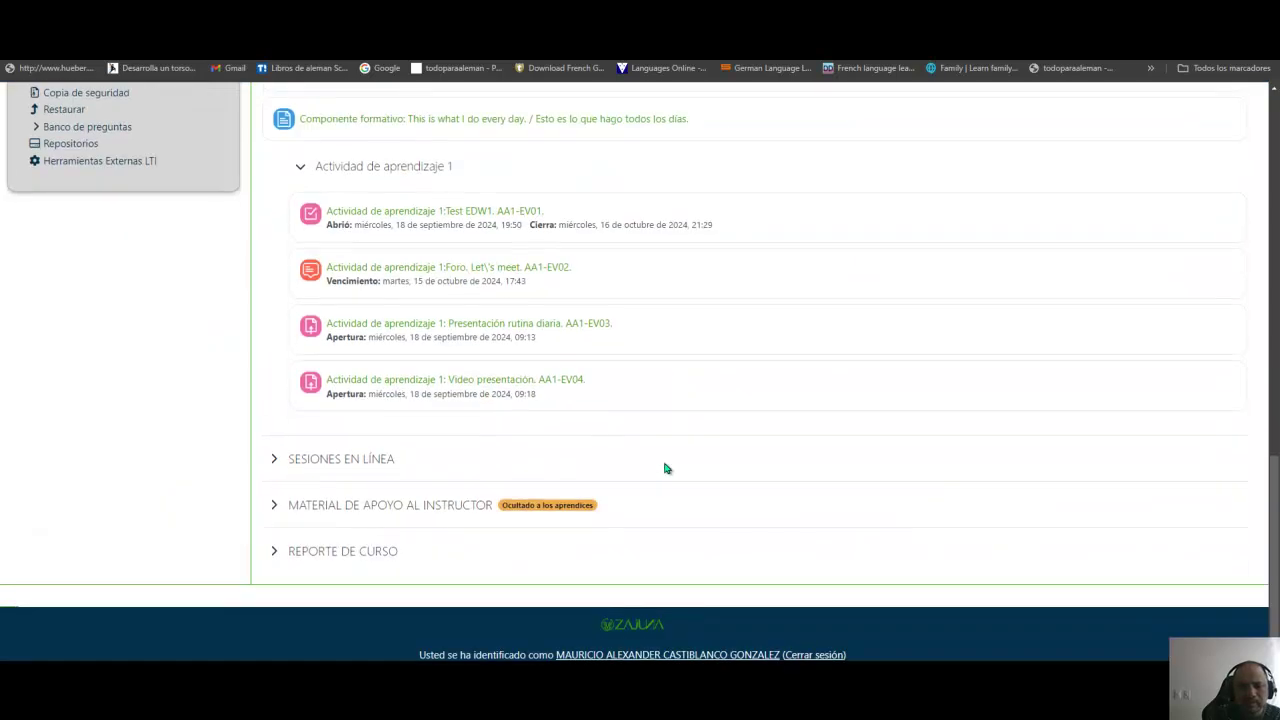
{"action": "left_click", "coordinate": [506, 324]}
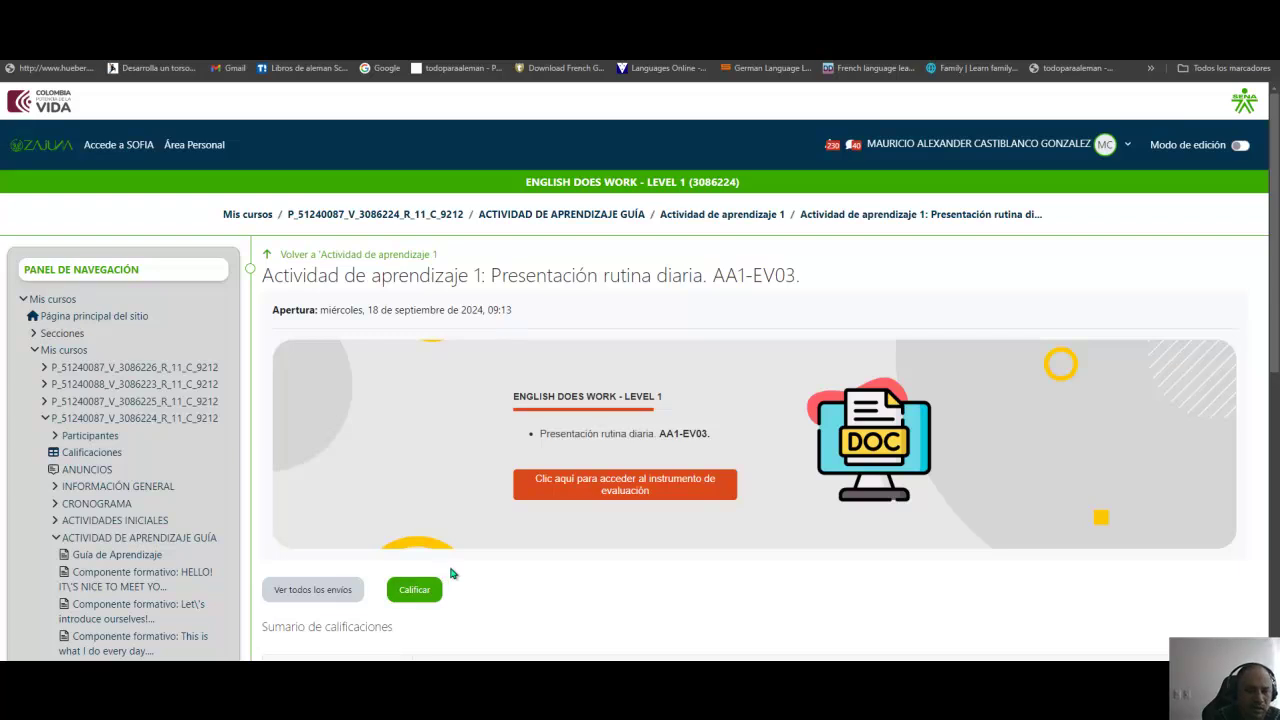
{"action": "scroll", "coordinate": [451, 573], "scroll_direction": "down", "scroll_amount": 2}
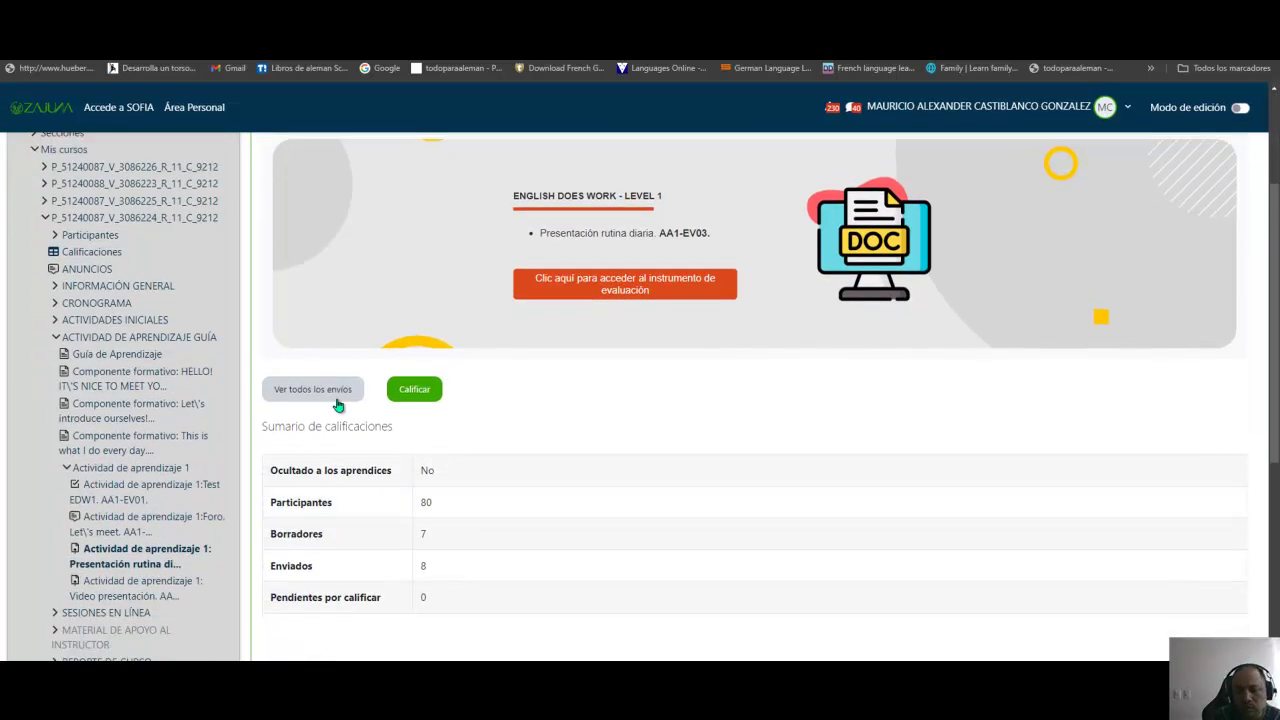